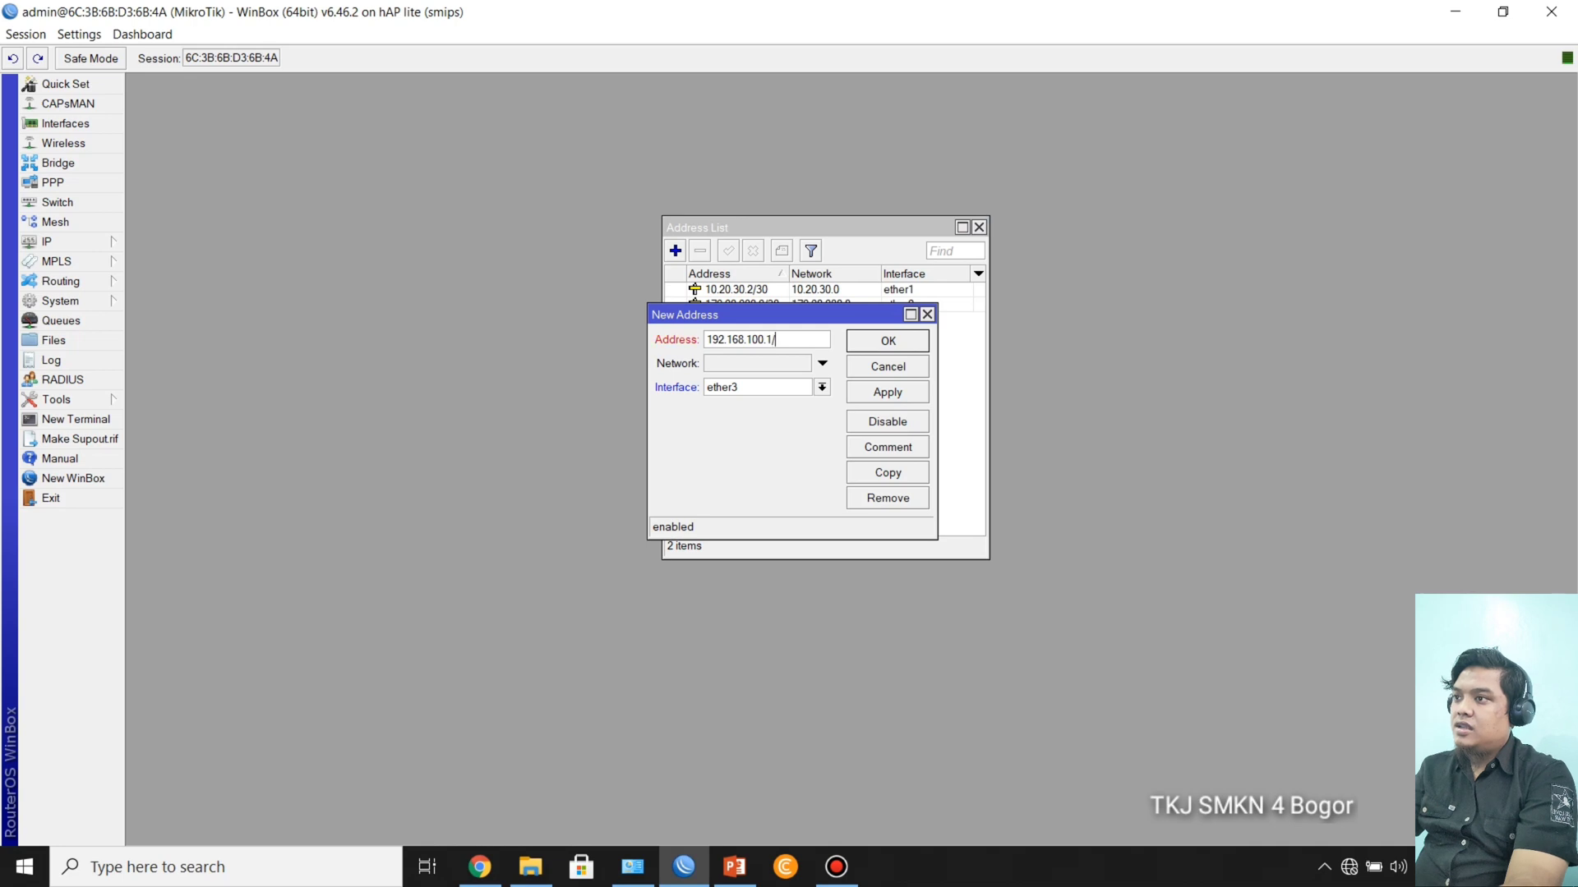
Step: Complete the new ether3 address as 192.168.100.1/24 and save it to the address list
{"action": "type", "text": "24"}
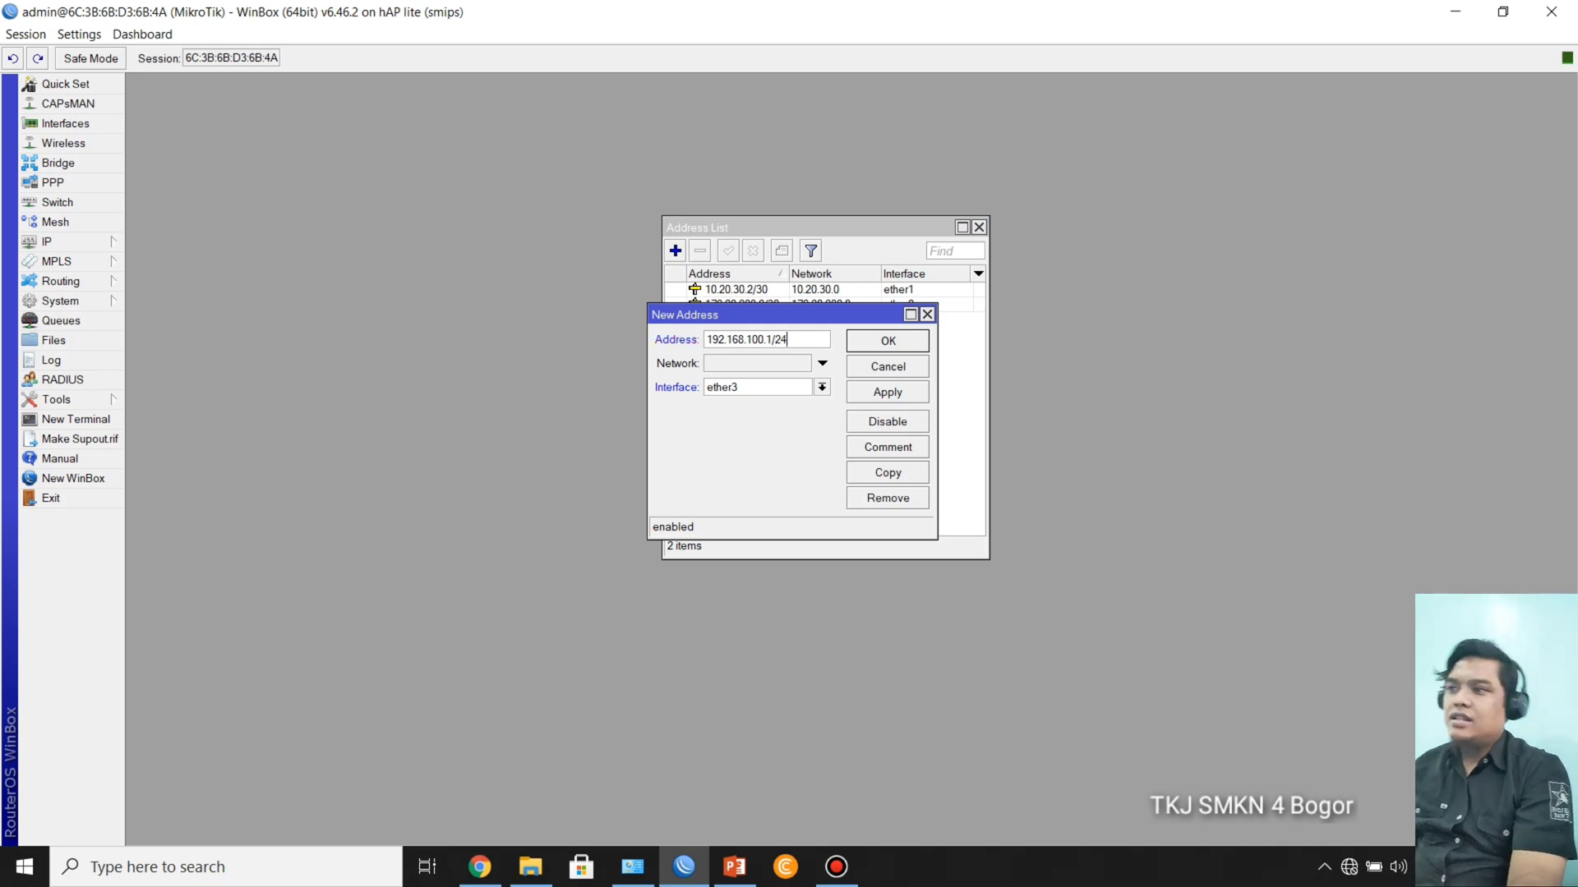
{"action": "key", "text": "Return"}
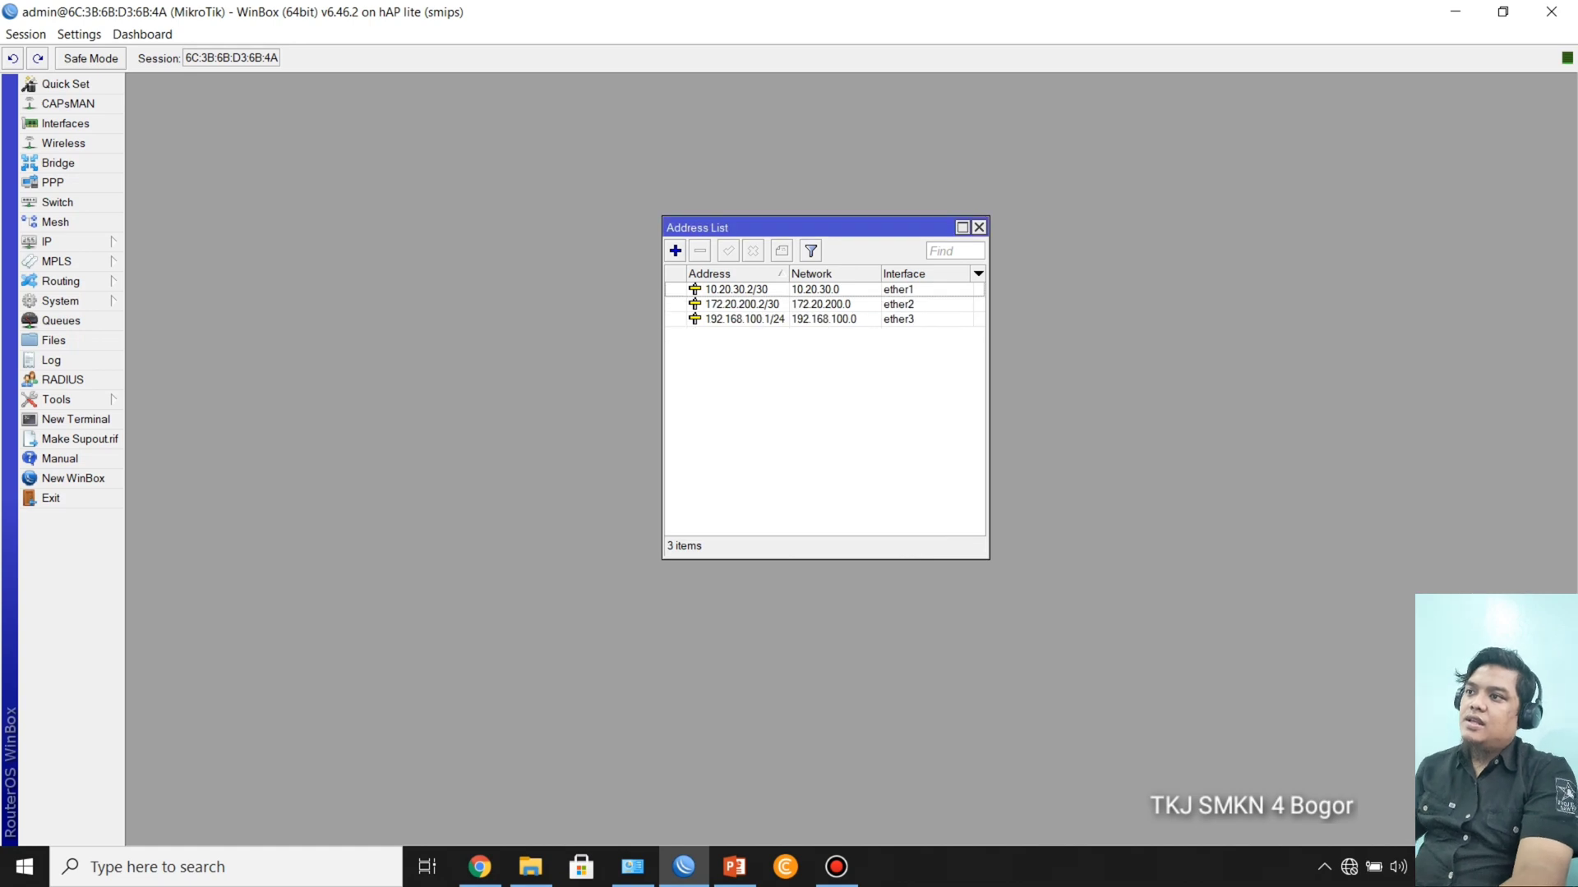
{"action": "left_click_drag", "start_coordinate": [740, 226], "coordinate": [564, 289]}
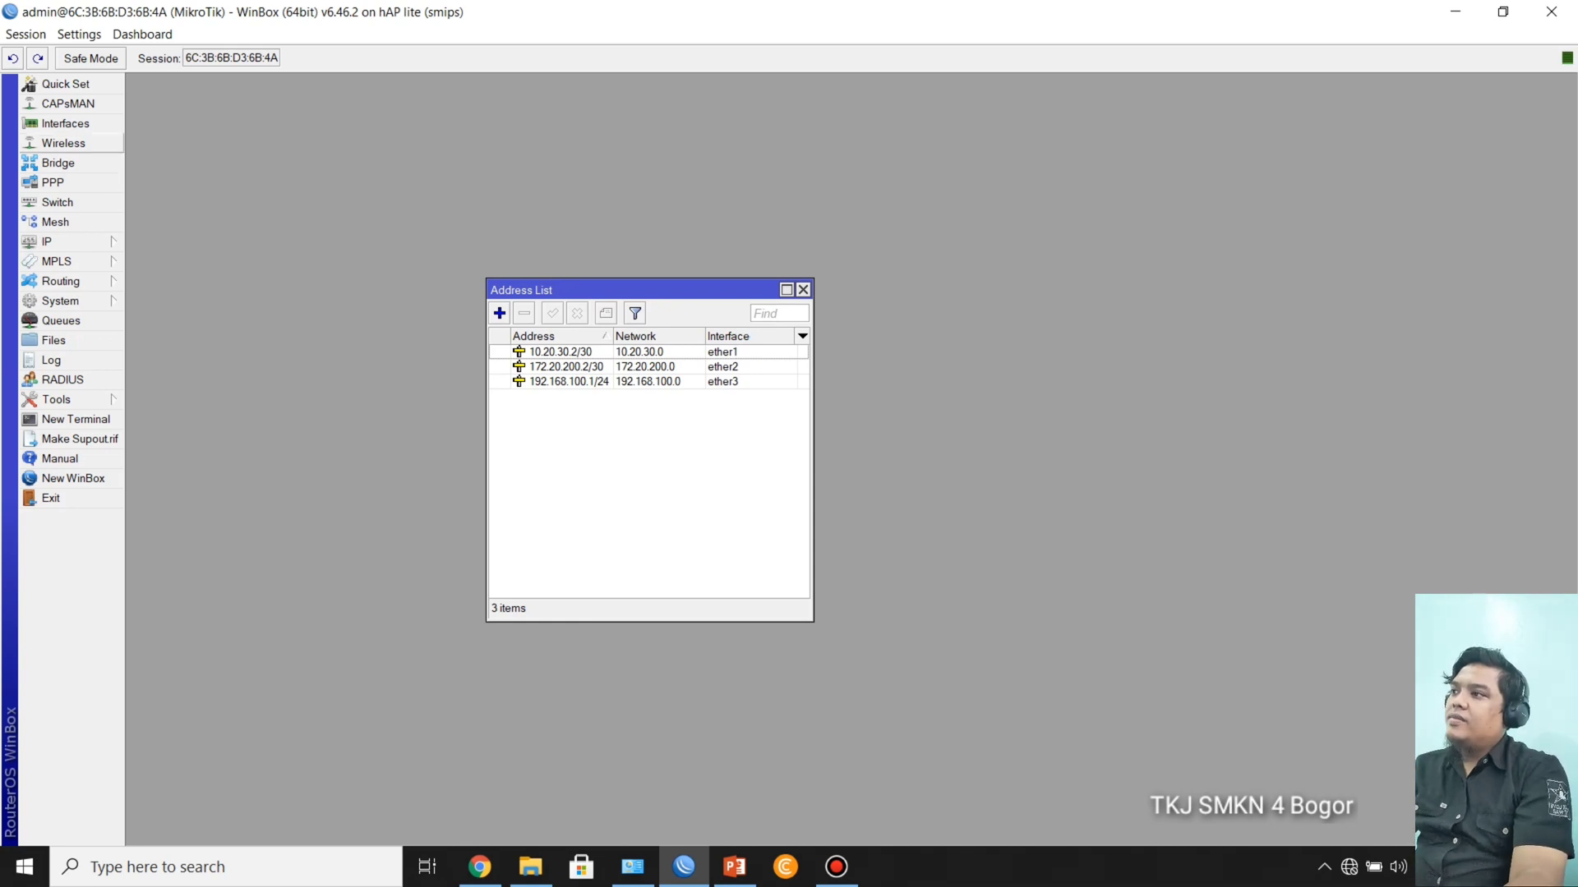
Step: Open the interface list and rename the ether1 interface as ether1-ISP1
{"action": "left_click", "coordinate": [66, 123]}
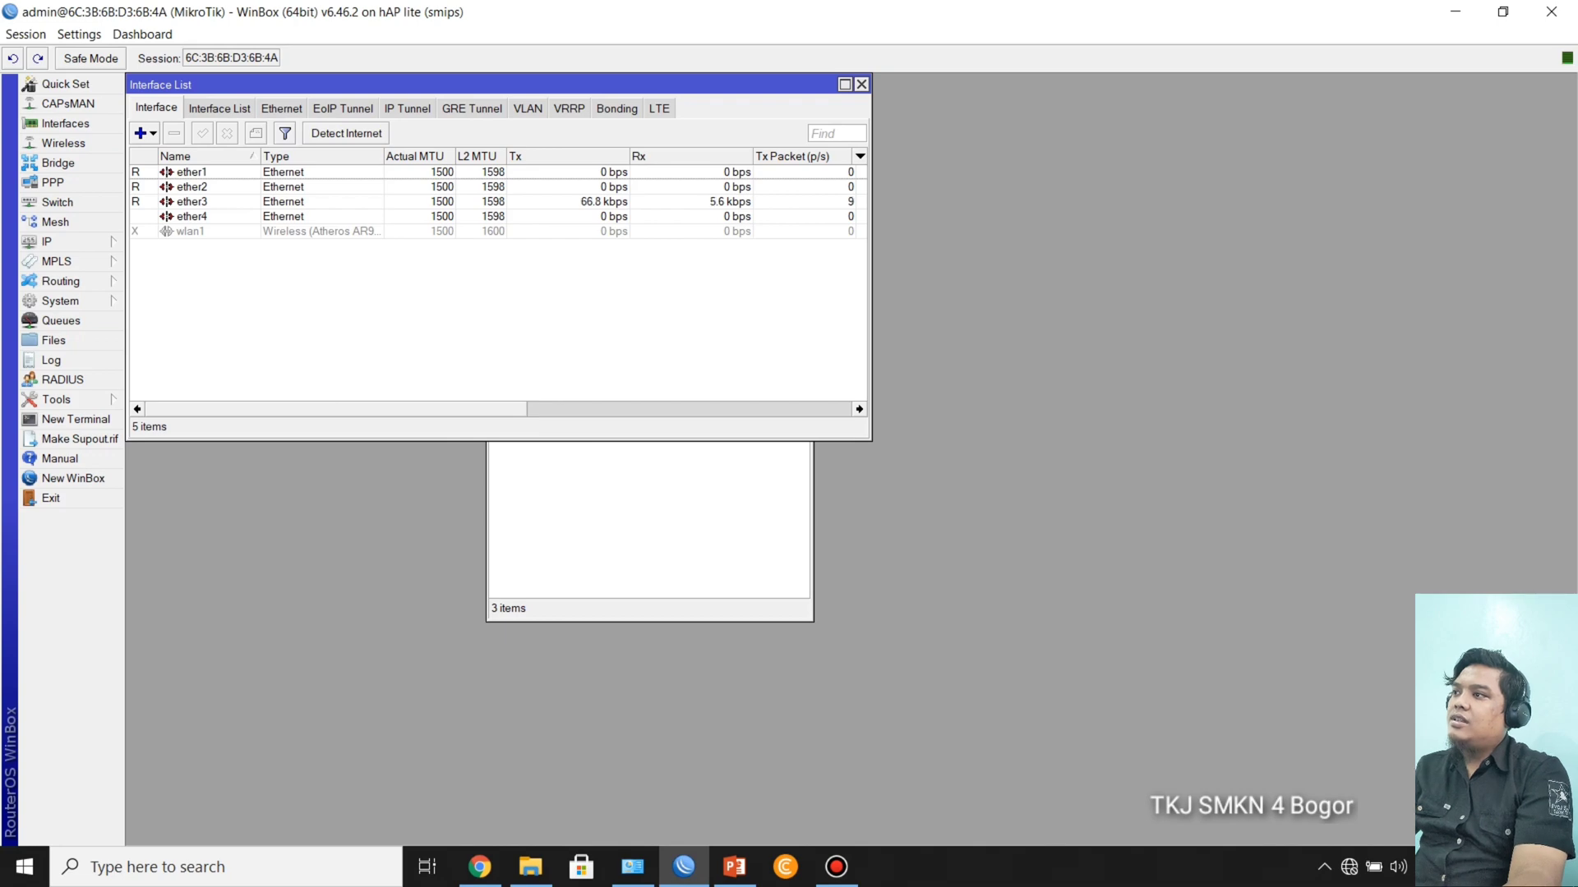
{"action": "left_click_drag", "start_coordinate": [345, 85], "coordinate": [714, 373]}
{"action": "double_click", "coordinate": [567, 460]}
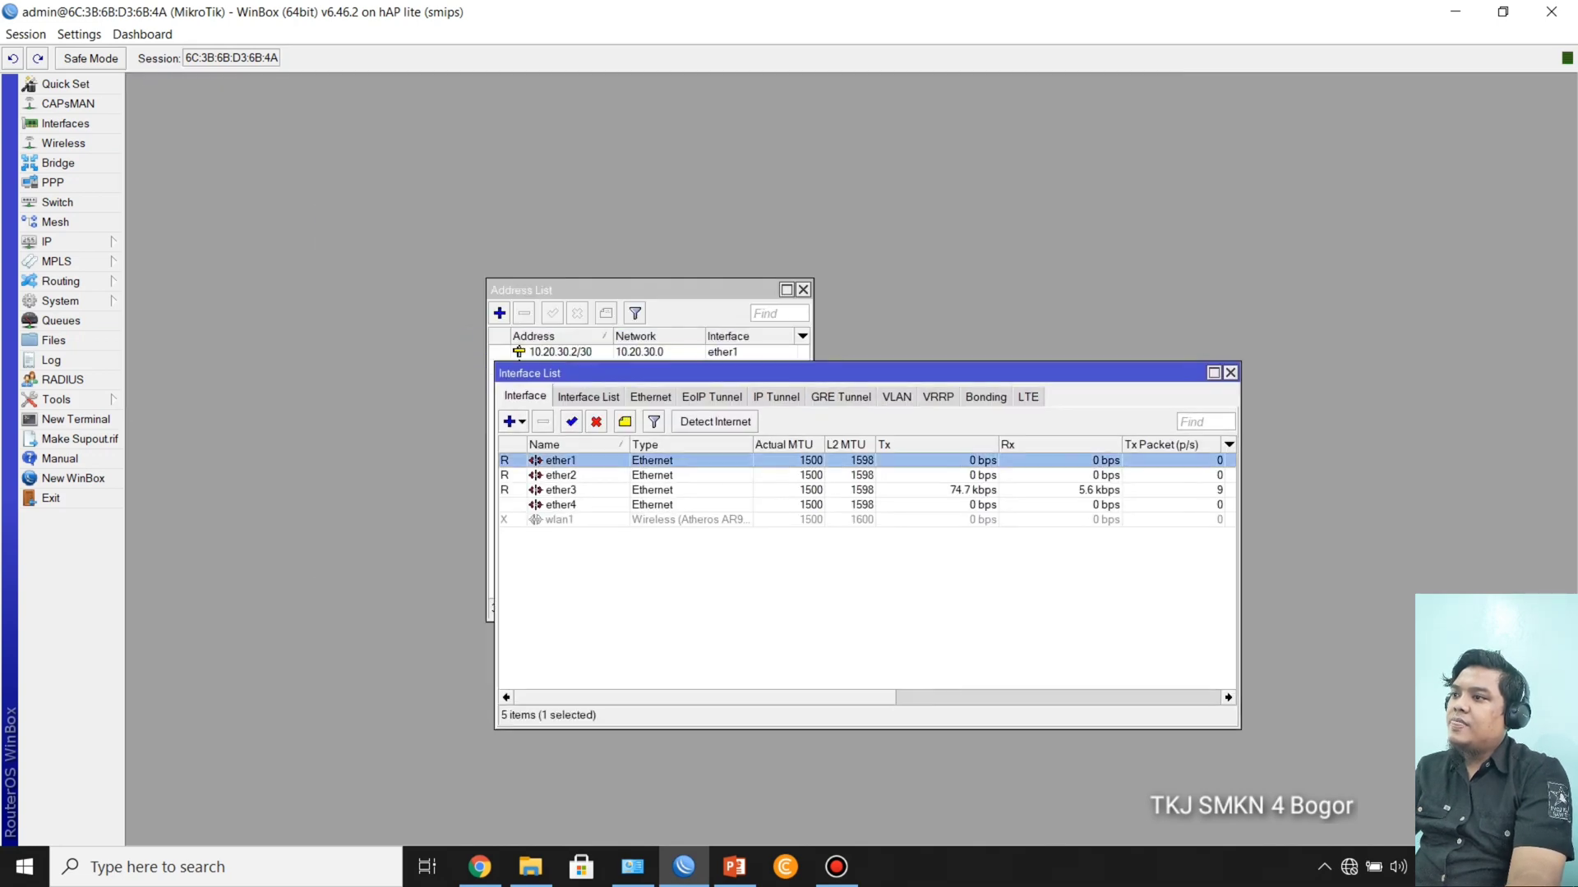
{"action": "left_click", "coordinate": [476, 134]}
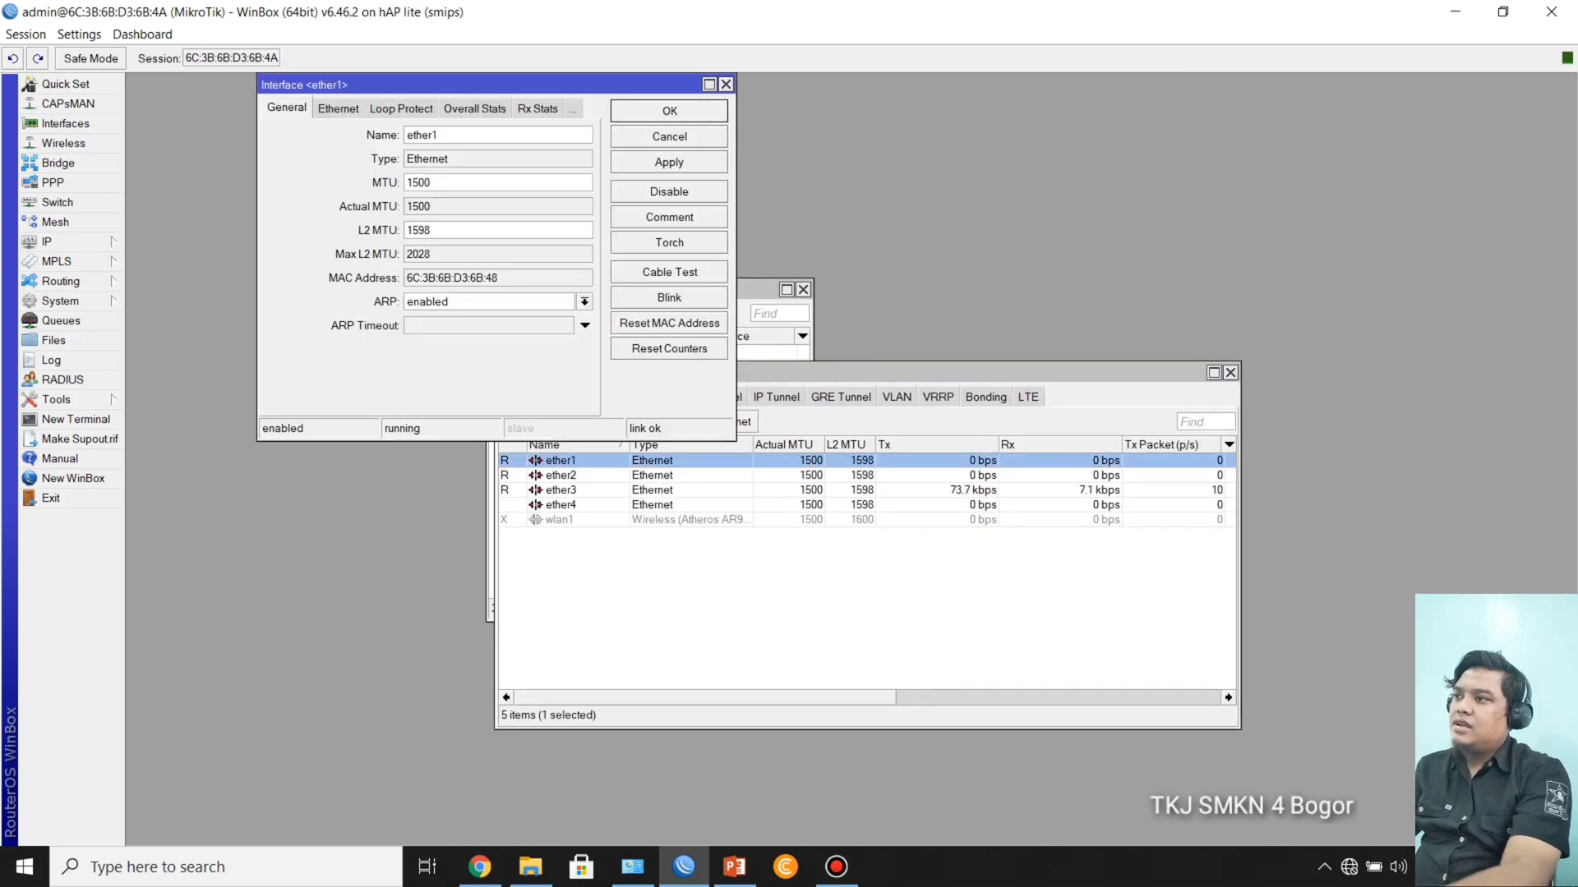
{"action": "type", "text": "-IS"}
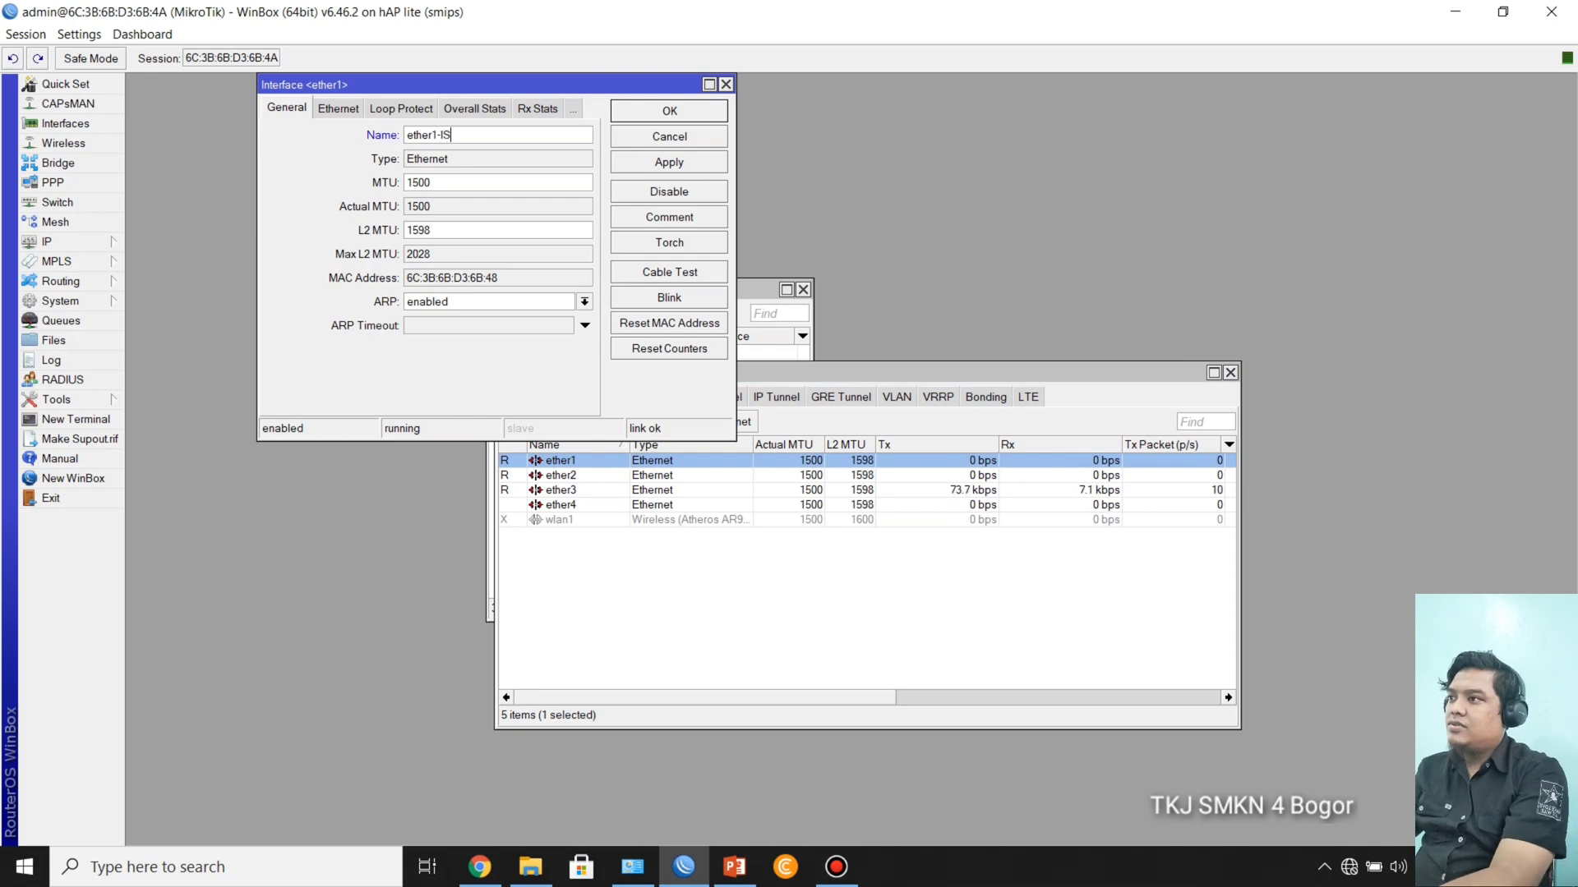
{"action": "type", "text": "P1"}
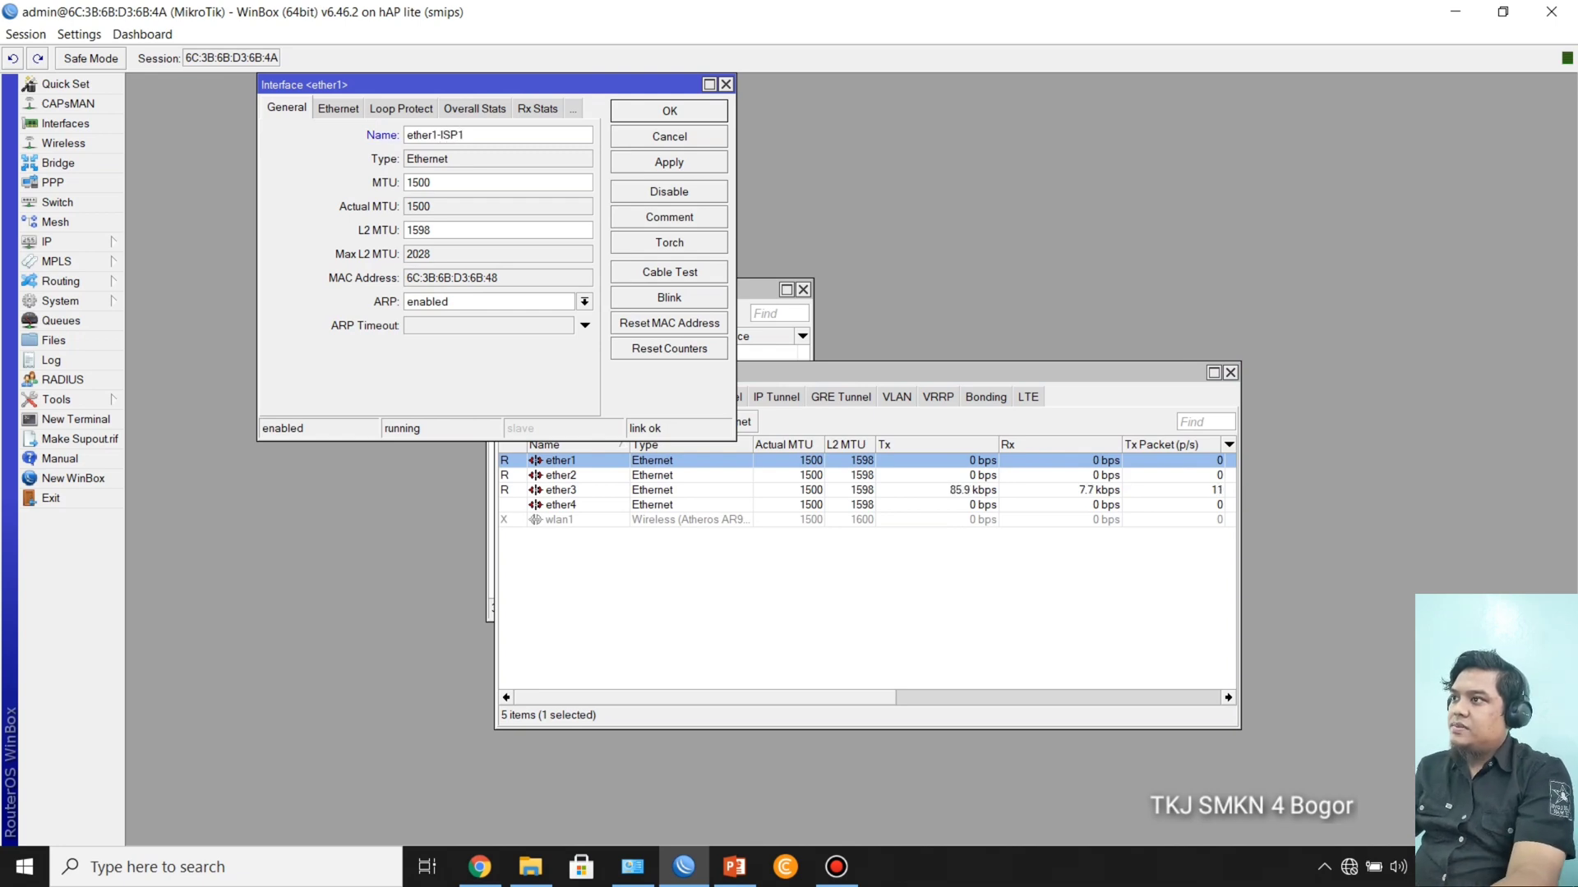
{"action": "key", "text": "Return"}
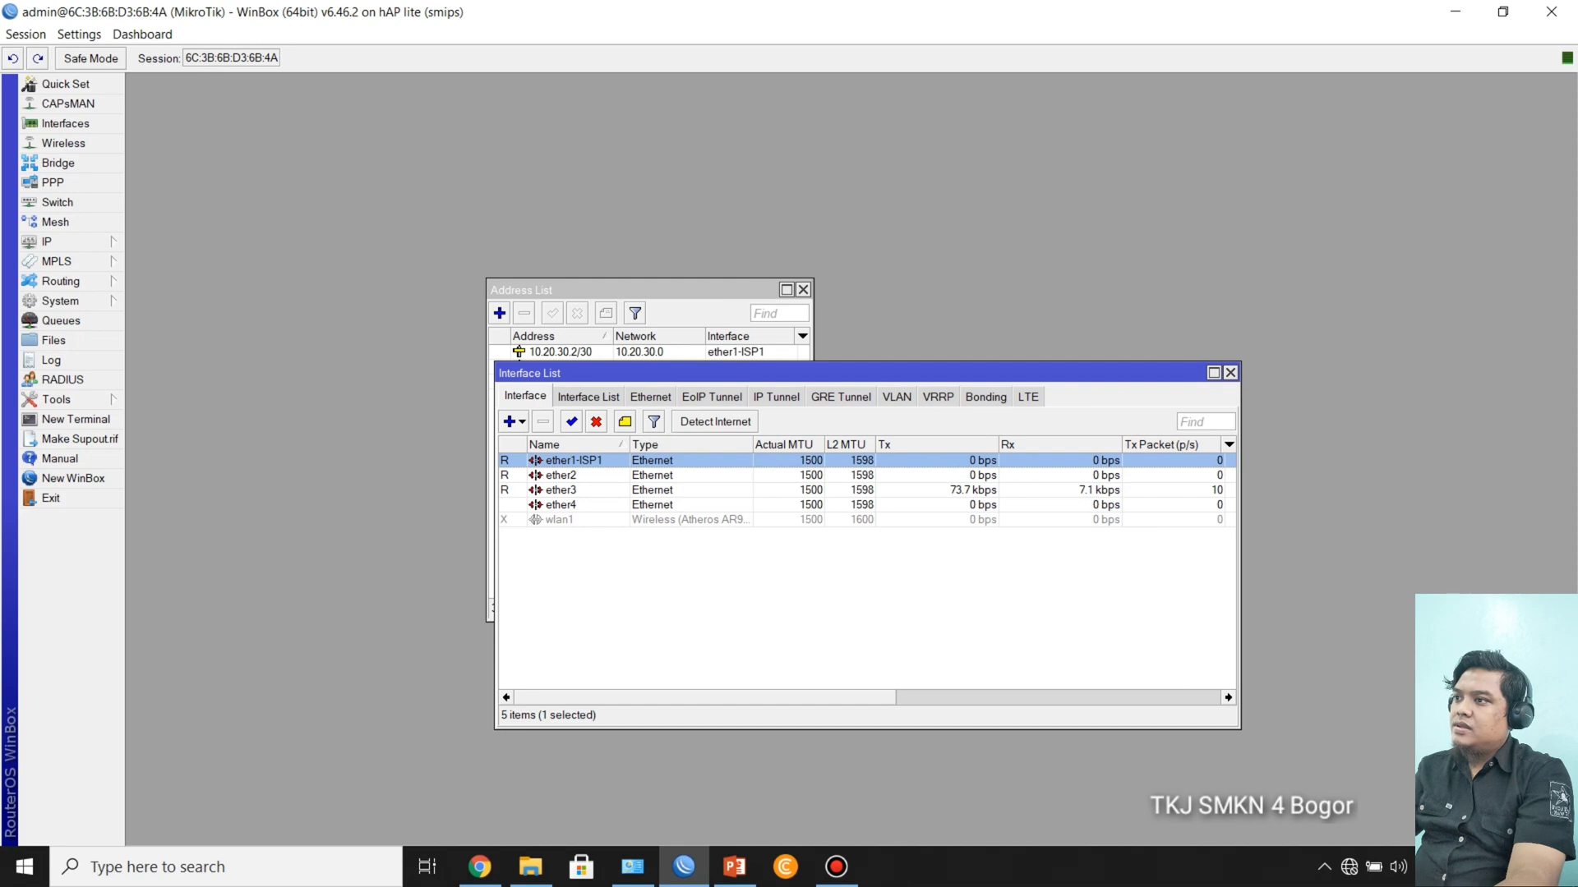
Step: Rename the ether2 interface as ether2-ISP2
{"action": "double_click", "coordinate": [561, 476]}
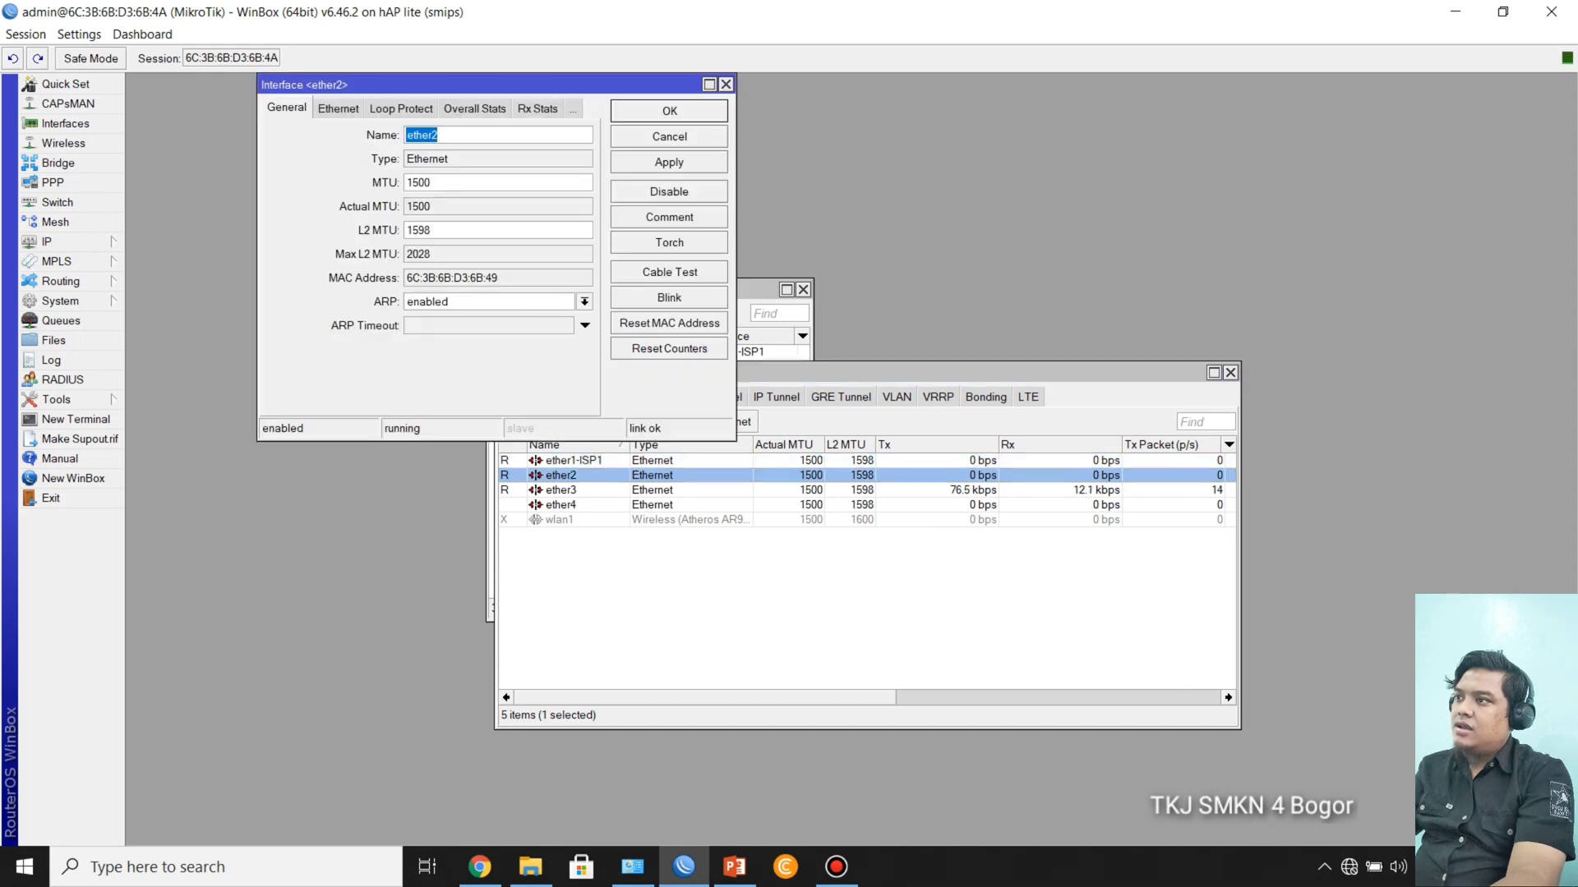
{"action": "key", "text": "End"}
{"action": "type", "text": "-"}
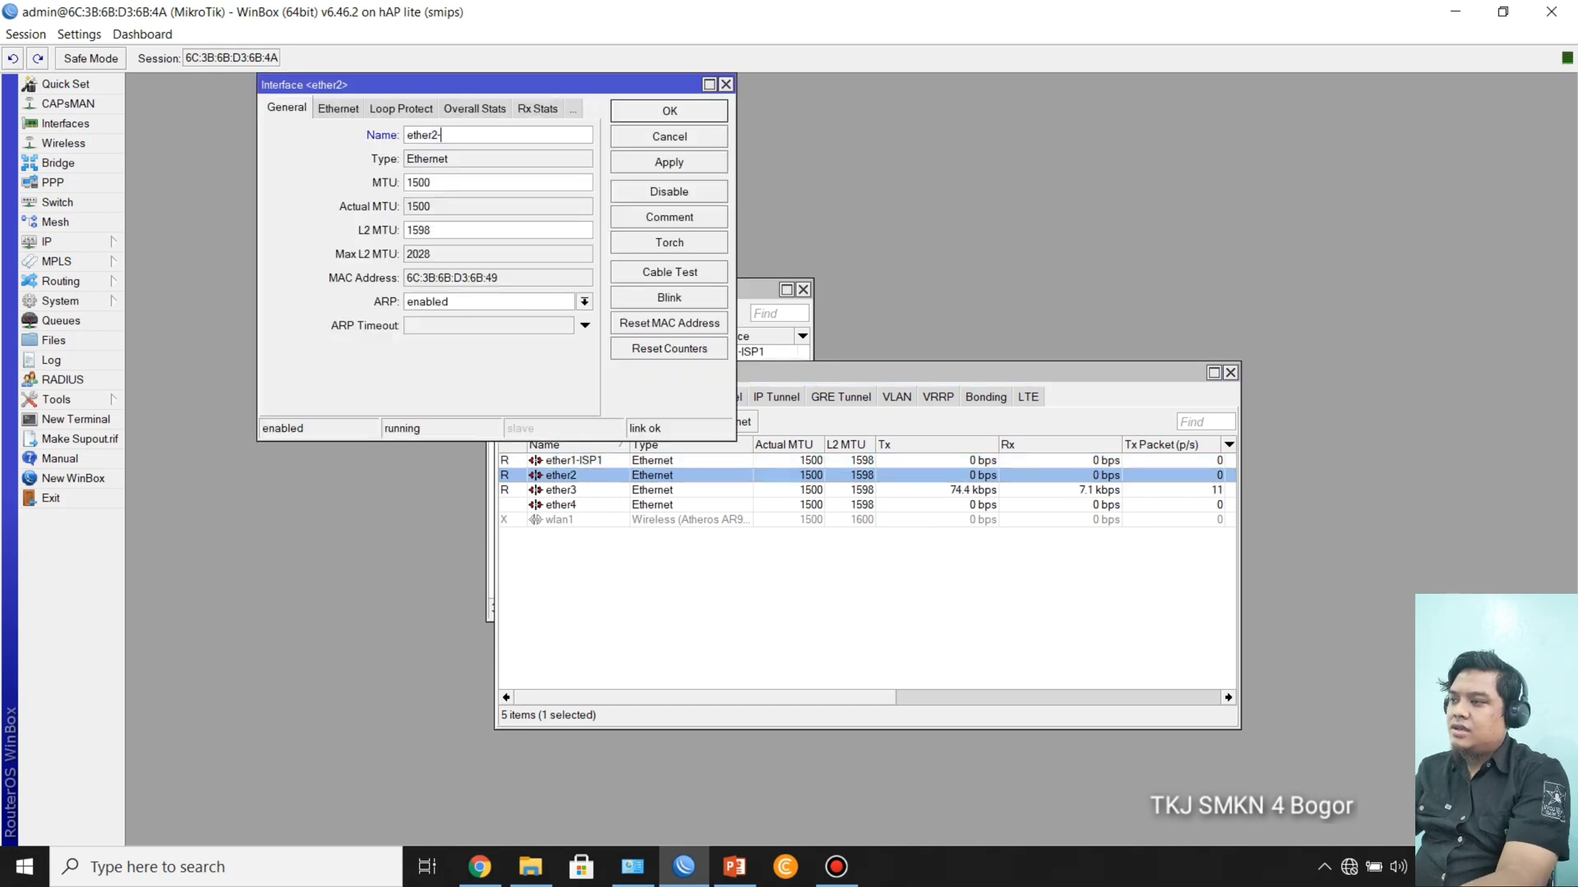
{"action": "type", "text": "ISP2"}
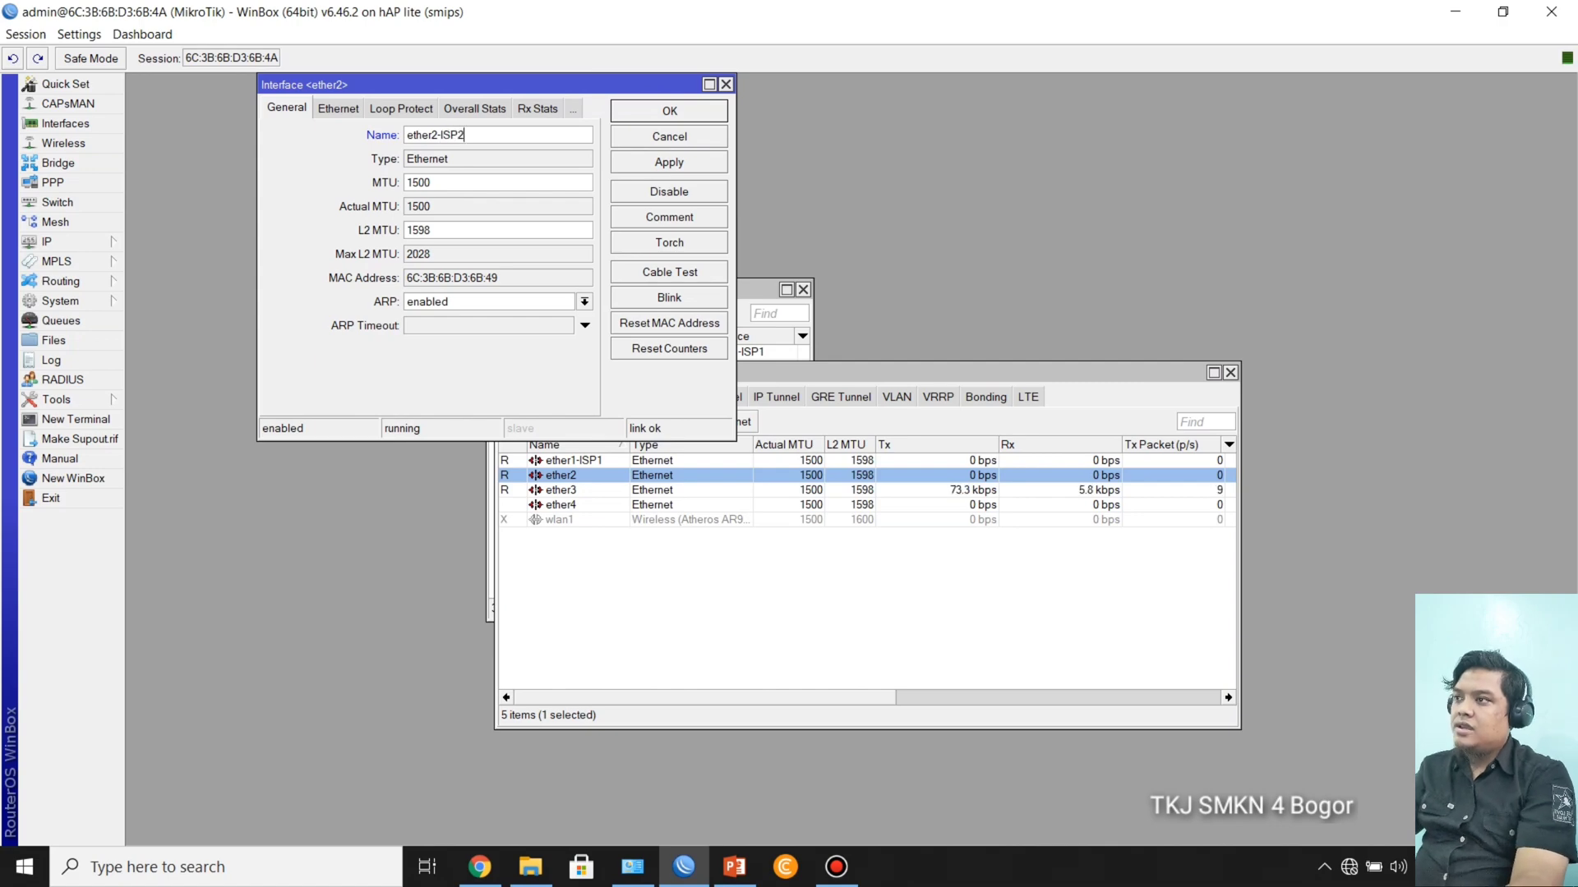
{"action": "key", "text": "Return"}
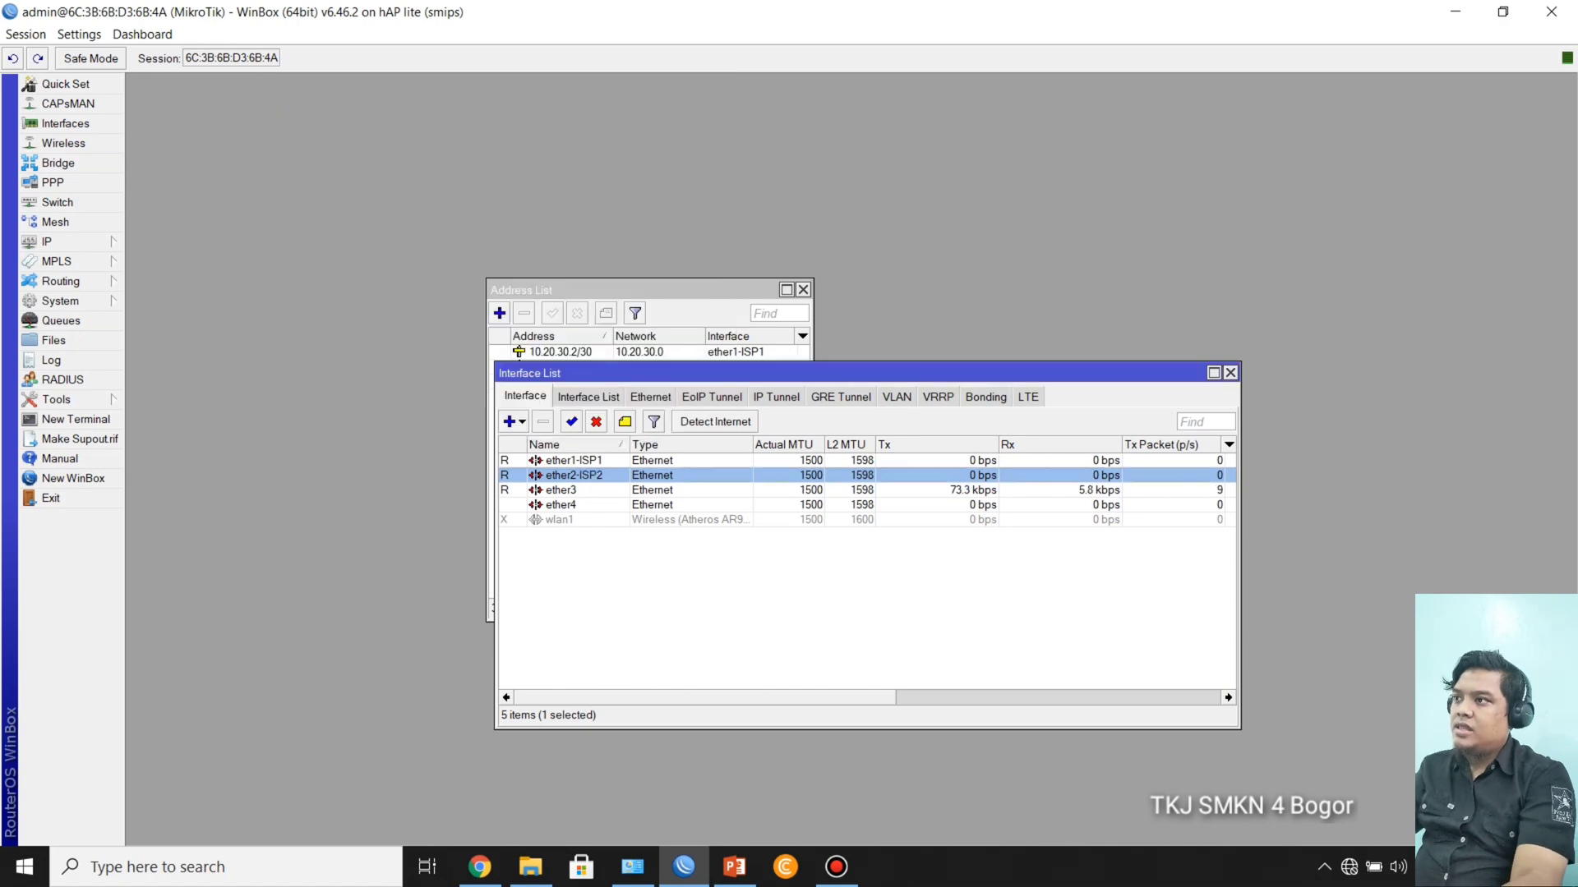
Step: Rename the ether3 interface as ether3-LAN and close the interface list
{"action": "double_click", "coordinate": [562, 490]}
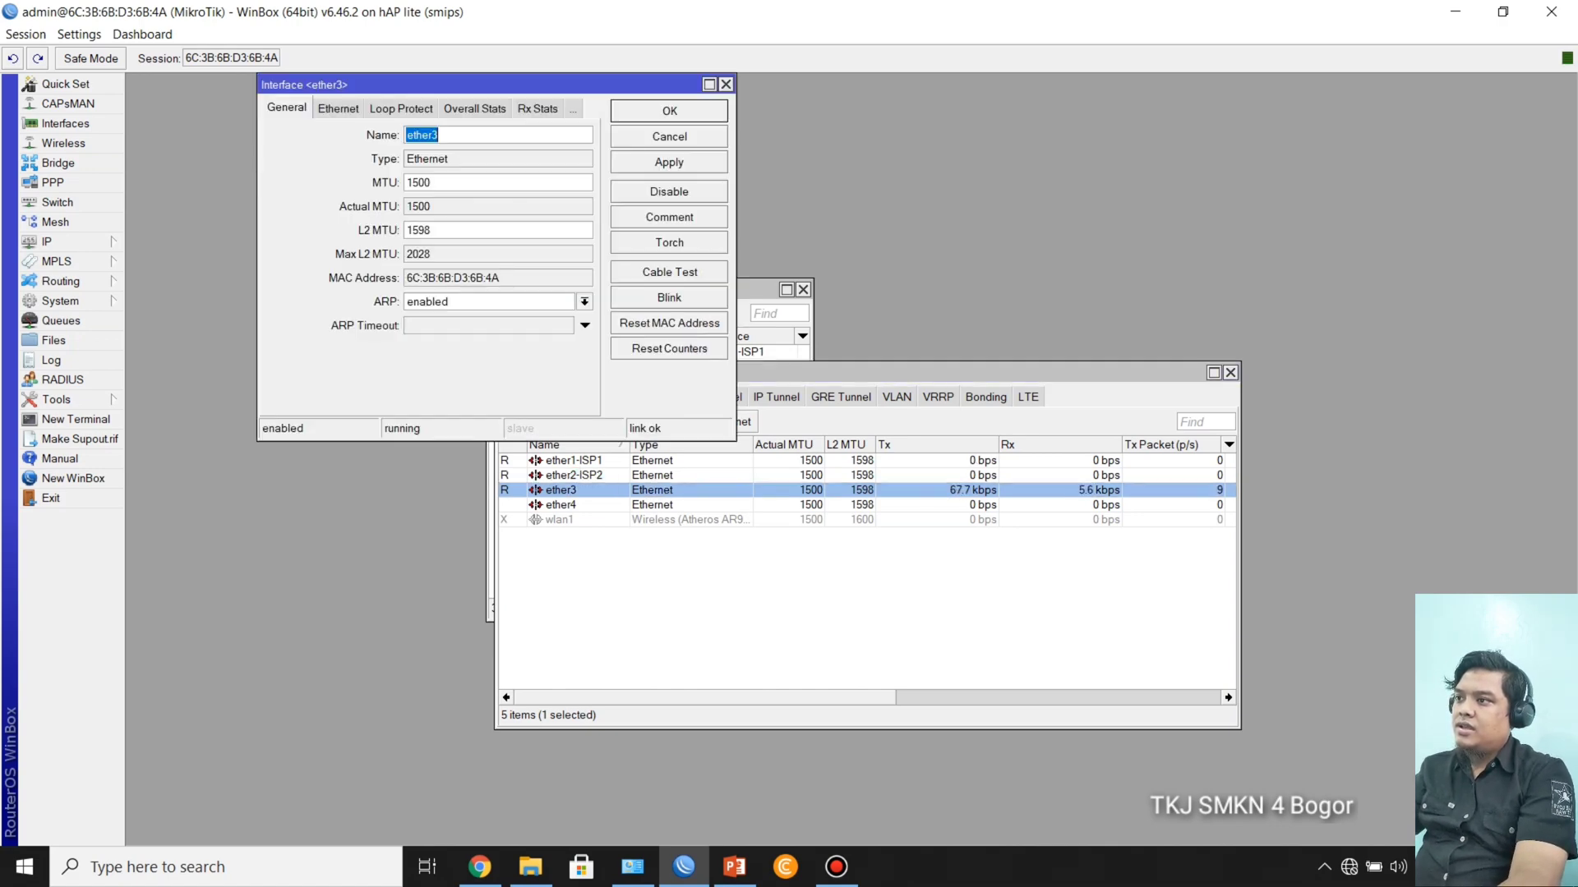
{"action": "left_click", "coordinate": [438, 135]}
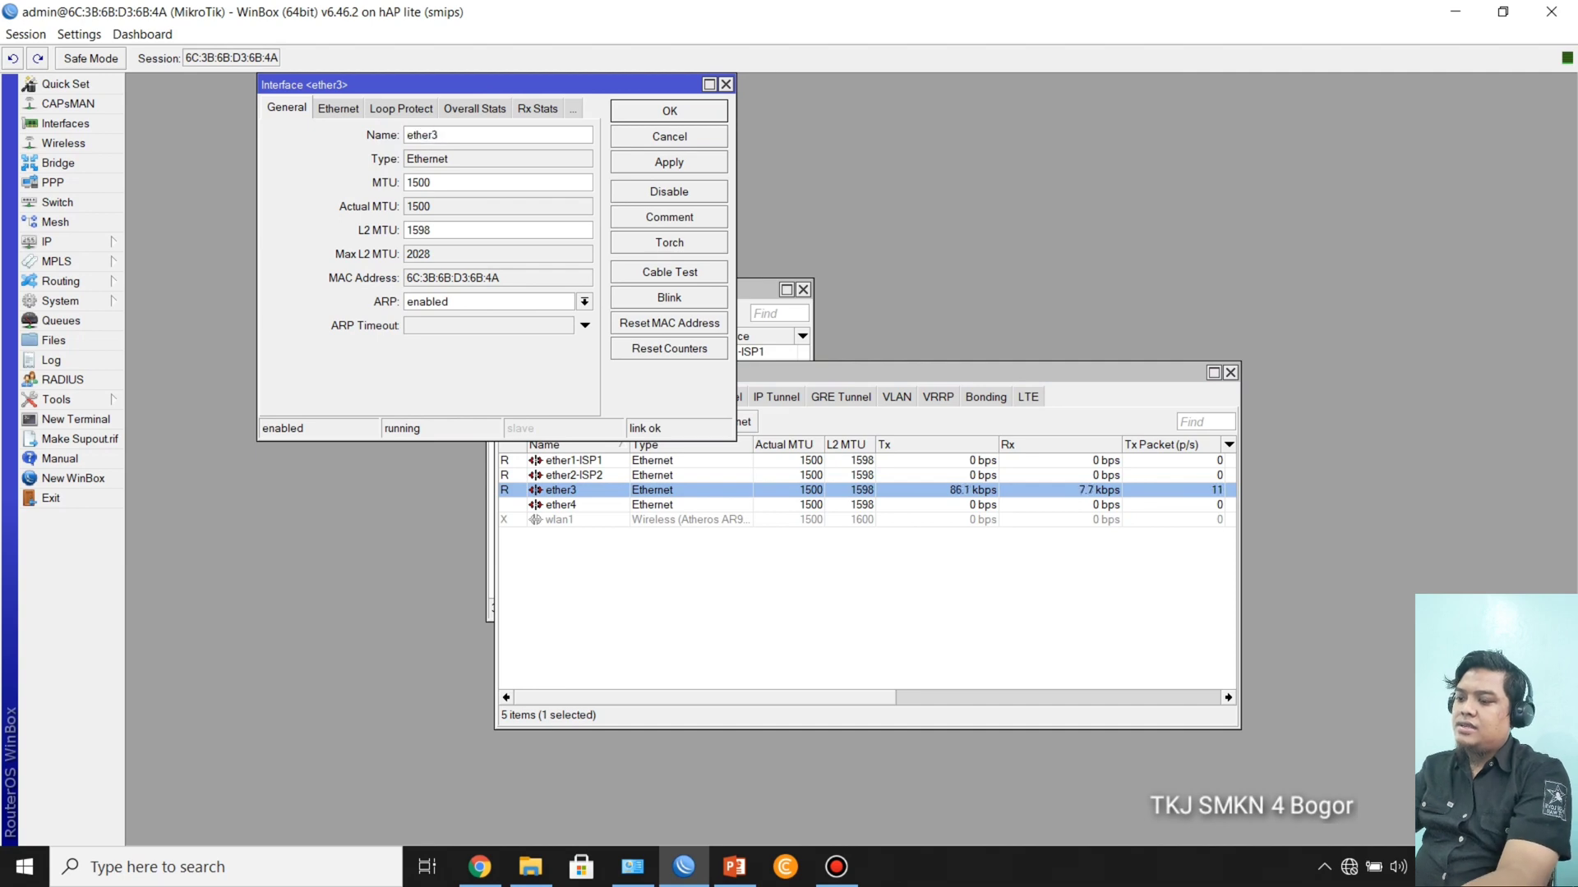
{"action": "type", "text": "-LAN"}
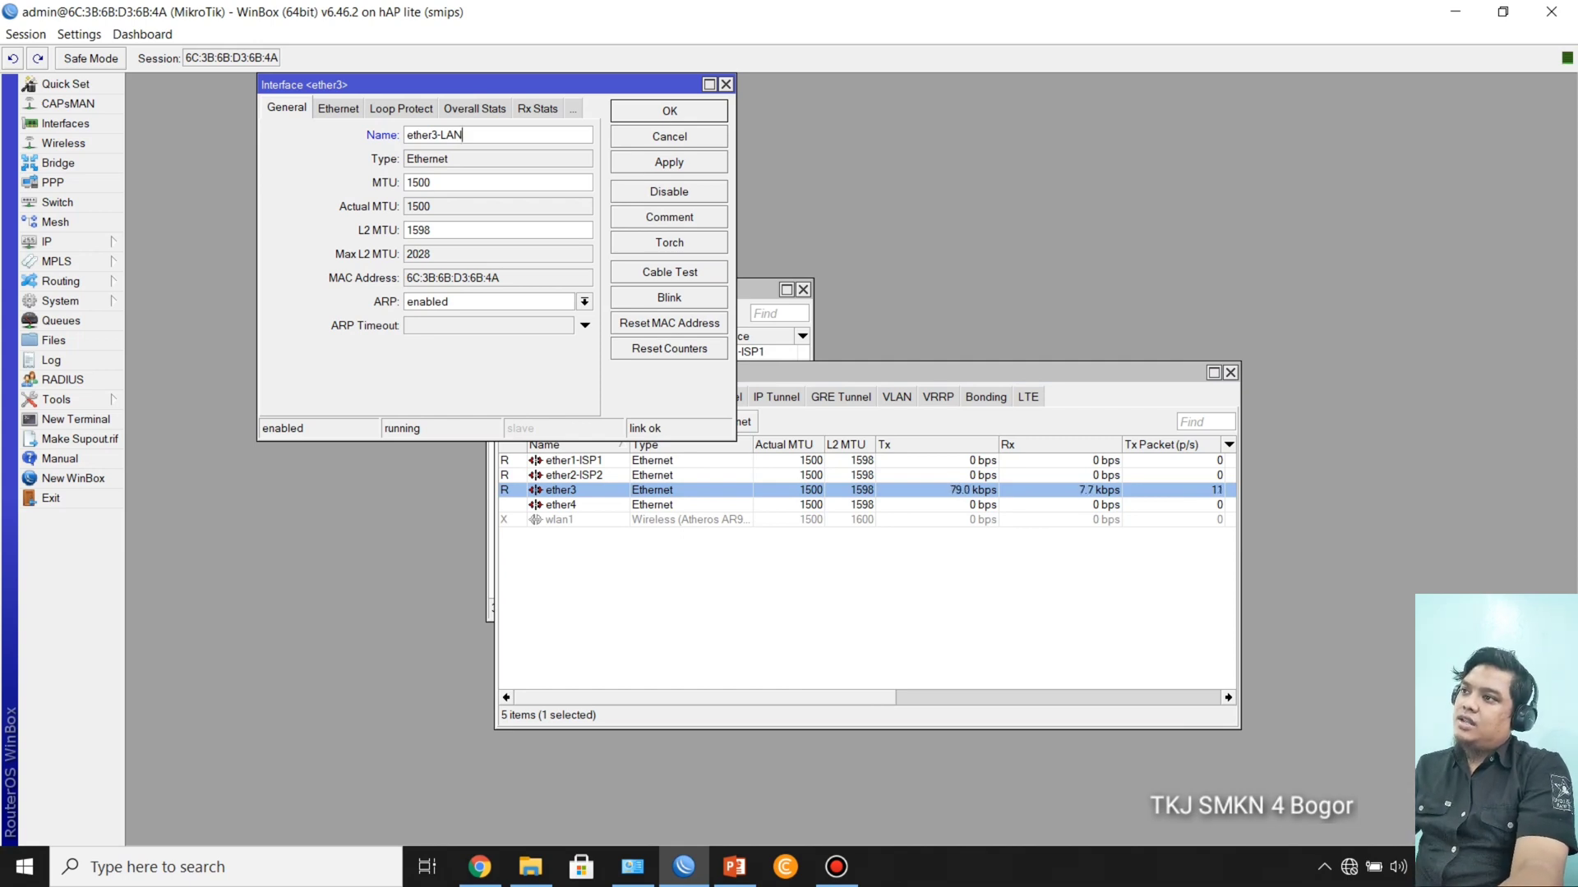
{"action": "key", "text": "Return"}
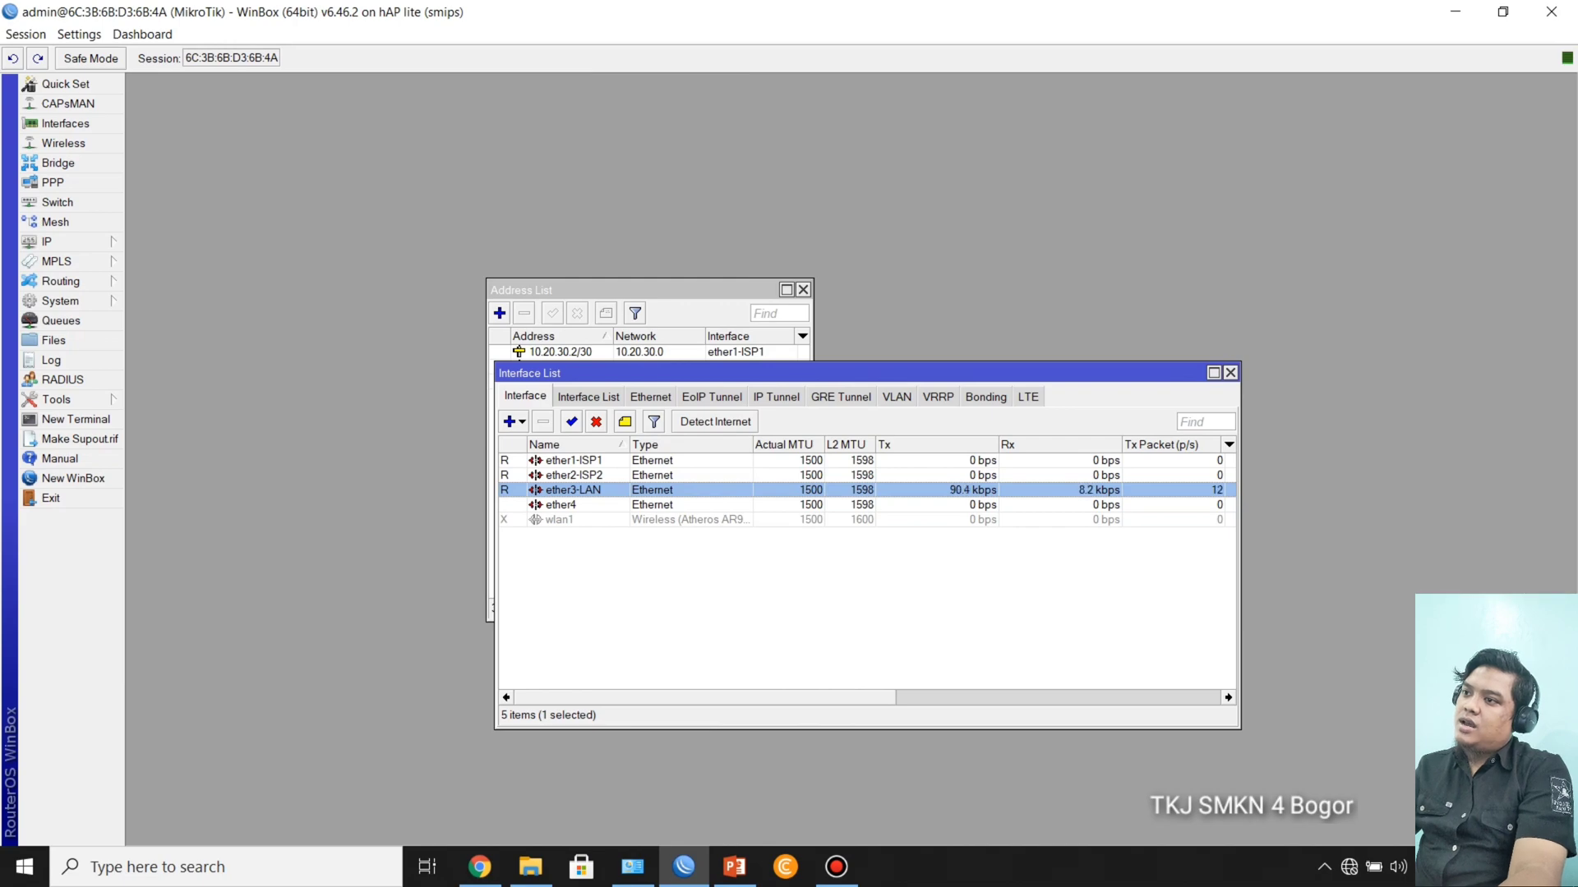
{"action": "left_click", "coordinate": [1230, 372]}
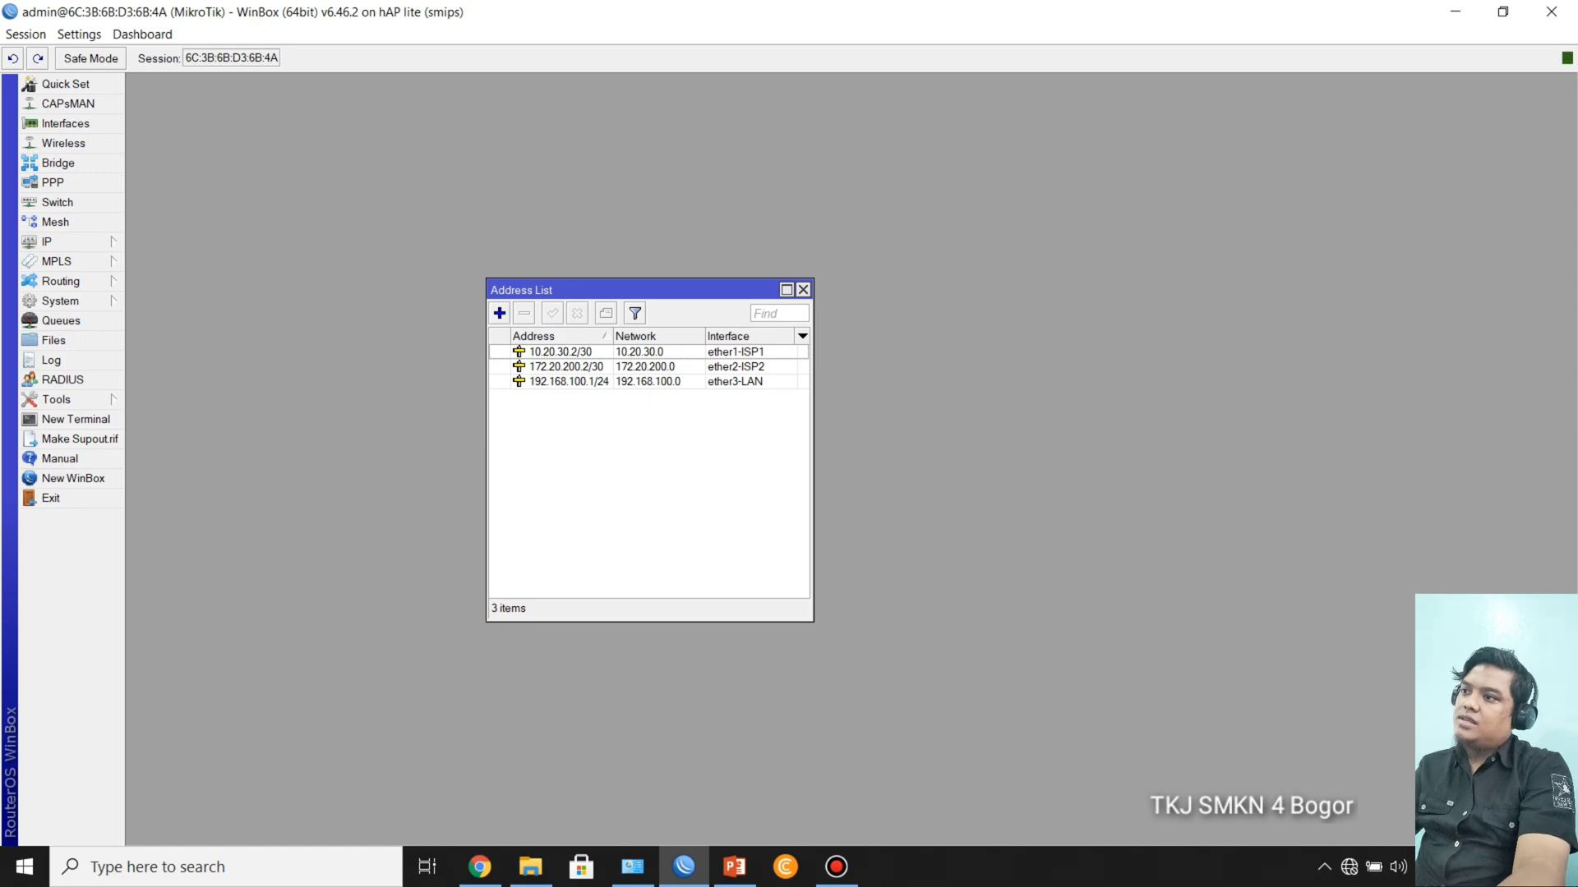
Step: Add the comment ISP1 to the 10.20.30.2/30 entry in the address list
{"action": "left_click", "coordinate": [560, 352]}
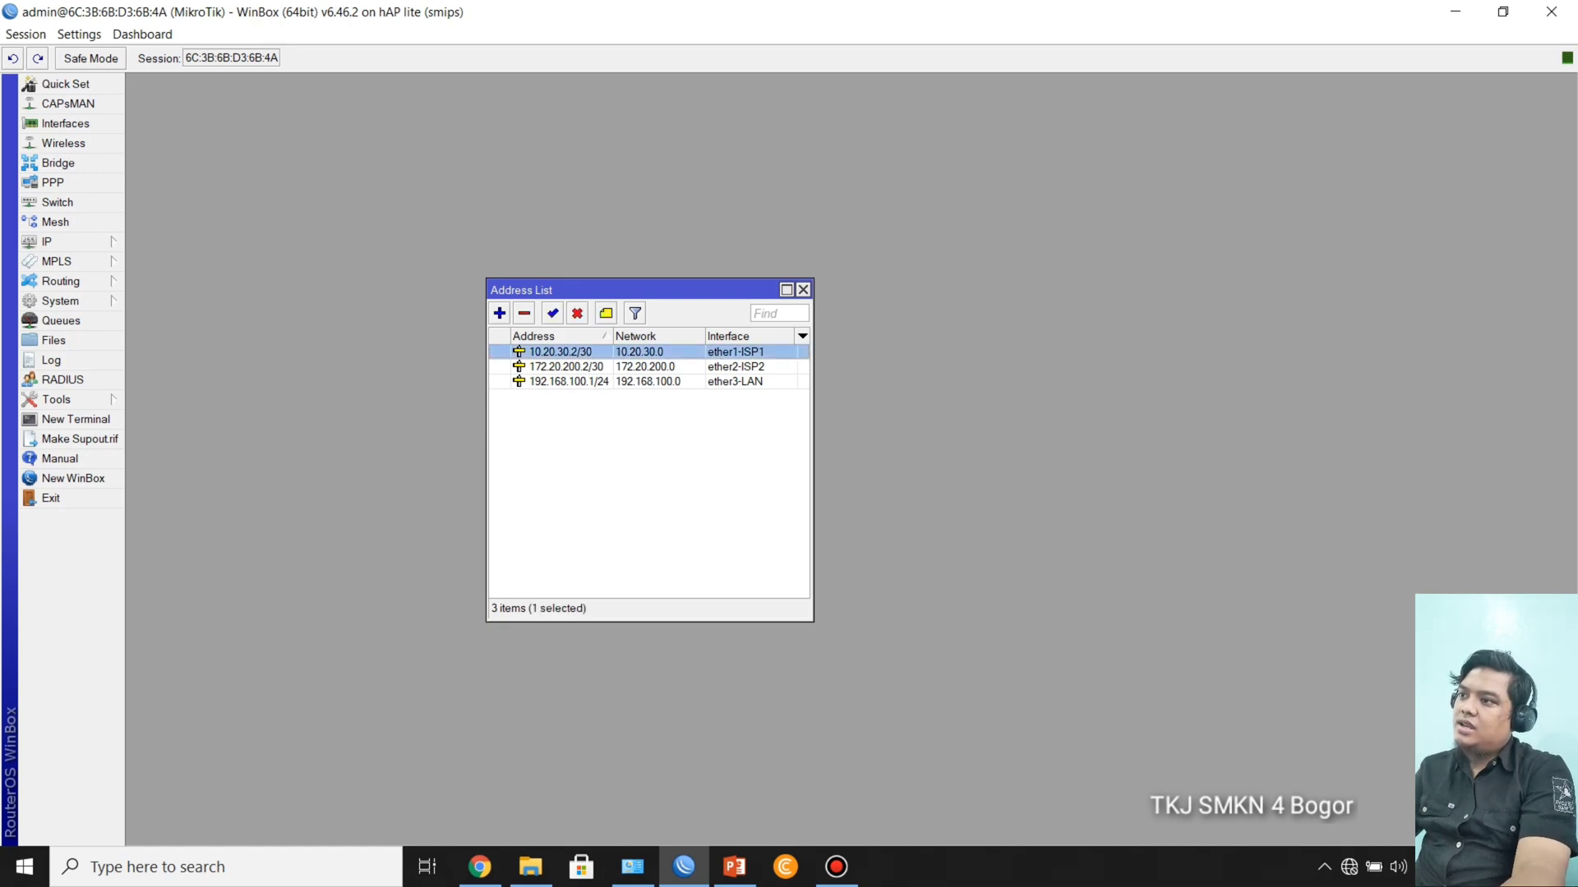
{"action": "key", "text": "ctrl+m"}
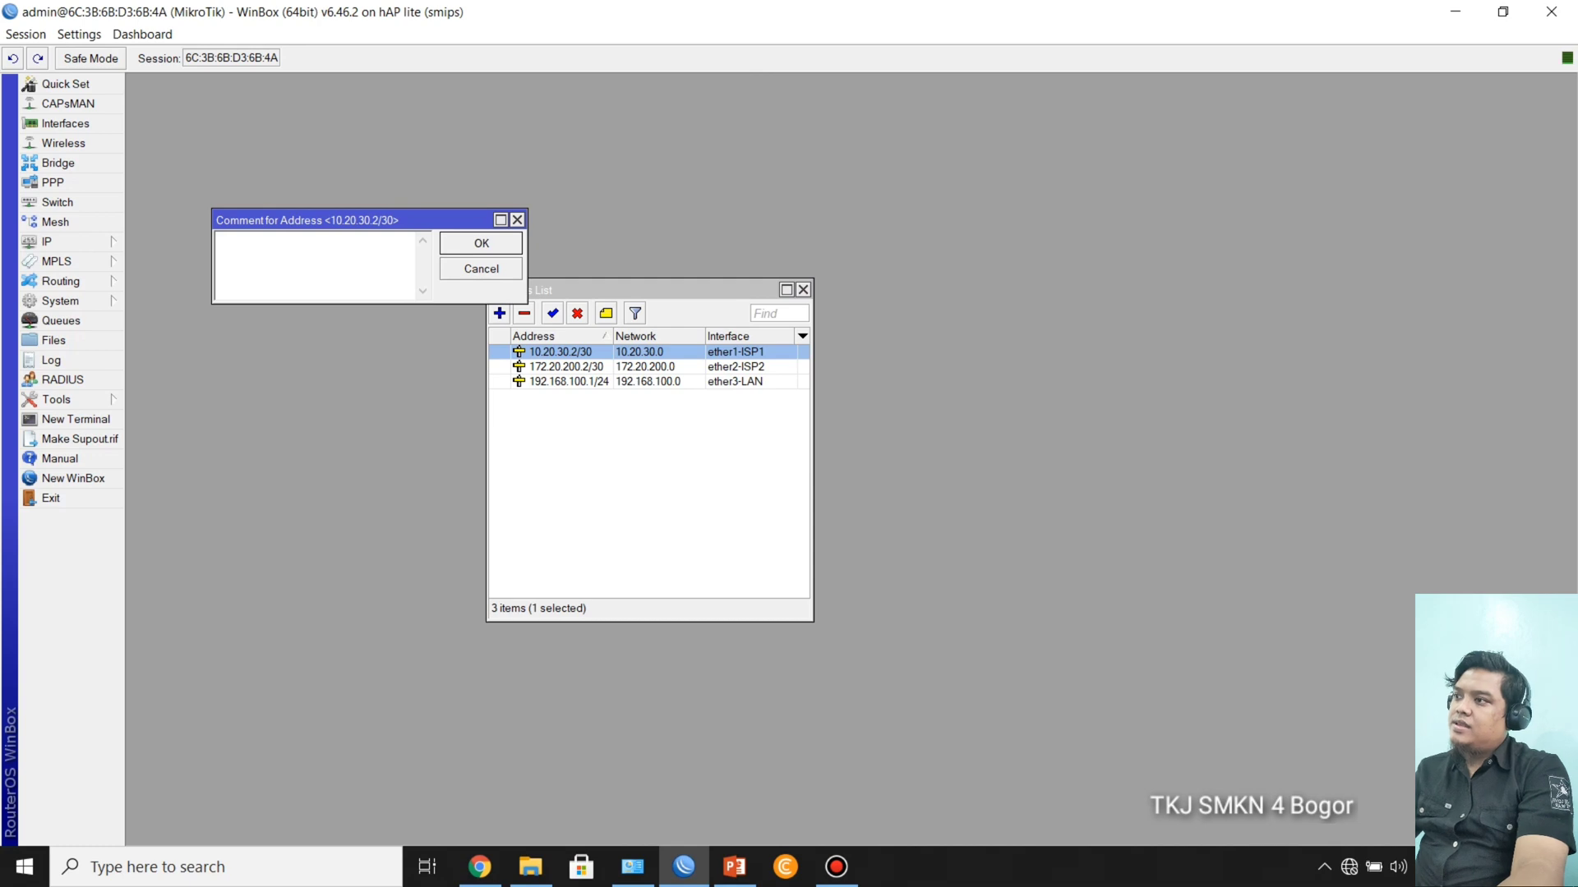
{"action": "type", "text": "ISP"}
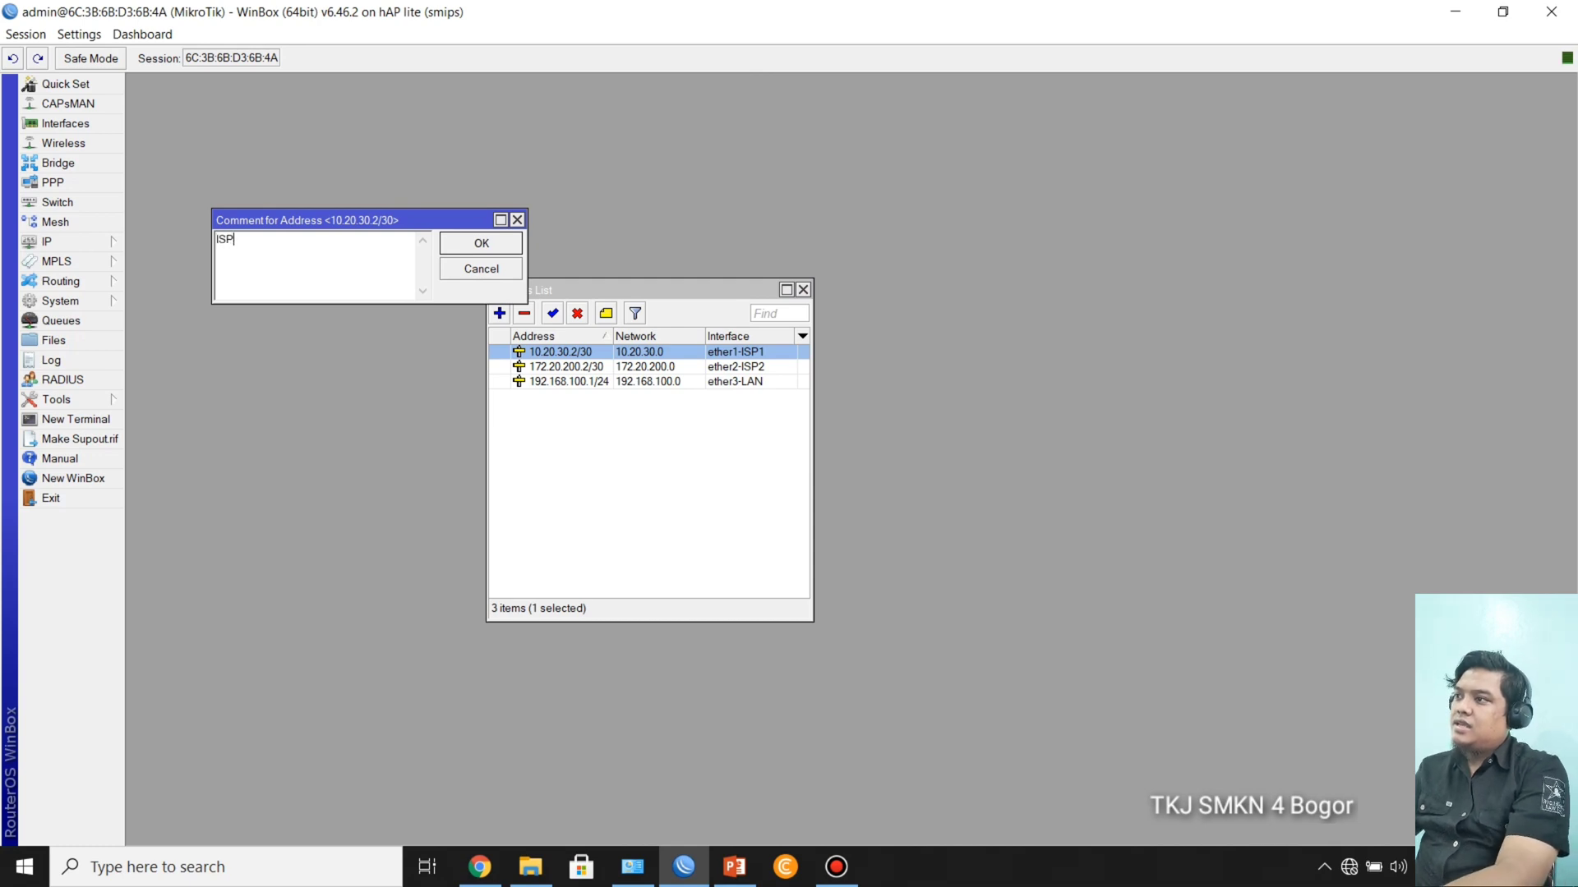
{"action": "type", "text": "1"}
{"action": "key", "text": "Return"}
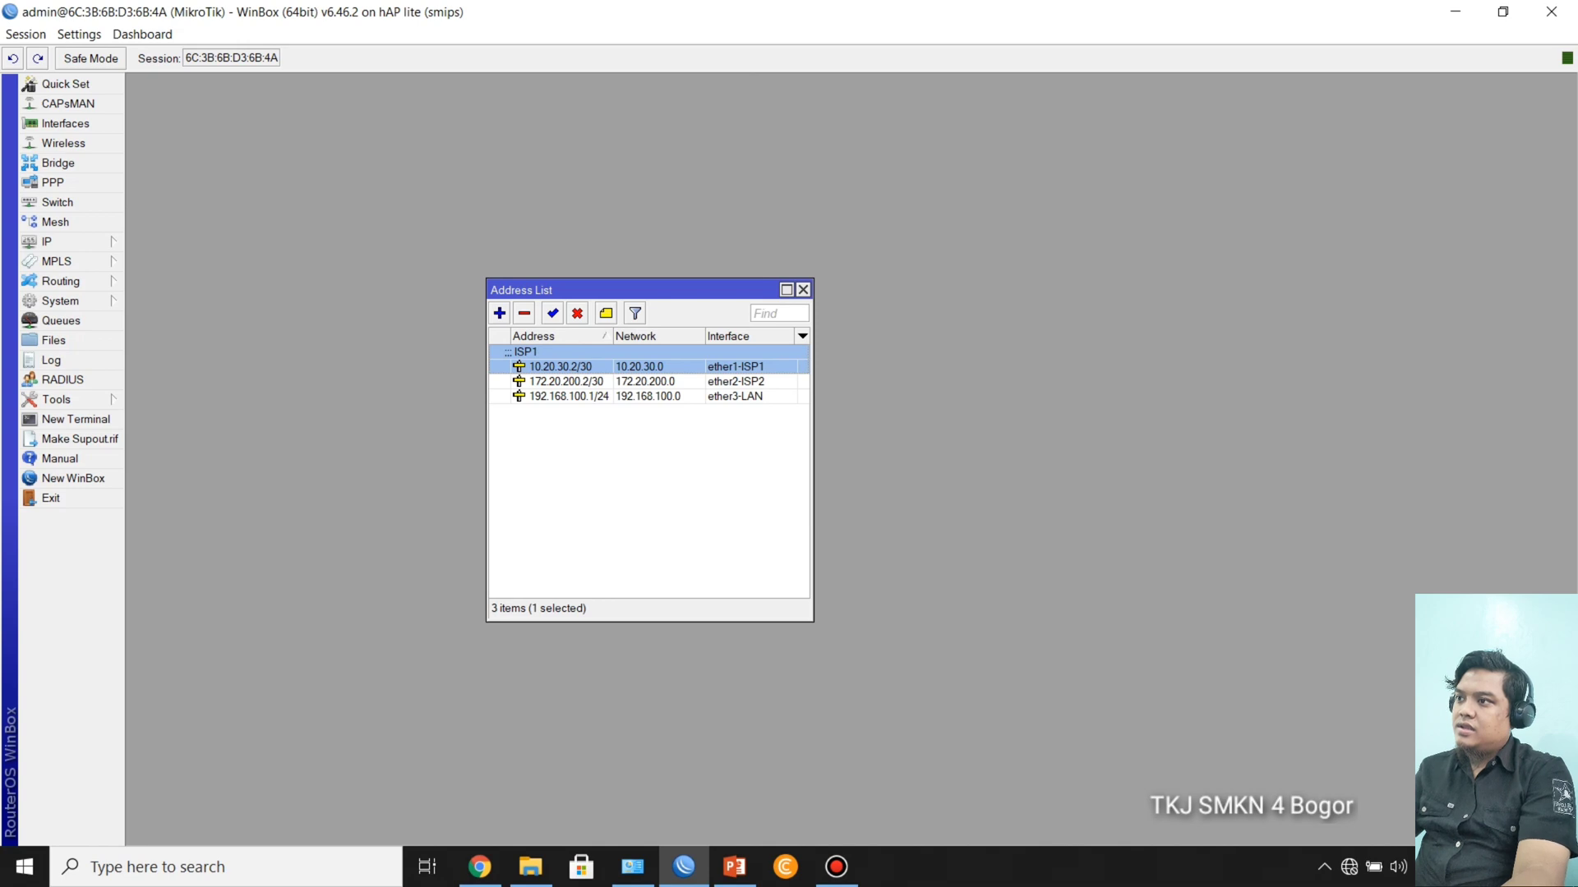
Step: Add the comment ISP2 to the 172.20.200.2/30 entry in the address list
{"action": "left_click", "coordinate": [567, 381]}
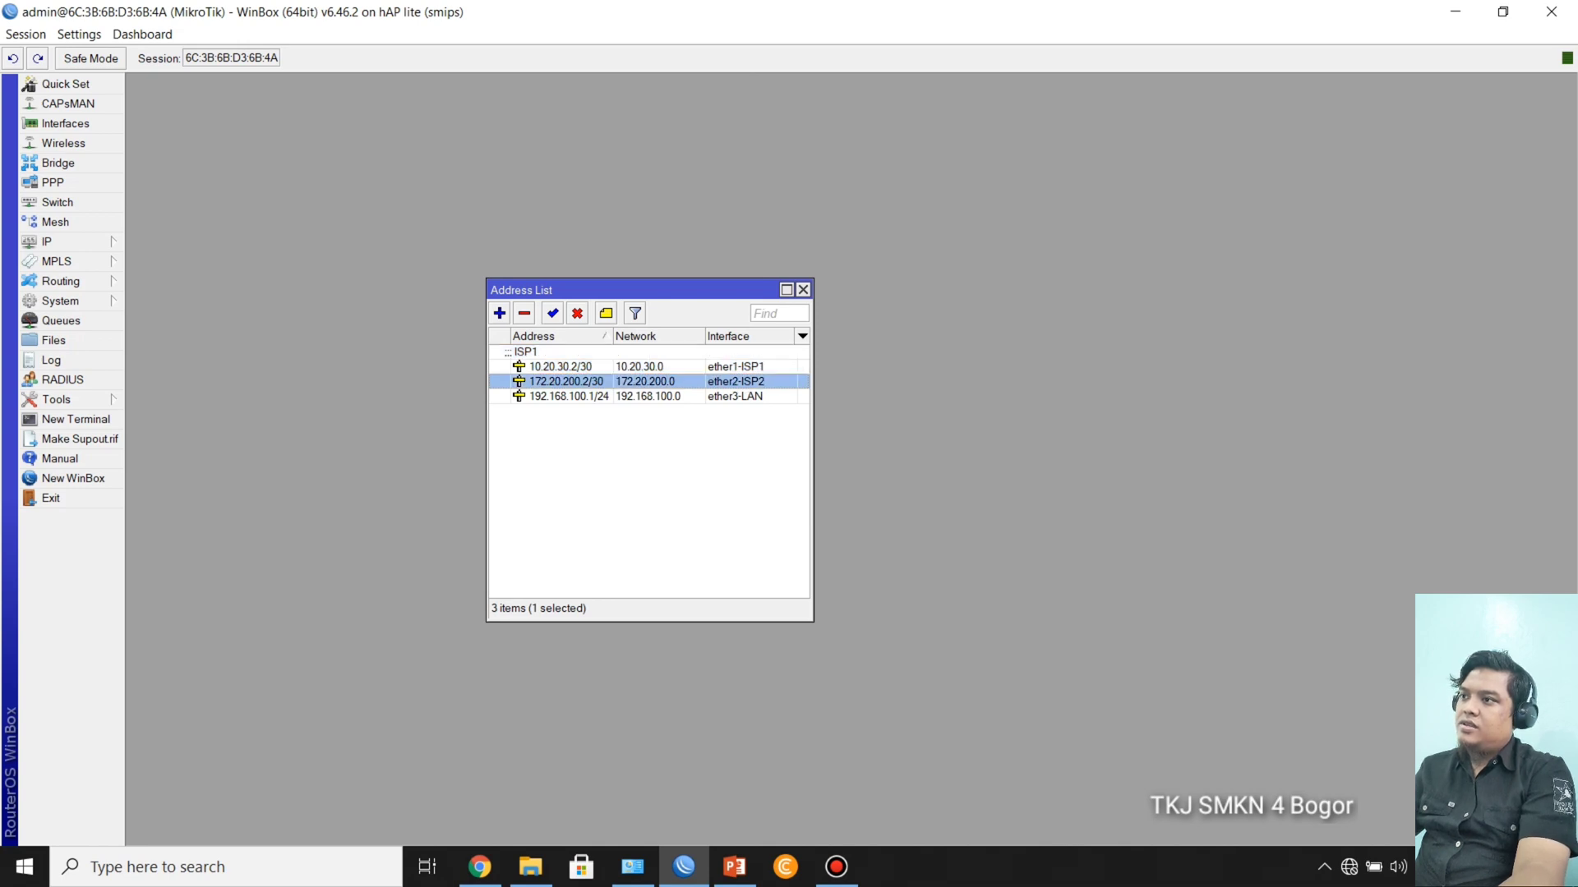
{"action": "key", "text": "ctrl+m"}
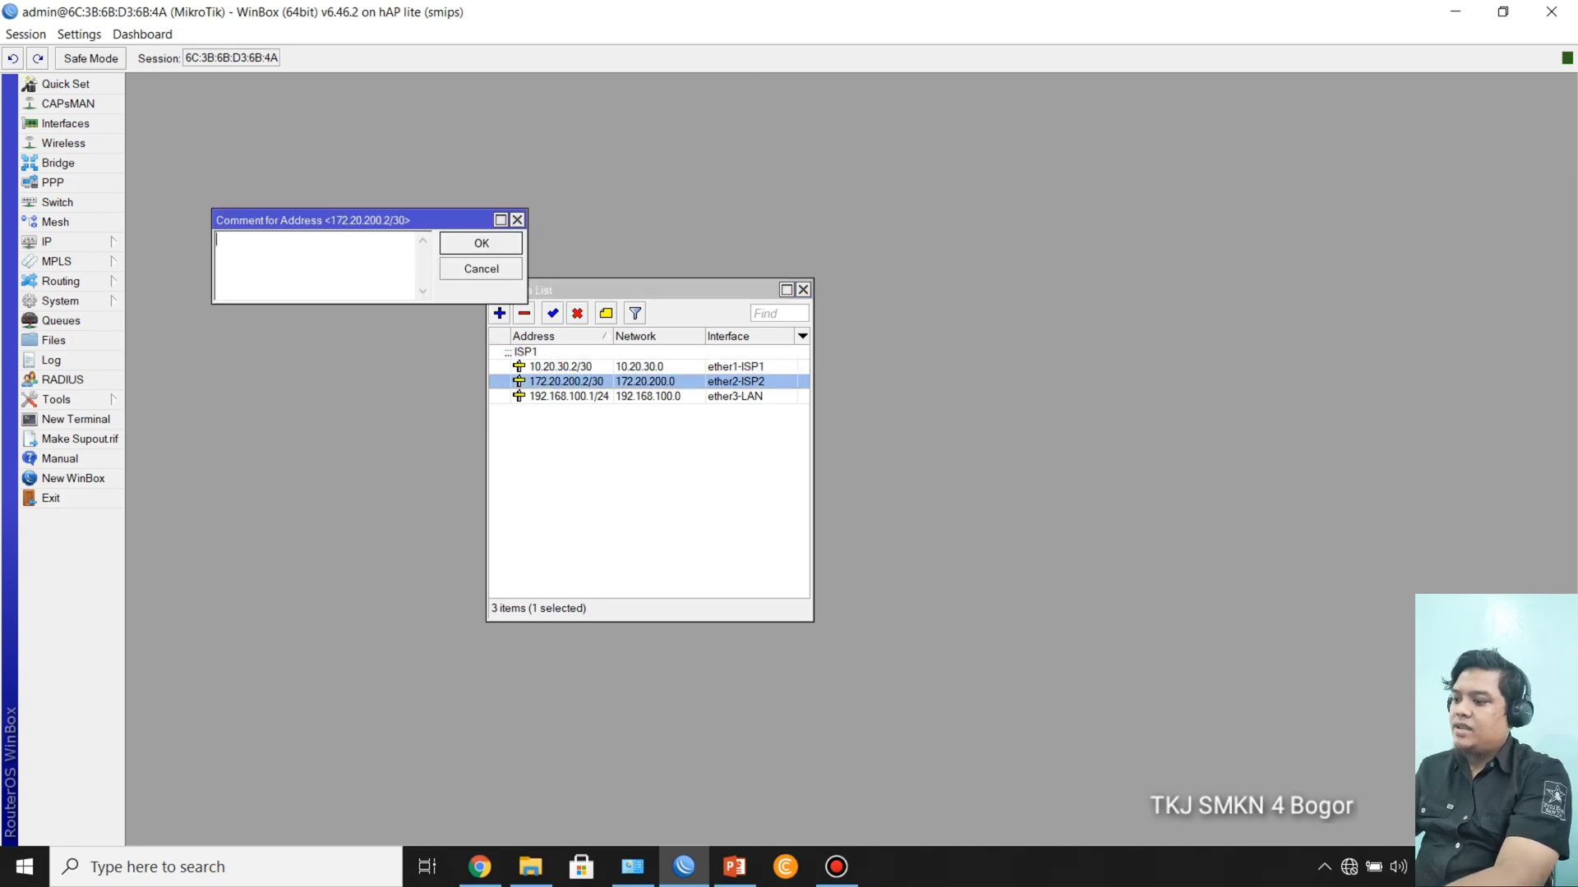
{"action": "type", "text": "ISP2"}
{"action": "key", "text": "Return"}
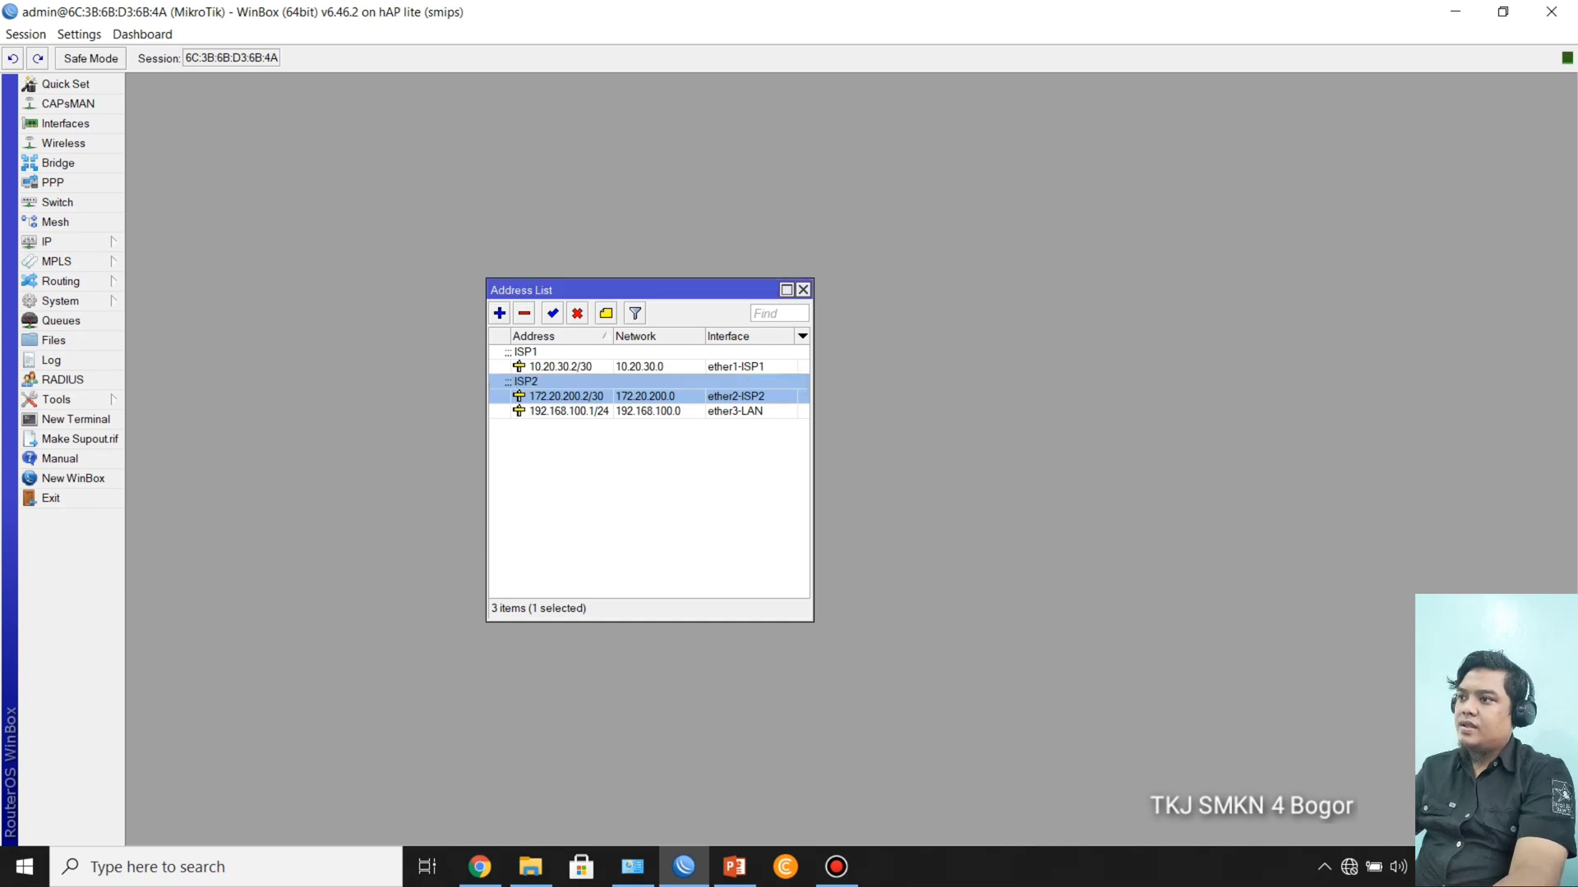
Step: Add the comment Client LAN to the 192.168.100.1/24 entry in the address list
{"action": "left_click", "coordinate": [568, 412]}
{"action": "key", "text": "ctrl+m"}
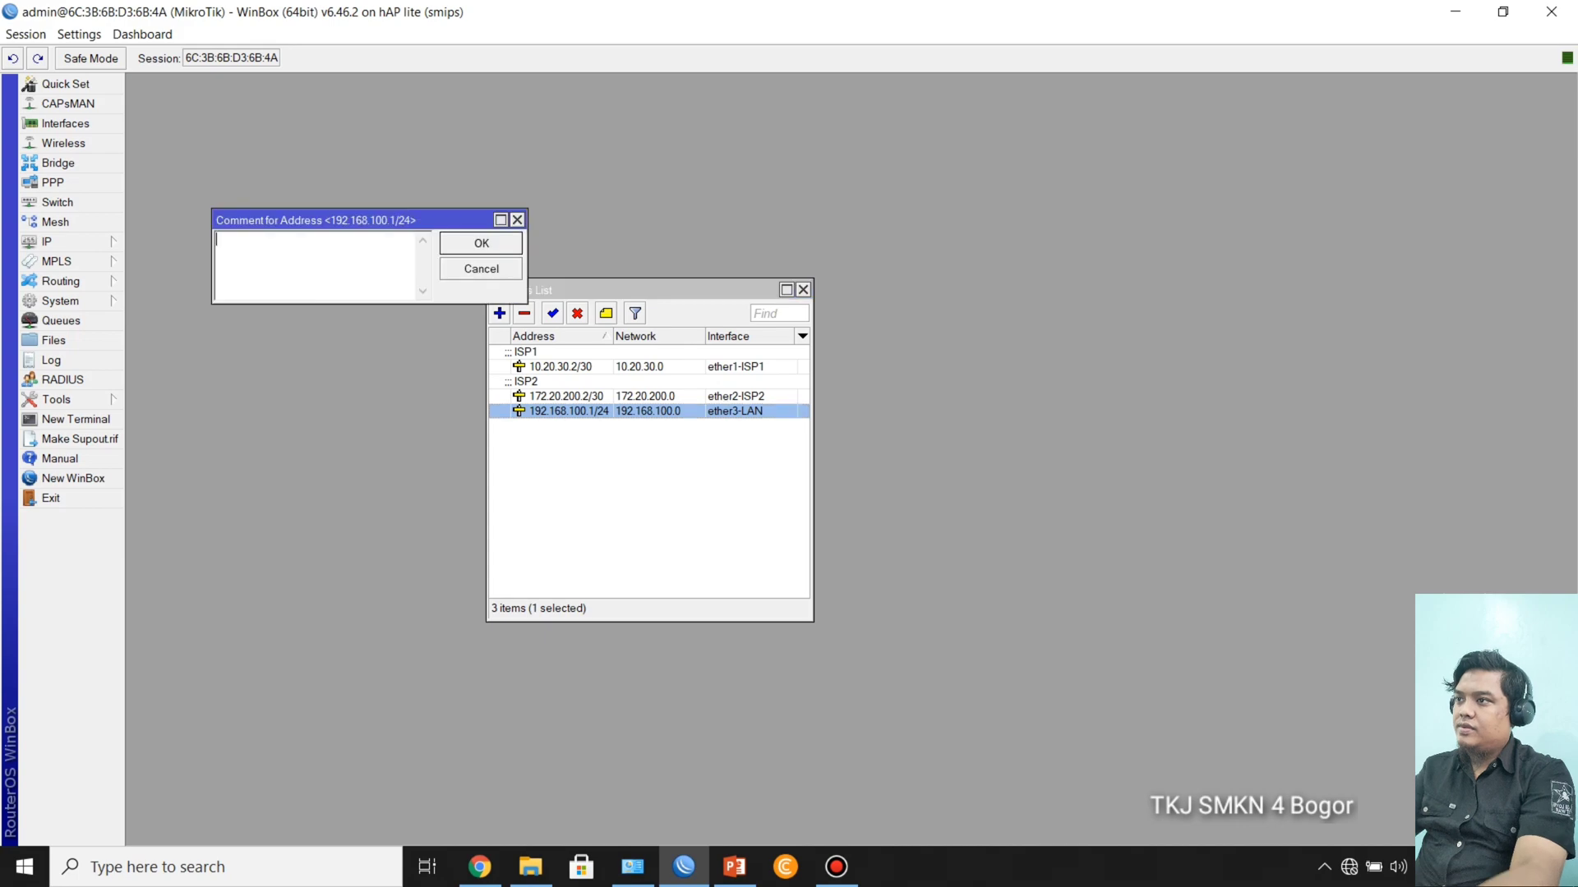
{"action": "type", "text": "CLient"}
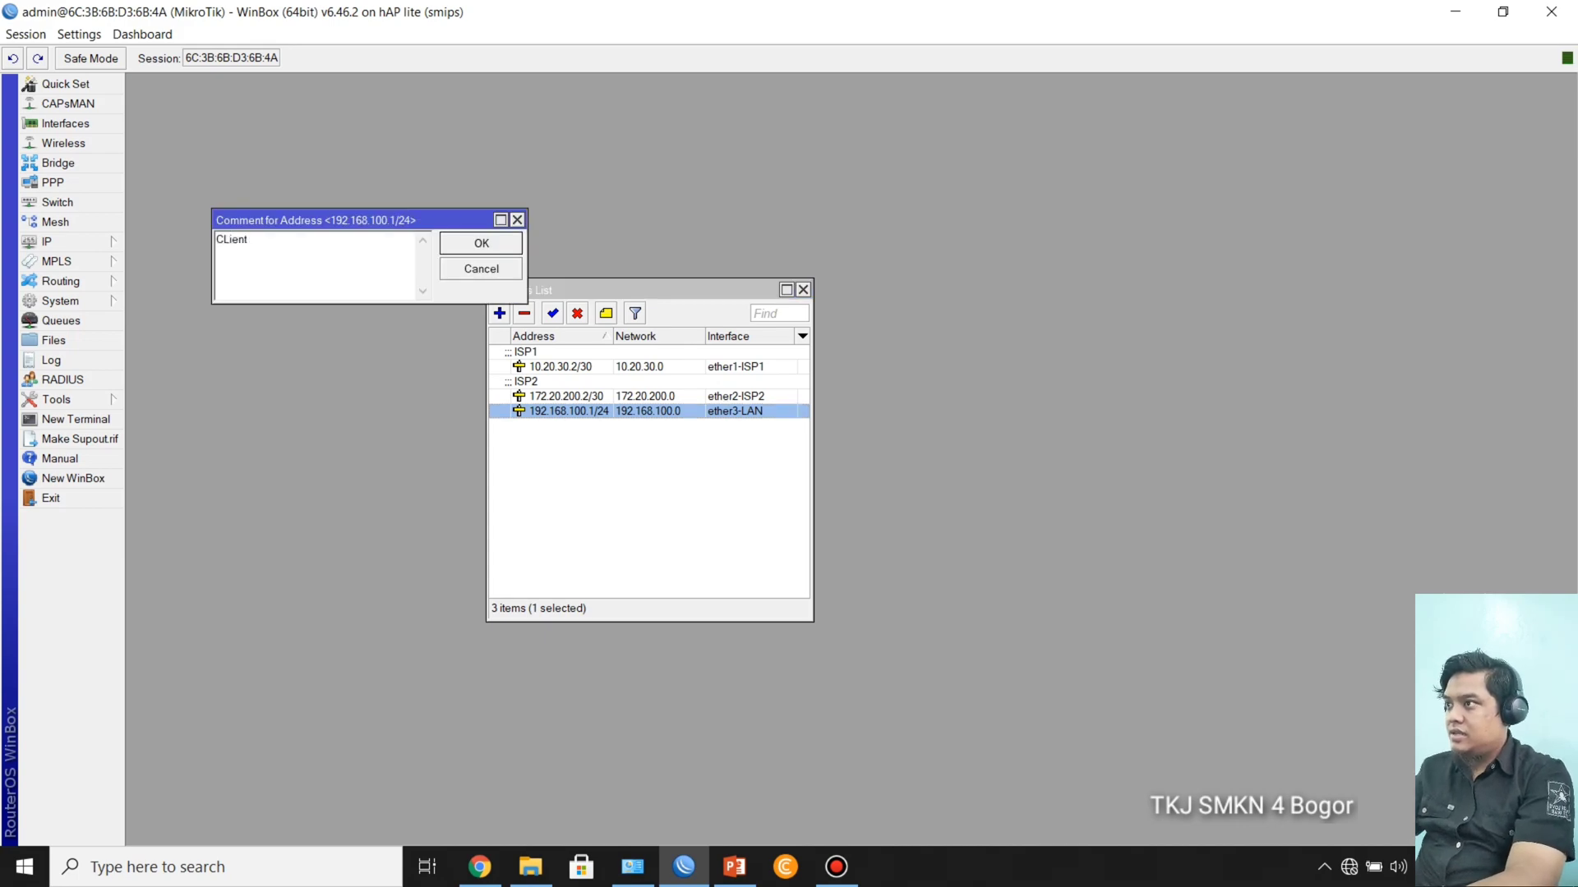
{"action": "key", "text": "BackSpace"}
{"action": "key", "text": "BackSpace"}
{"action": "key", "text": "BackSpace"}
{"action": "key", "text": "BackSpace"}
{"action": "key", "text": "BackSpace"}
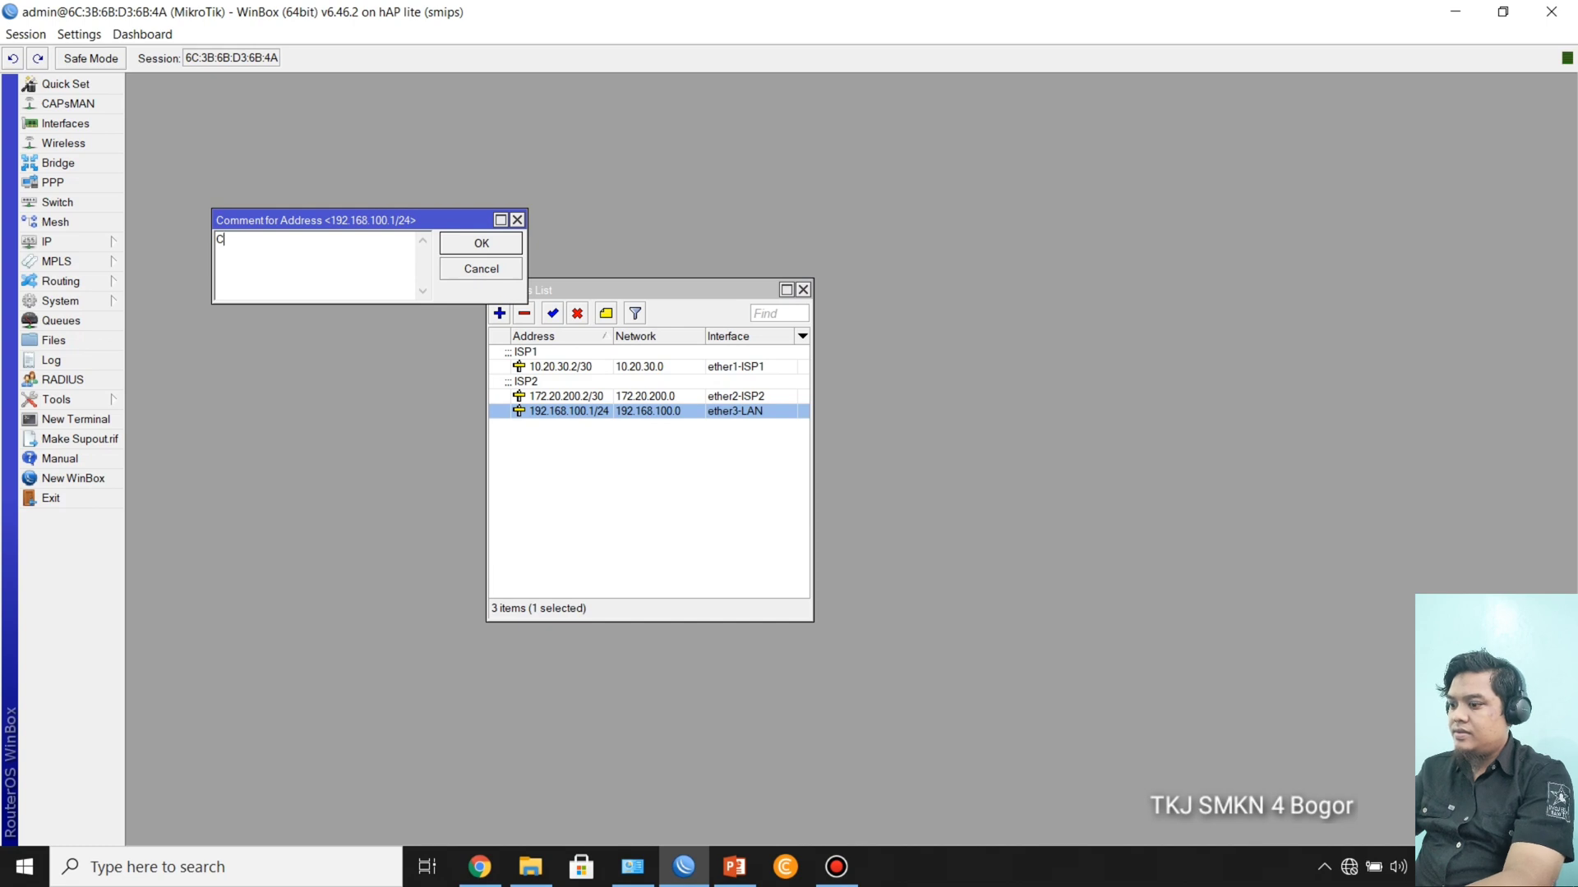
{"action": "type", "text": "lient LAN"}
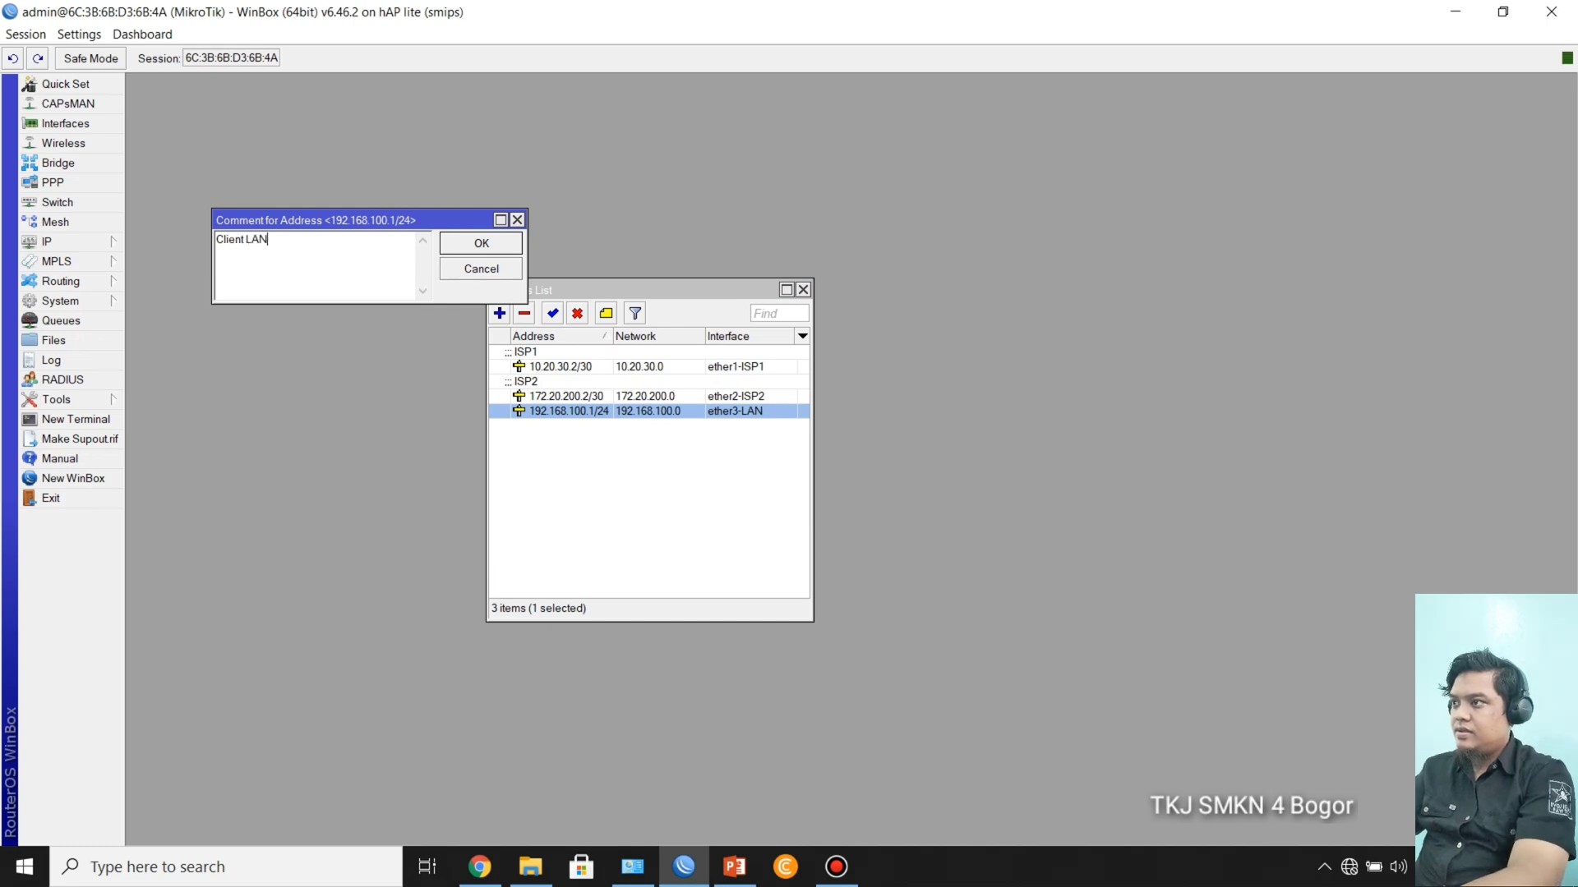
{"action": "key", "text": "Return"}
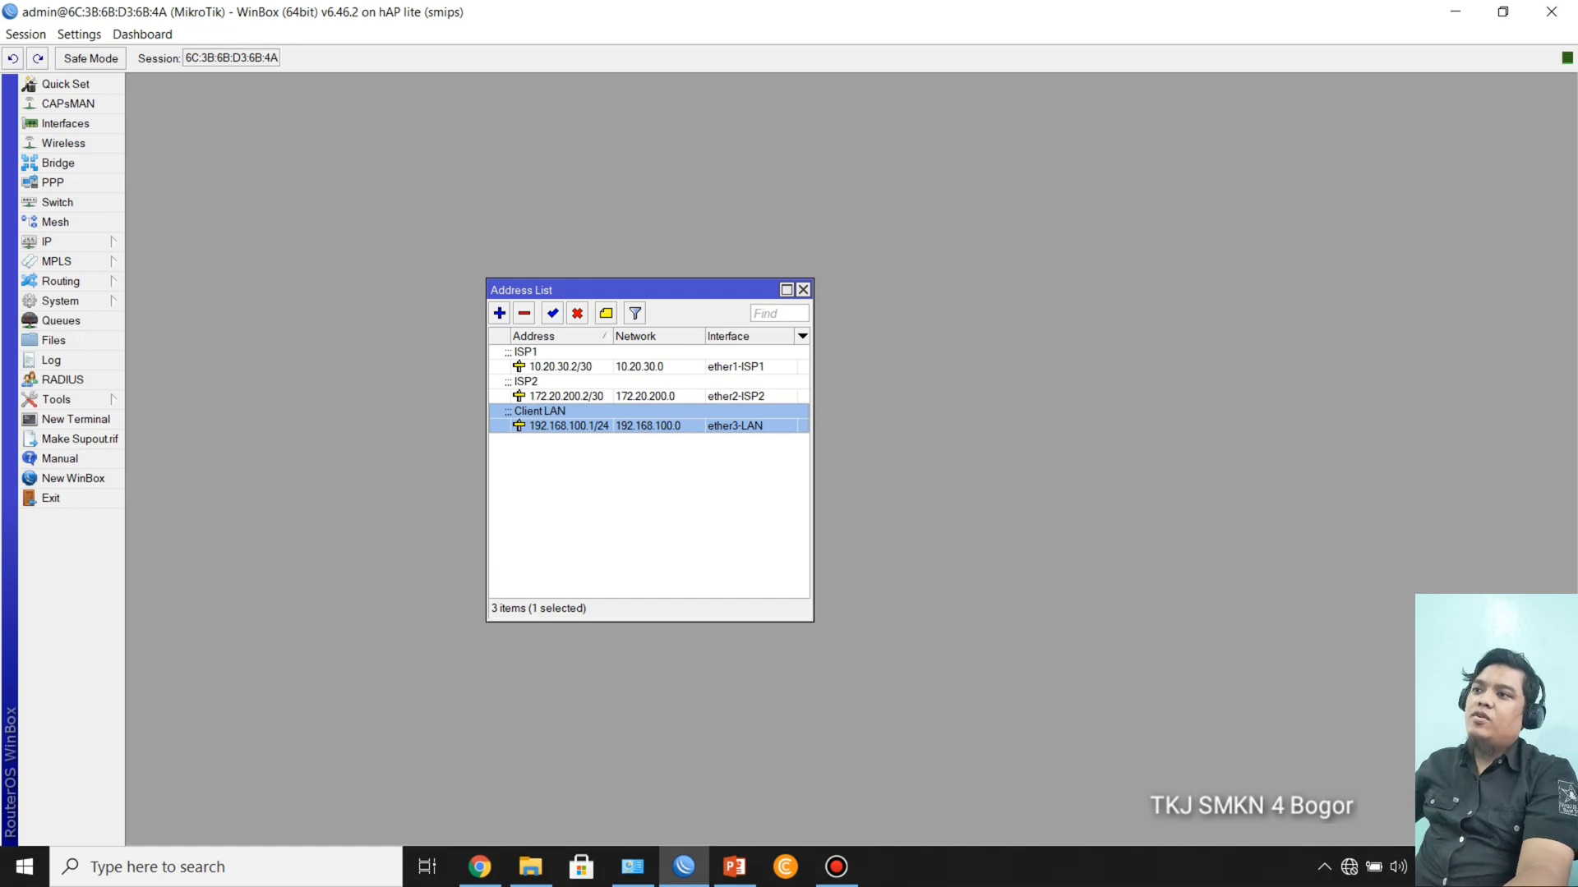
{"action": "left_click_drag", "start_coordinate": [575, 289], "coordinate": [705, 282]}
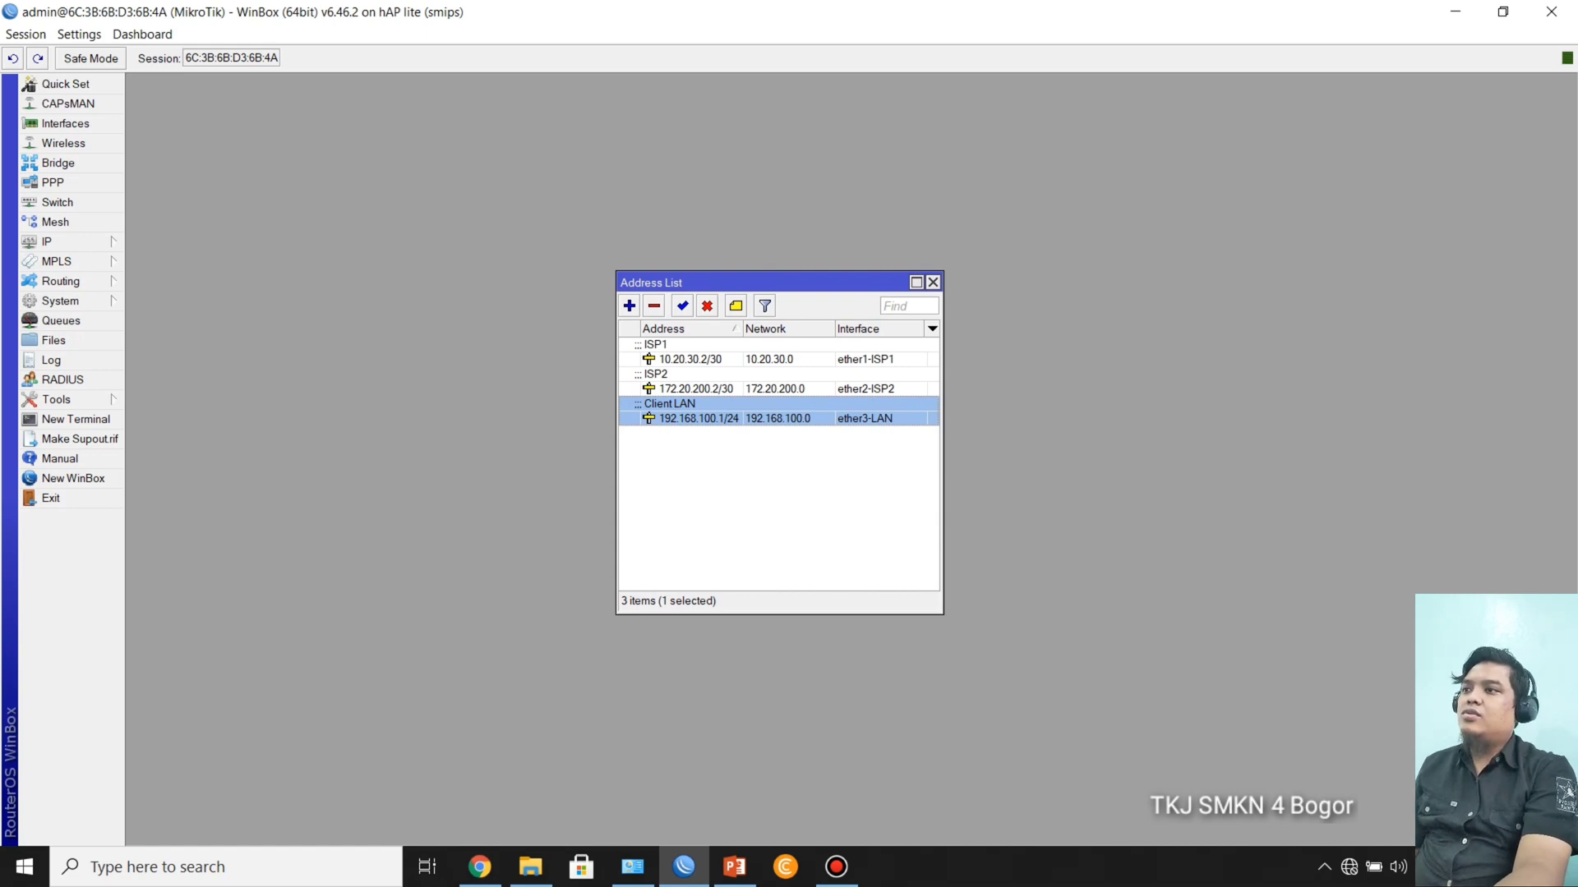
{"action": "left_click_drag", "start_coordinate": [705, 282], "coordinate": [501, 245]}
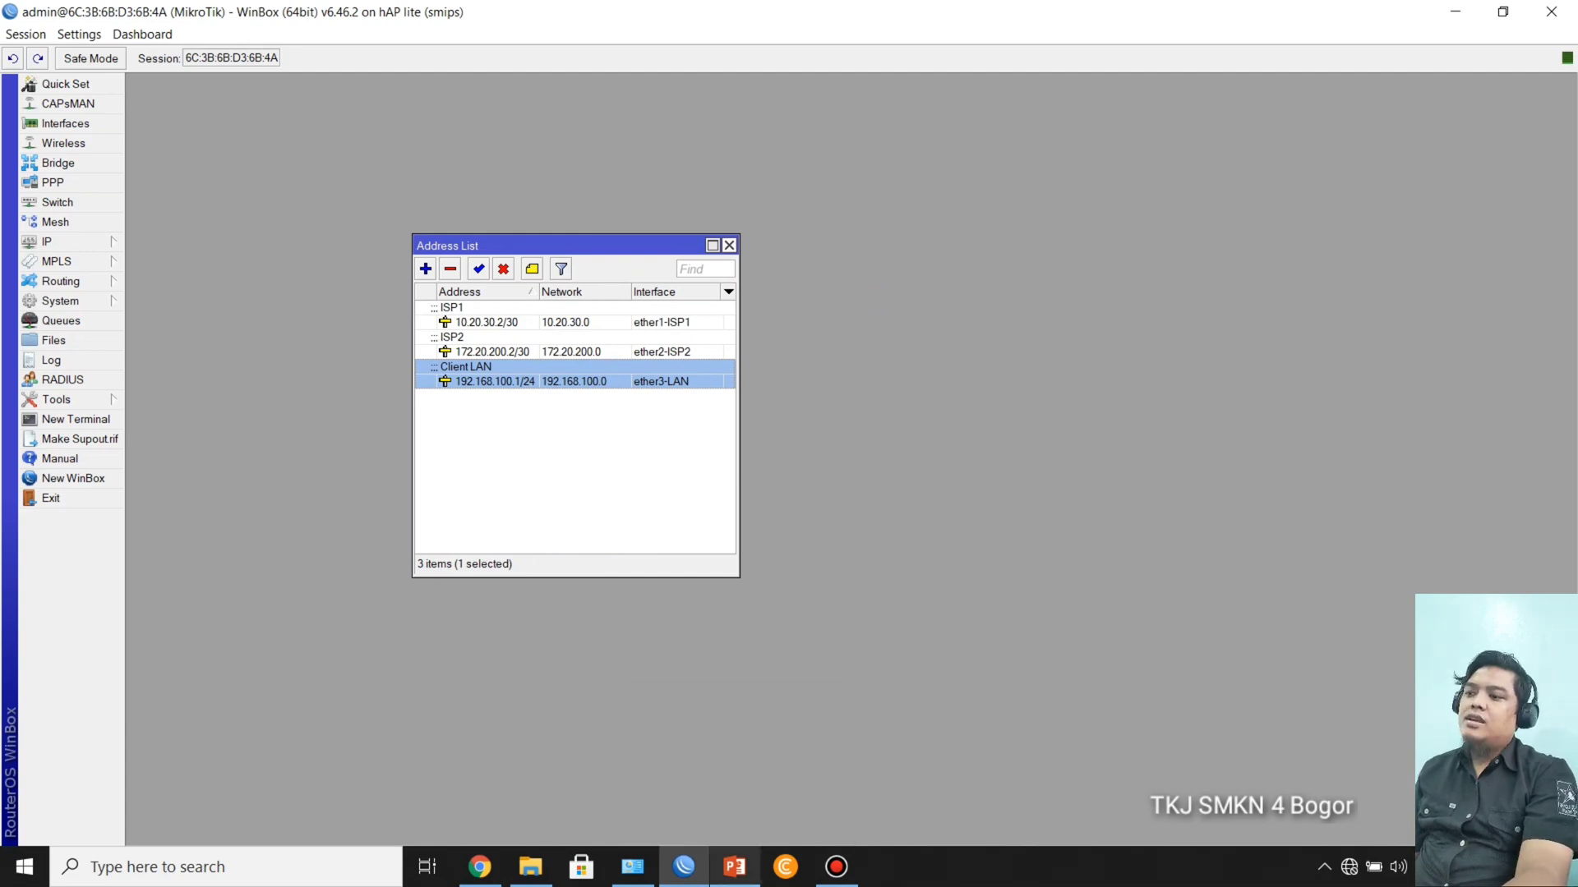
Step: Switch to the PowerPoint slide show, review the ECMP configuration process slide after the topology slide, and return to WinBox
{"action": "left_click", "coordinate": [735, 760]}
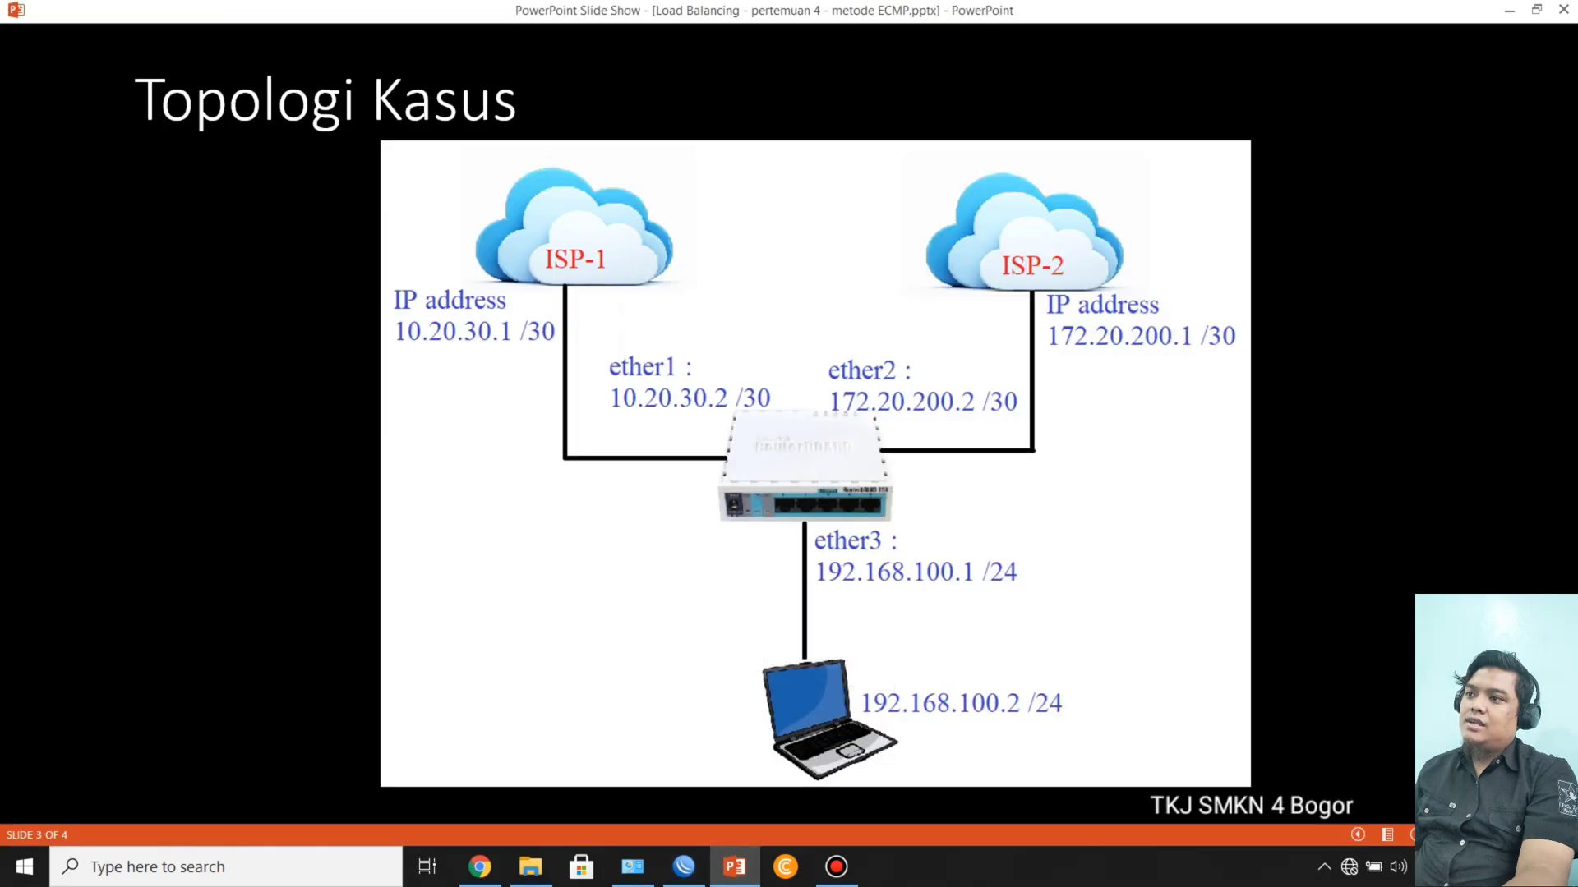
{"action": "key", "text": "Right"}
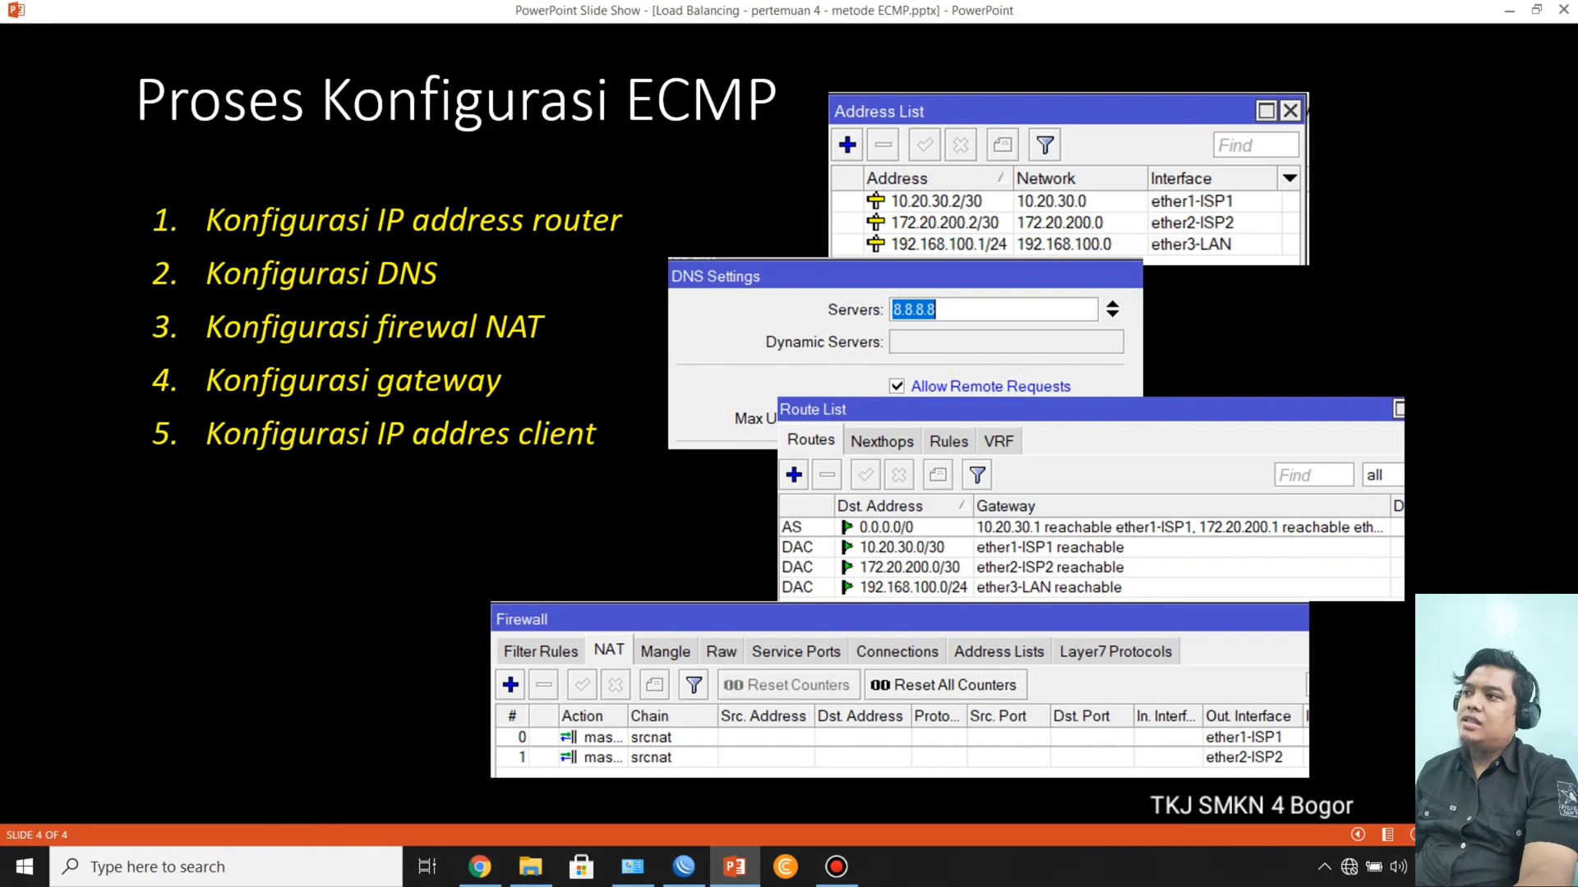
{"action": "key", "text": "alt+Tab"}
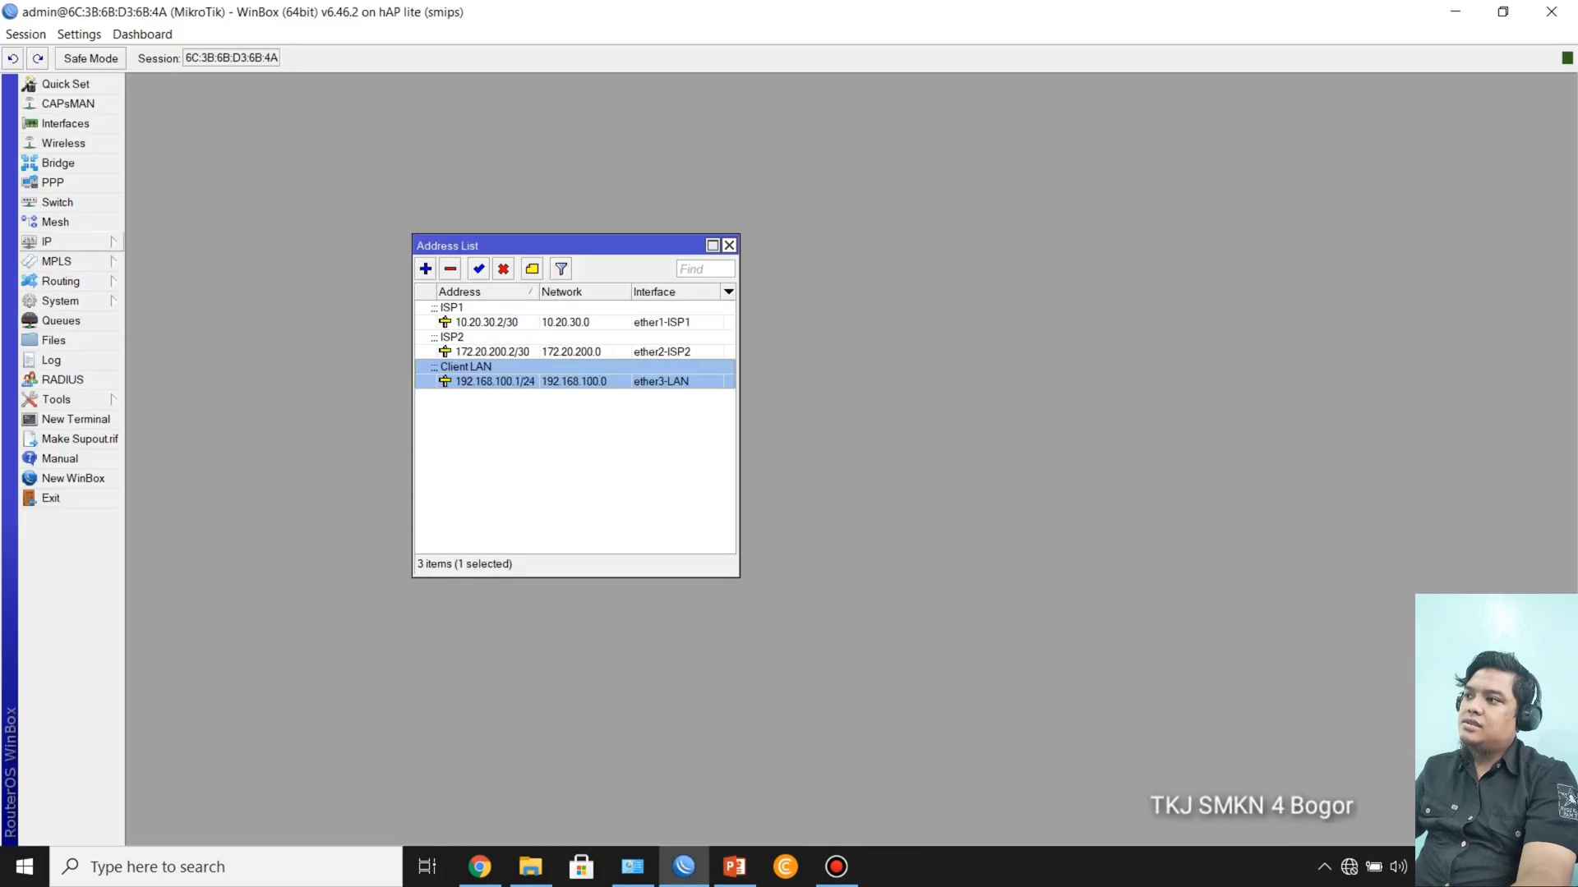
Step: Set the router's DNS server to 8.8.8.8 and allow remote requests
{"action": "left_click", "coordinate": [66, 241]}
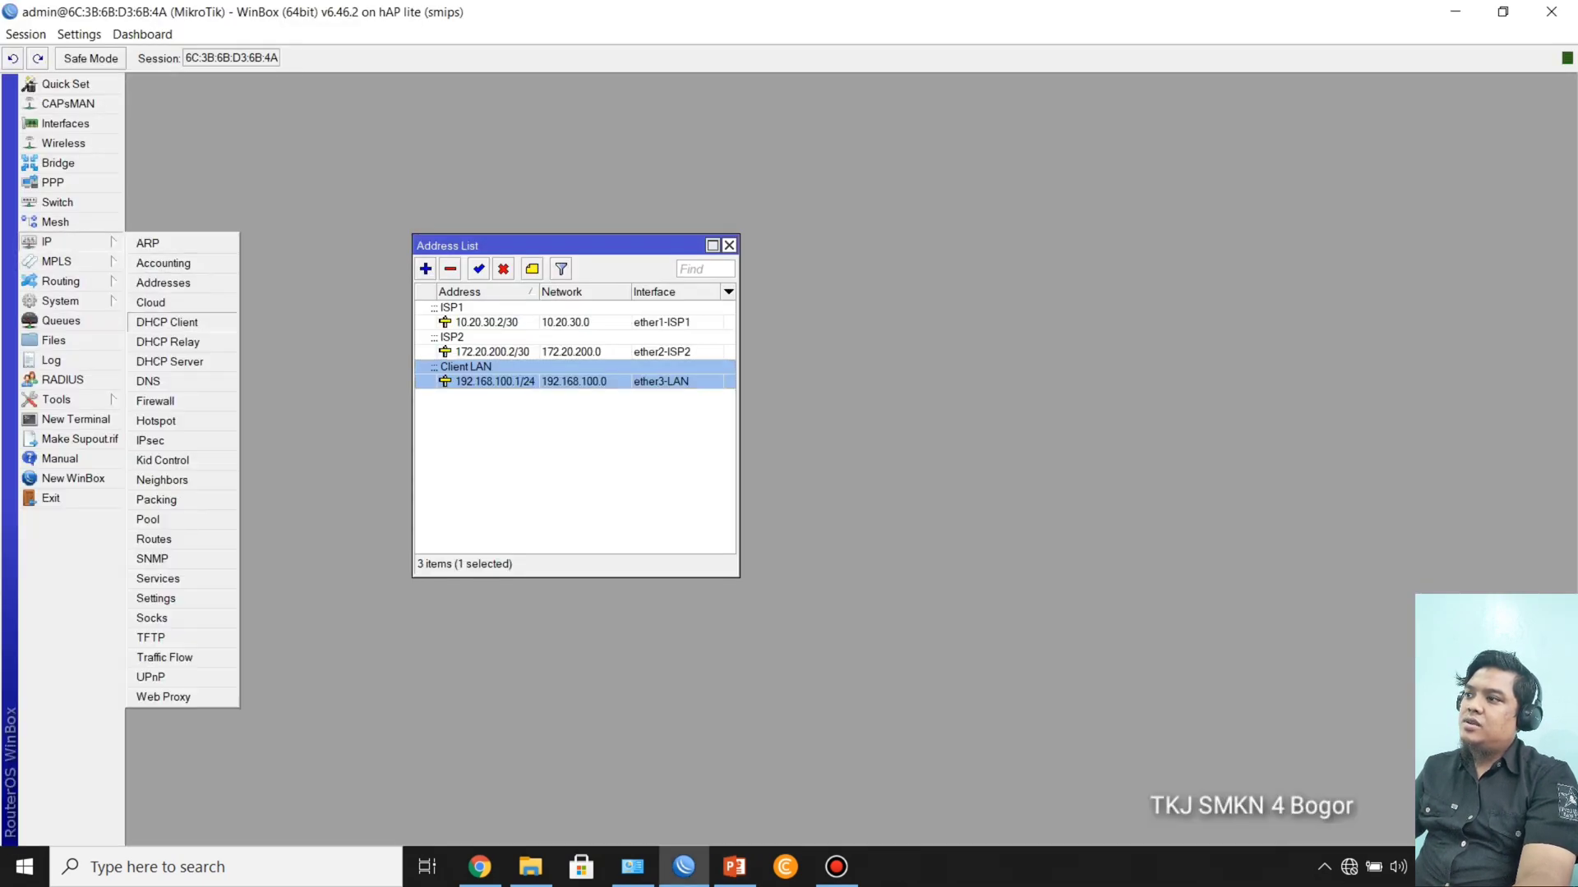
{"action": "left_click", "coordinate": [149, 381]}
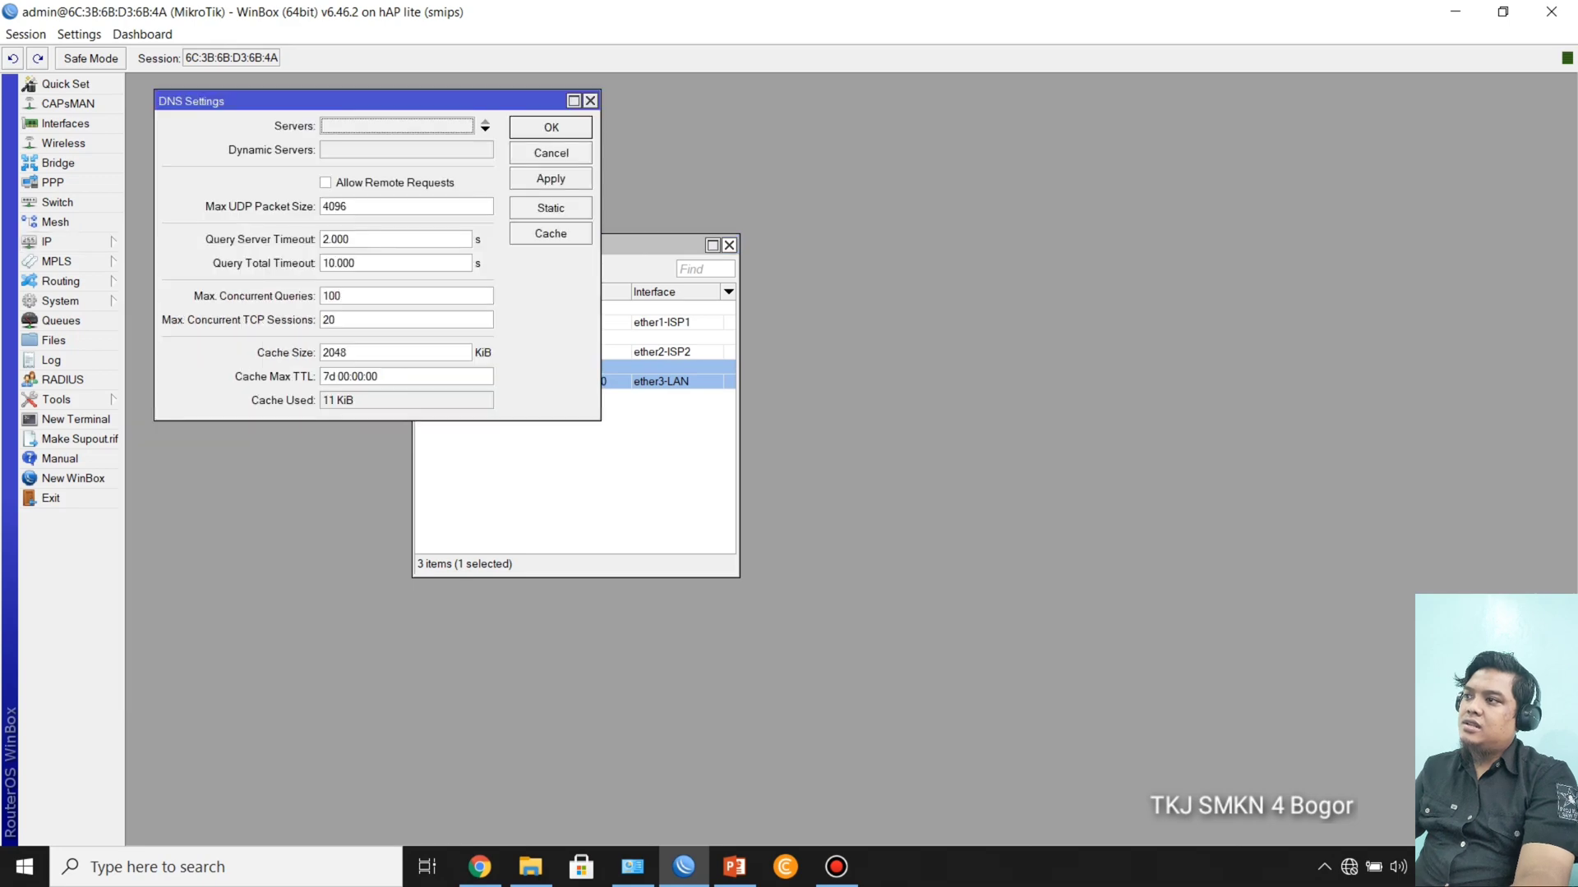
{"action": "left_click_drag", "start_coordinate": [328, 101], "coordinate": [681, 259]}
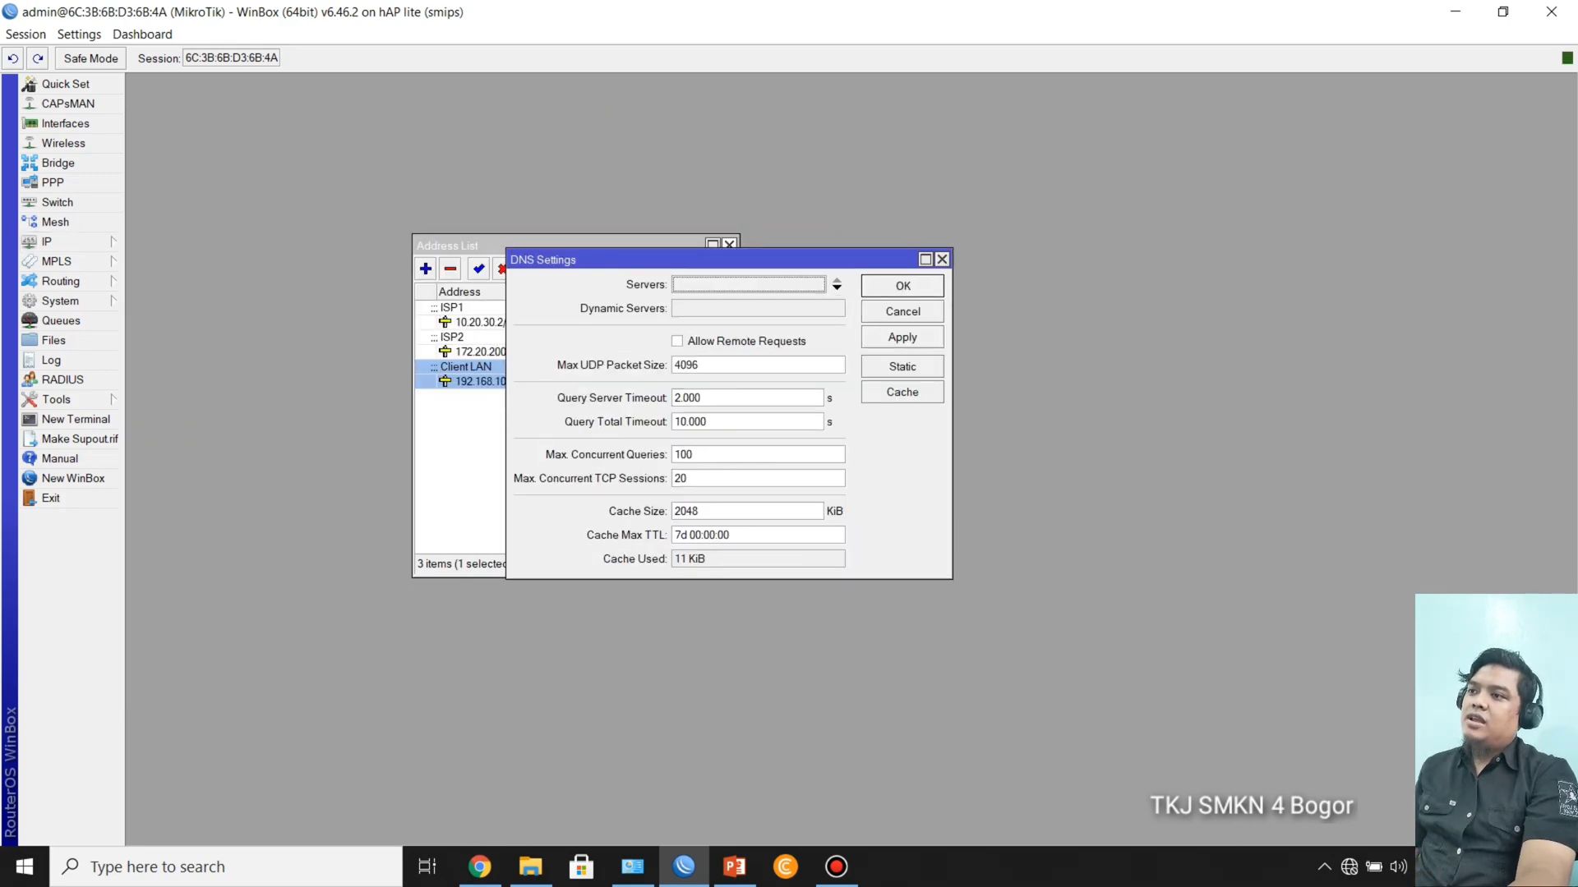
{"action": "left_click_drag", "start_coordinate": [681, 259], "coordinate": [698, 271]}
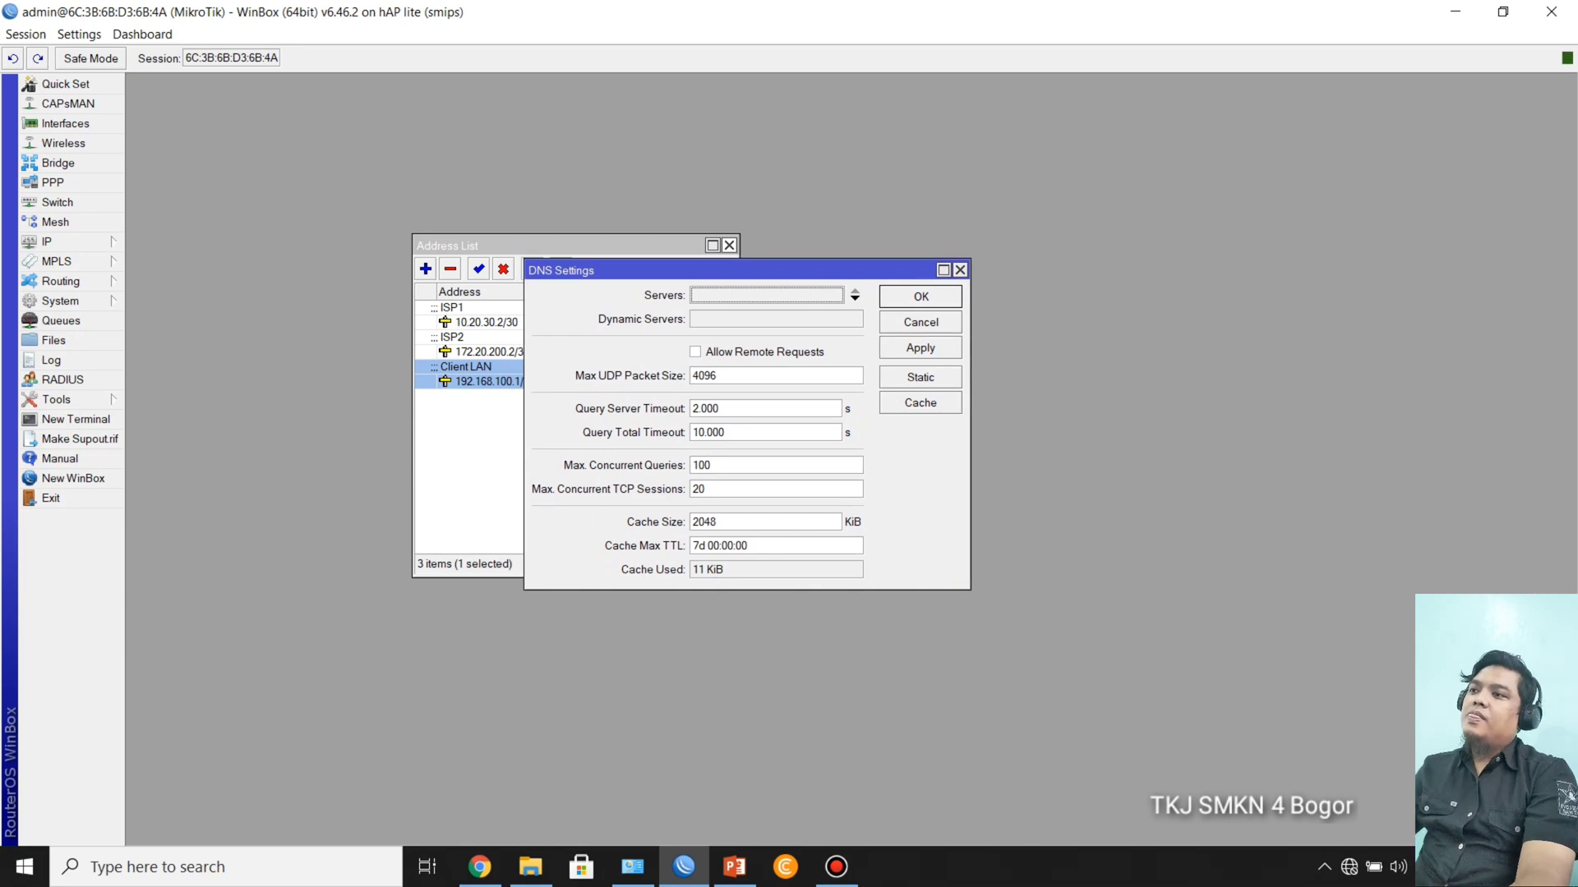
{"action": "left_click", "coordinate": [766, 295]}
{"action": "type", "text": "8.8.8.8"}
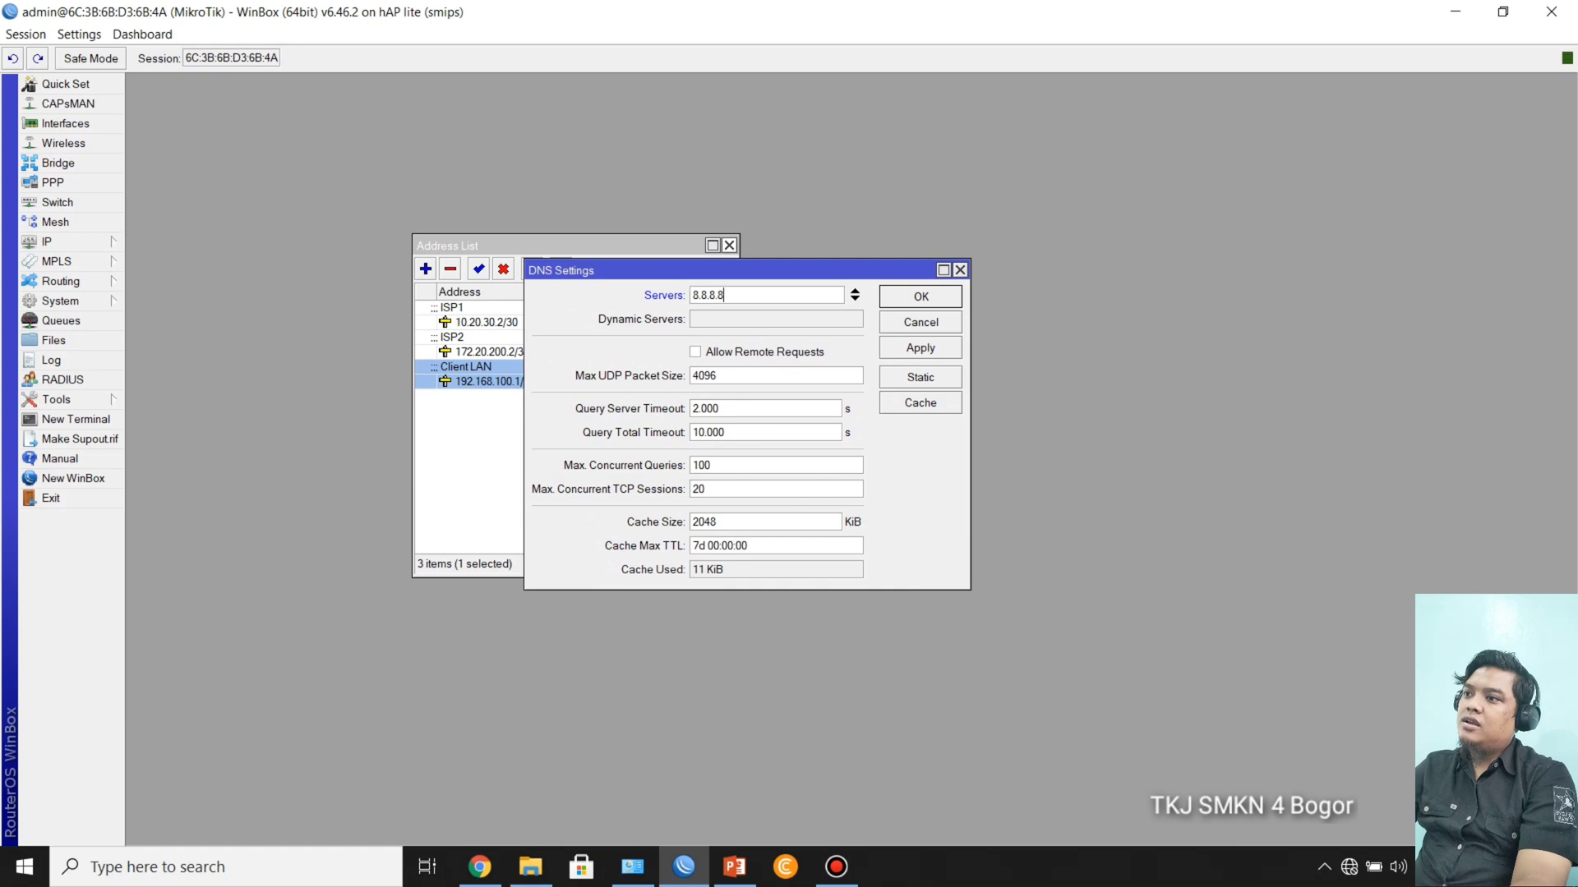
{"action": "left_click", "coordinate": [695, 351]}
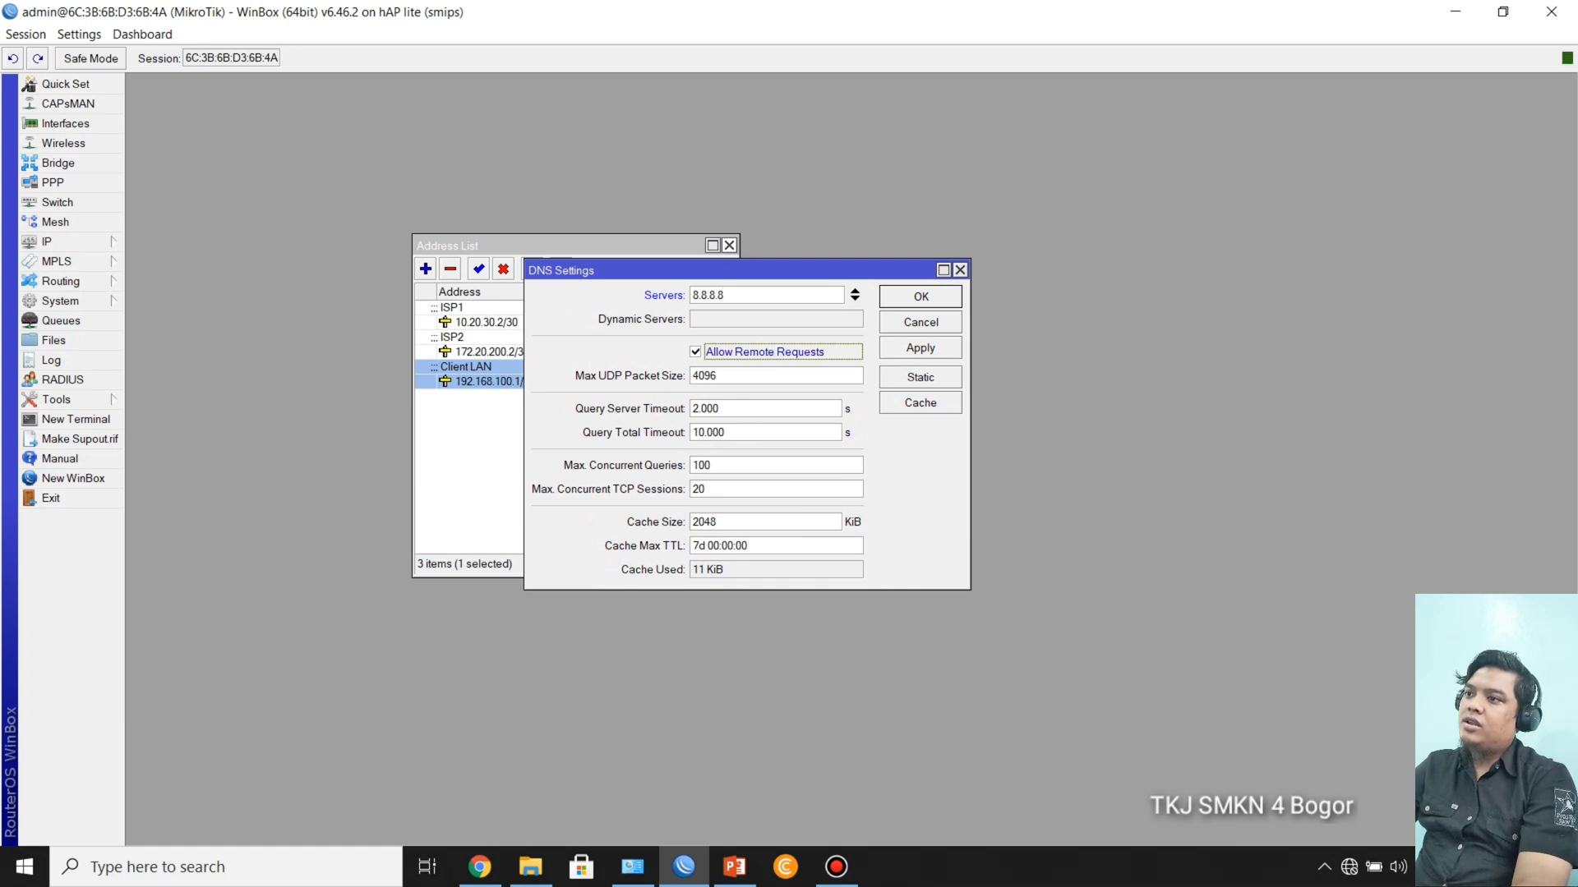
{"action": "left_click", "coordinate": [920, 297]}
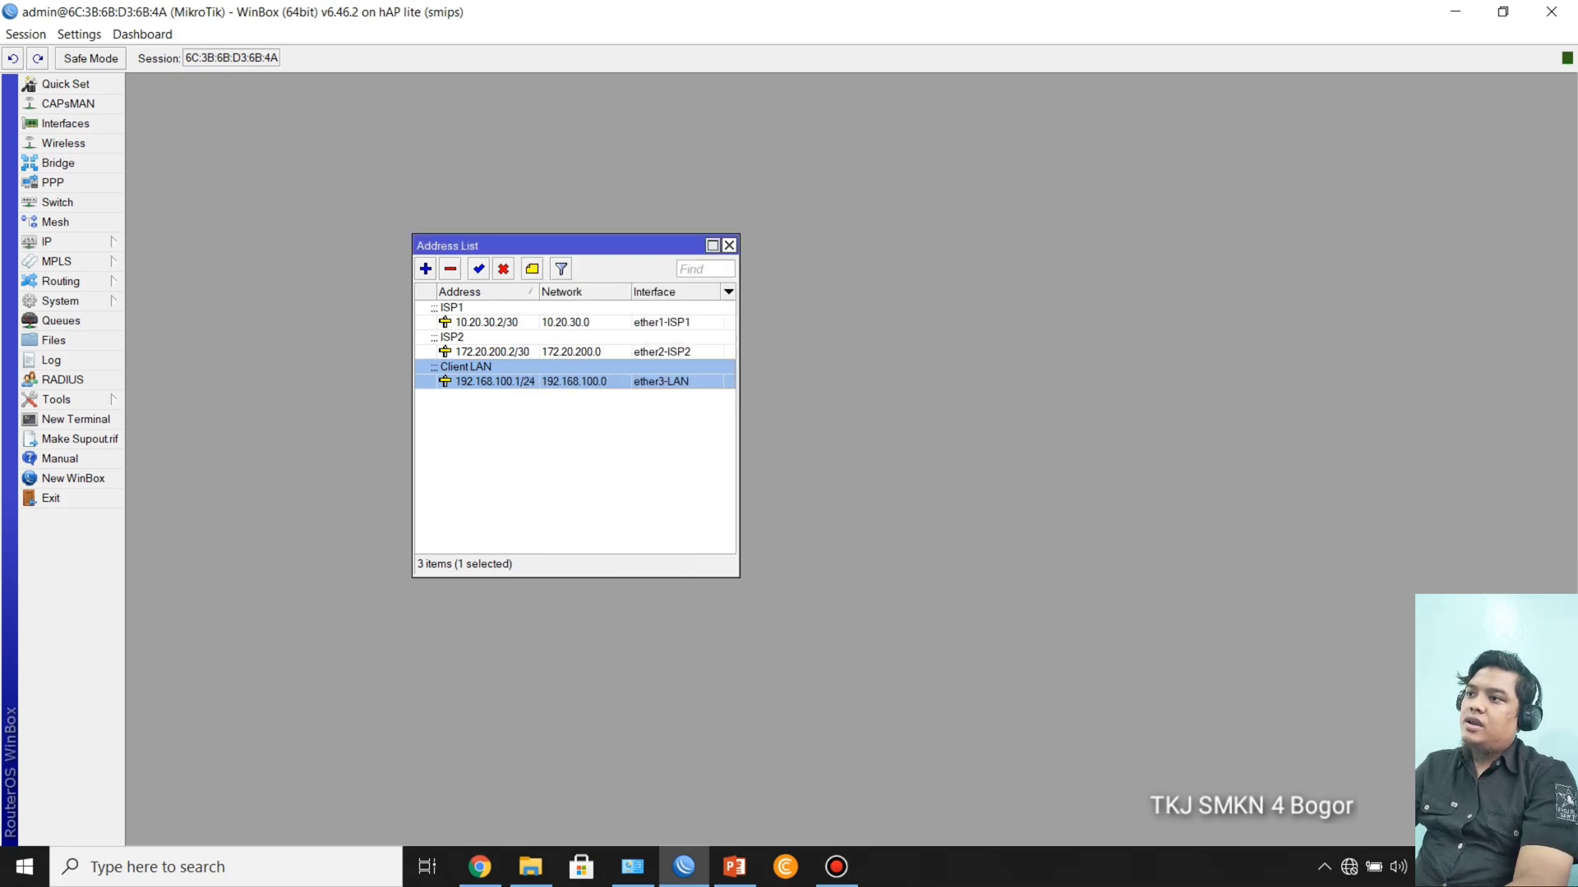
Step: Switch to the PowerPoint slide show to check the ECMP configuration steps, and return to WinBox
{"action": "mouse_move", "coordinate": [480, 868]}
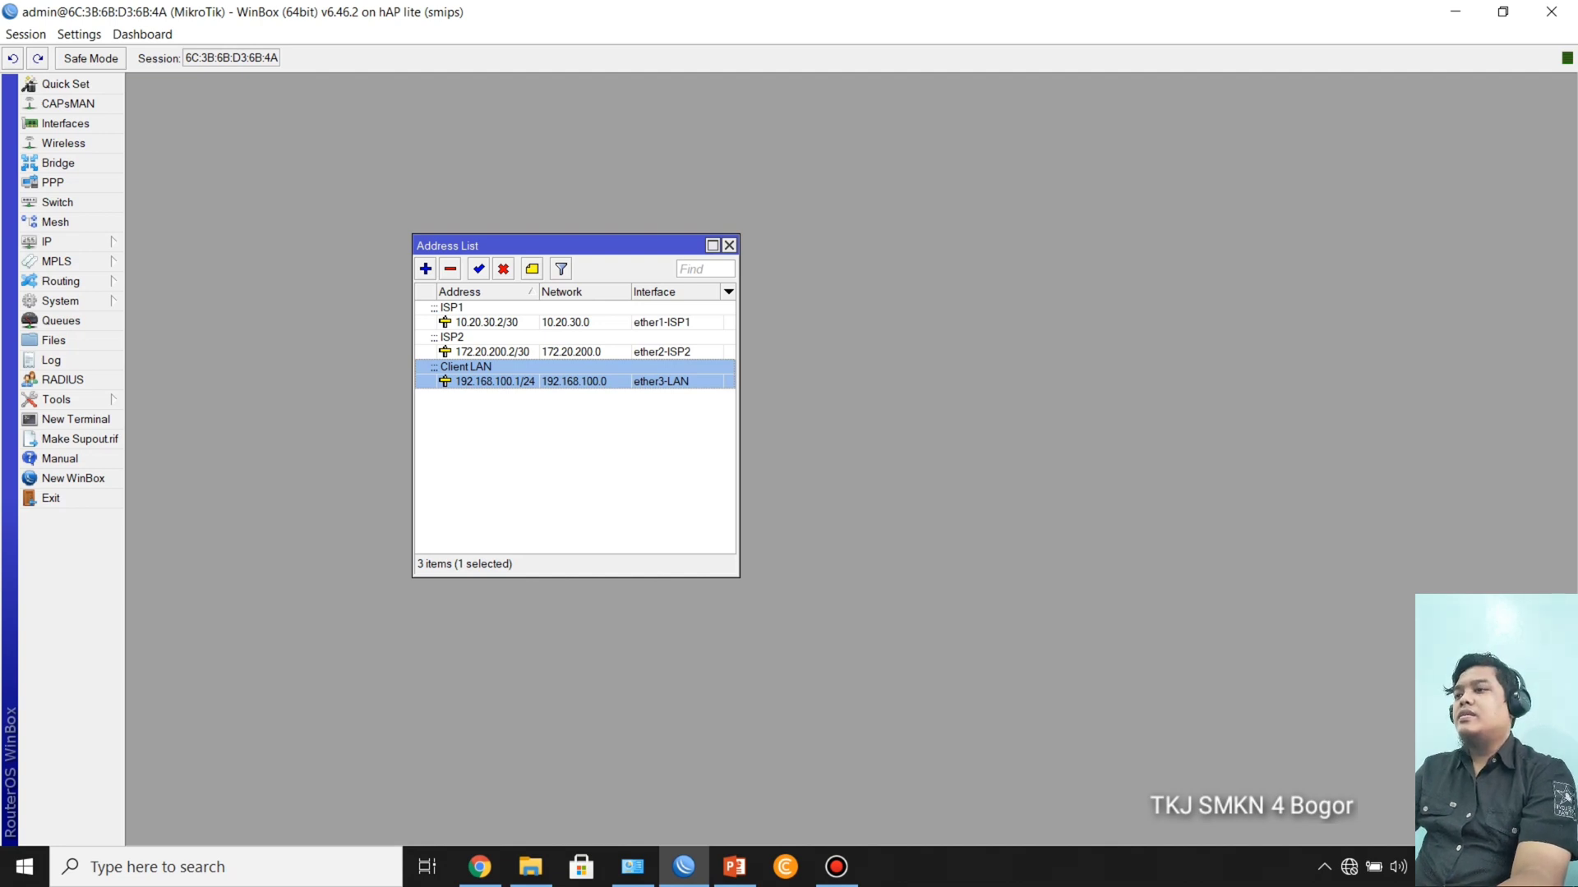
{"action": "left_click_drag", "start_coordinate": [567, 246], "coordinate": [648, 265]}
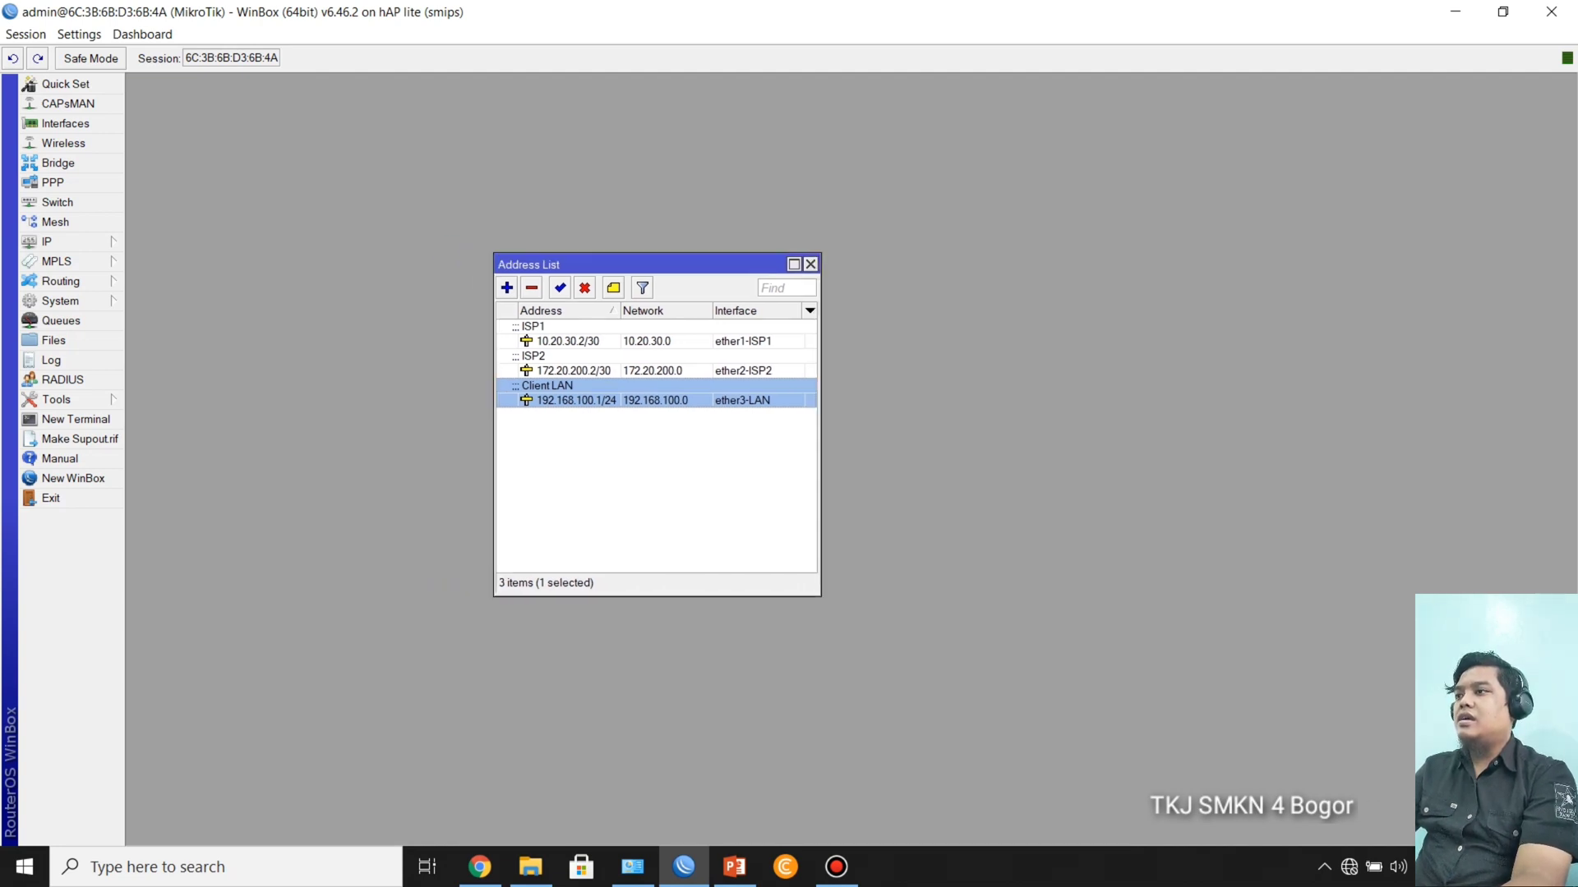
{"action": "mouse_move", "coordinate": [734, 867]}
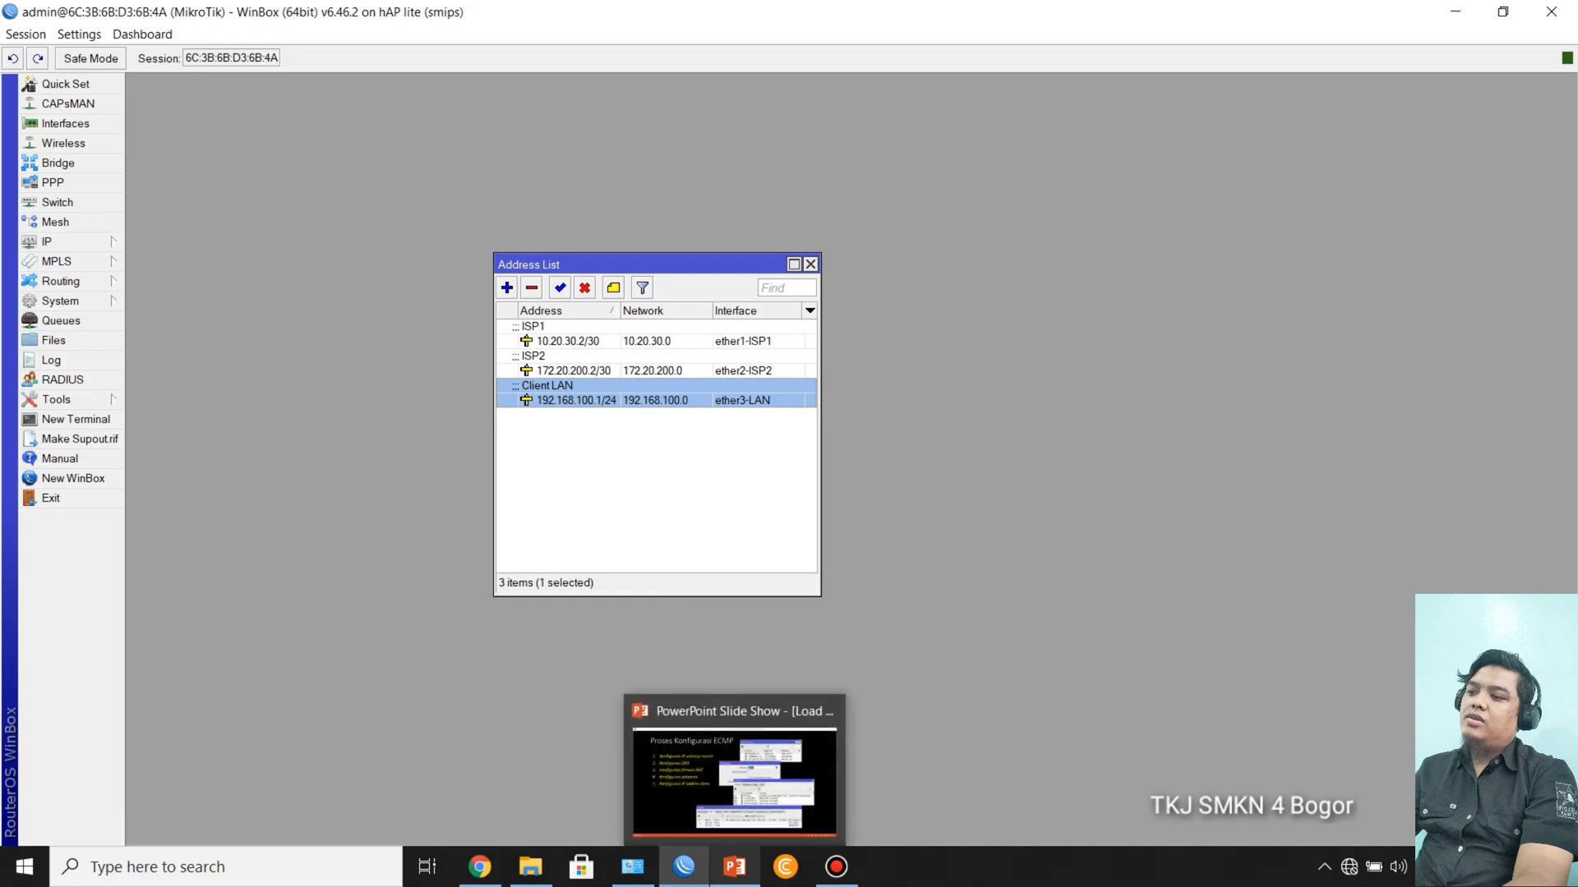
{"action": "left_click", "coordinate": [734, 781]}
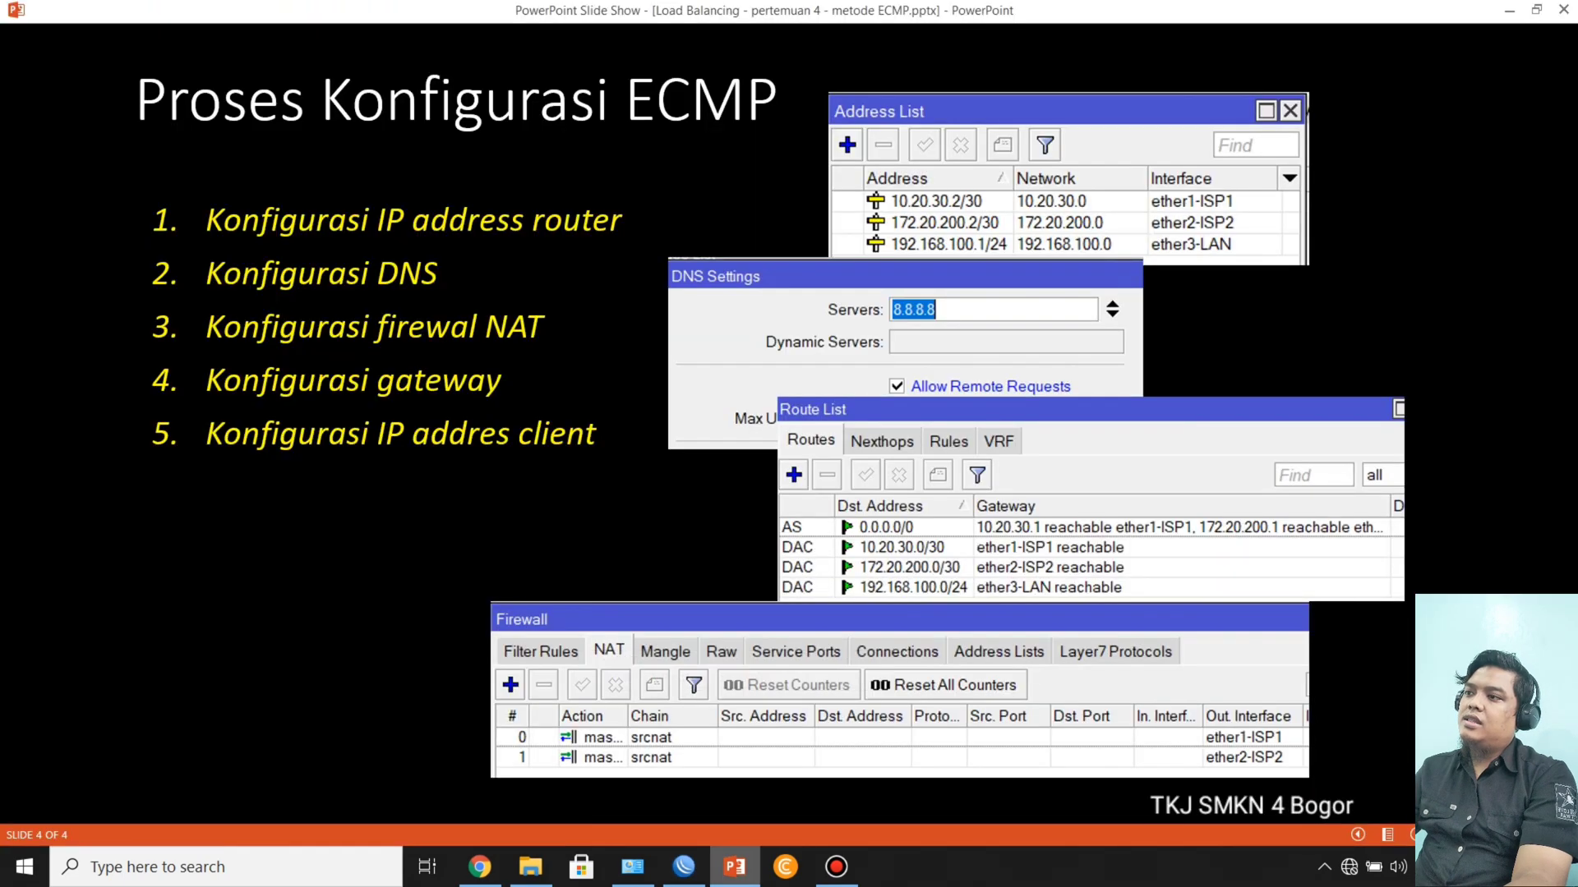
{"action": "key", "text": "alt+Tab"}
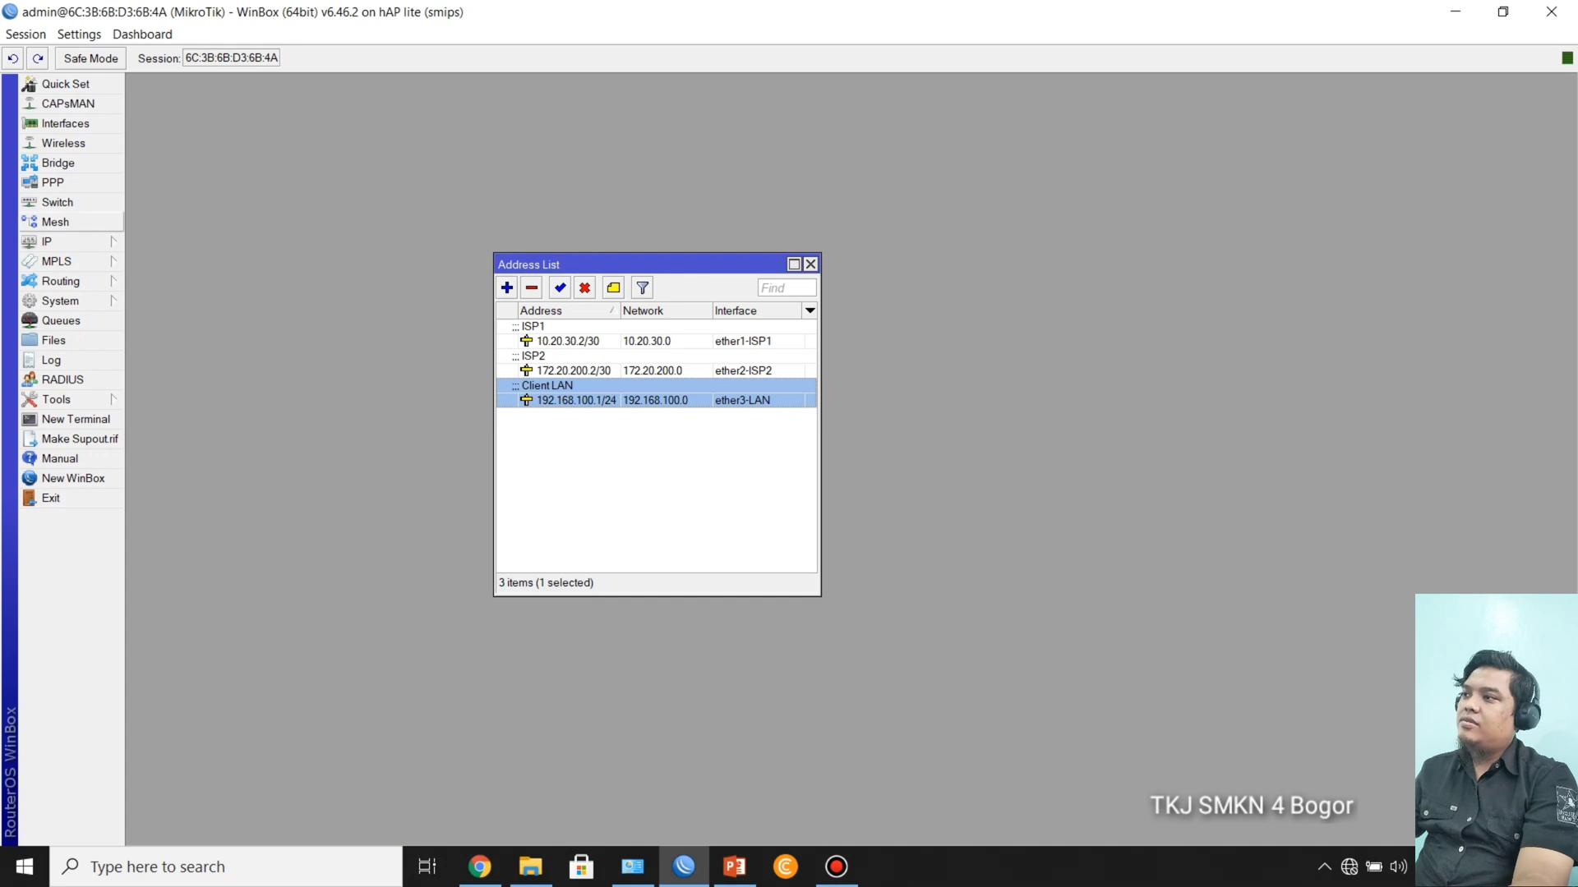
Step: Close the address list and open the firewall's NAT rules
{"action": "left_click", "coordinate": [49, 242]}
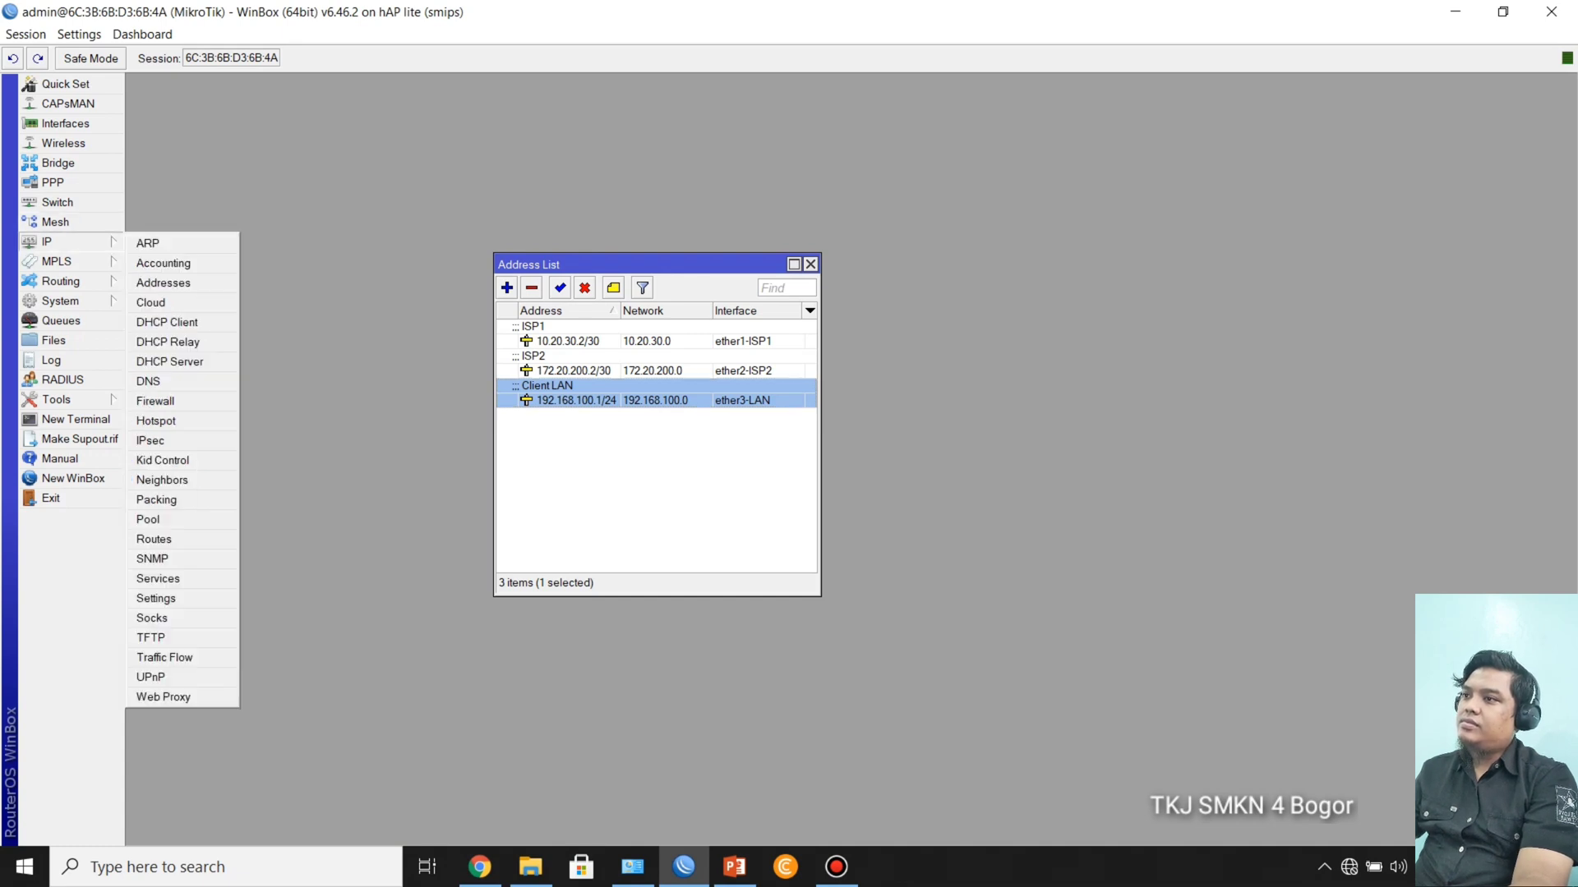
{"action": "left_click", "coordinate": [810, 265]}
{"action": "left_click", "coordinate": [49, 241]}
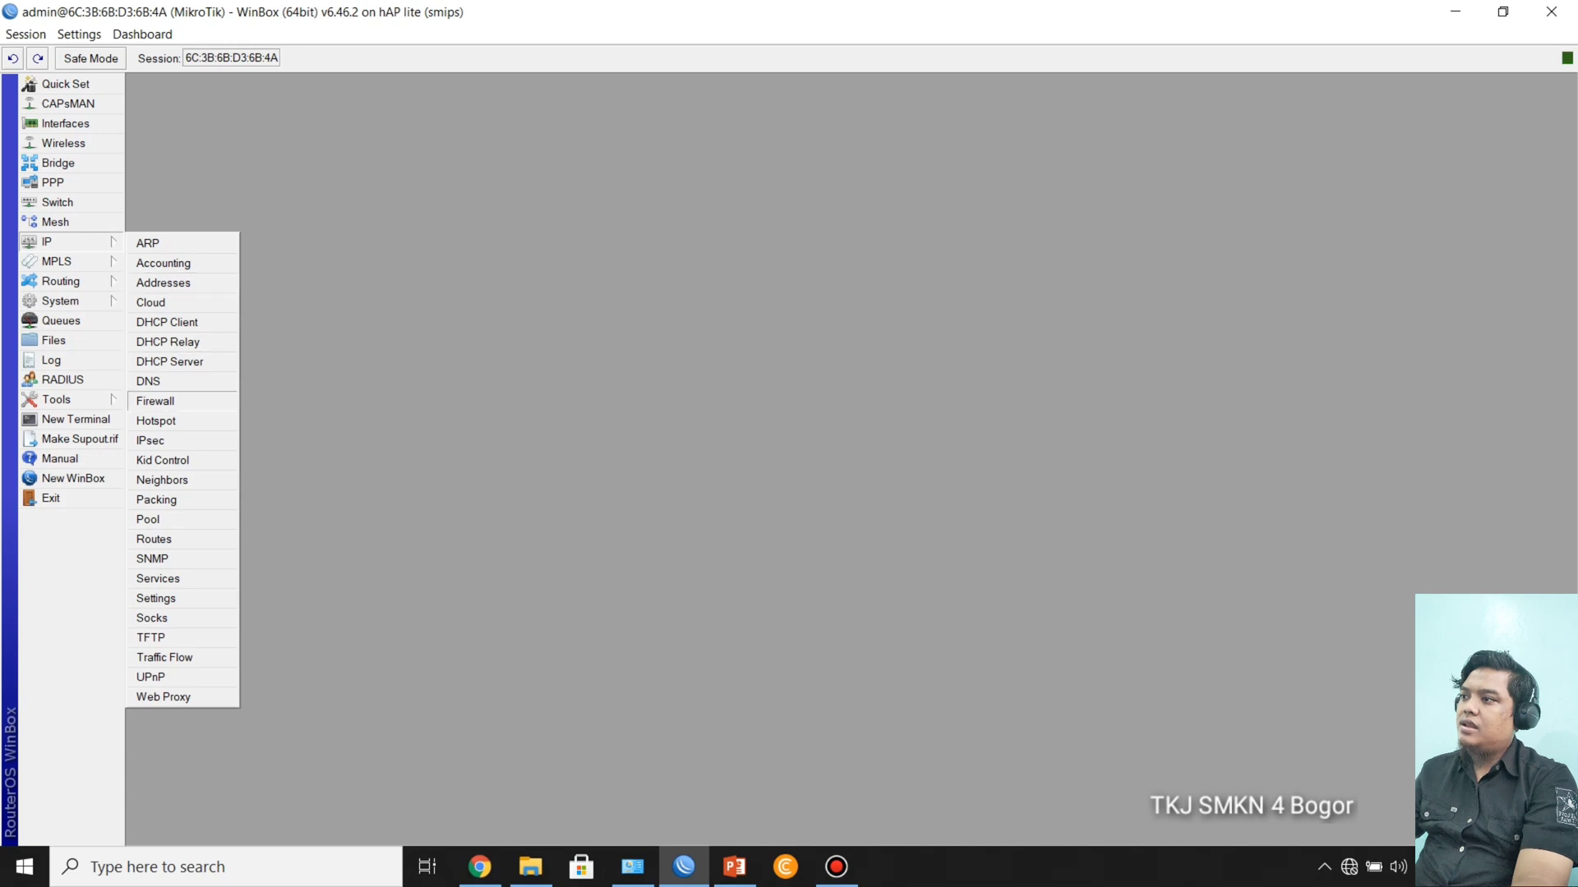
{"action": "left_click", "coordinate": [156, 401]}
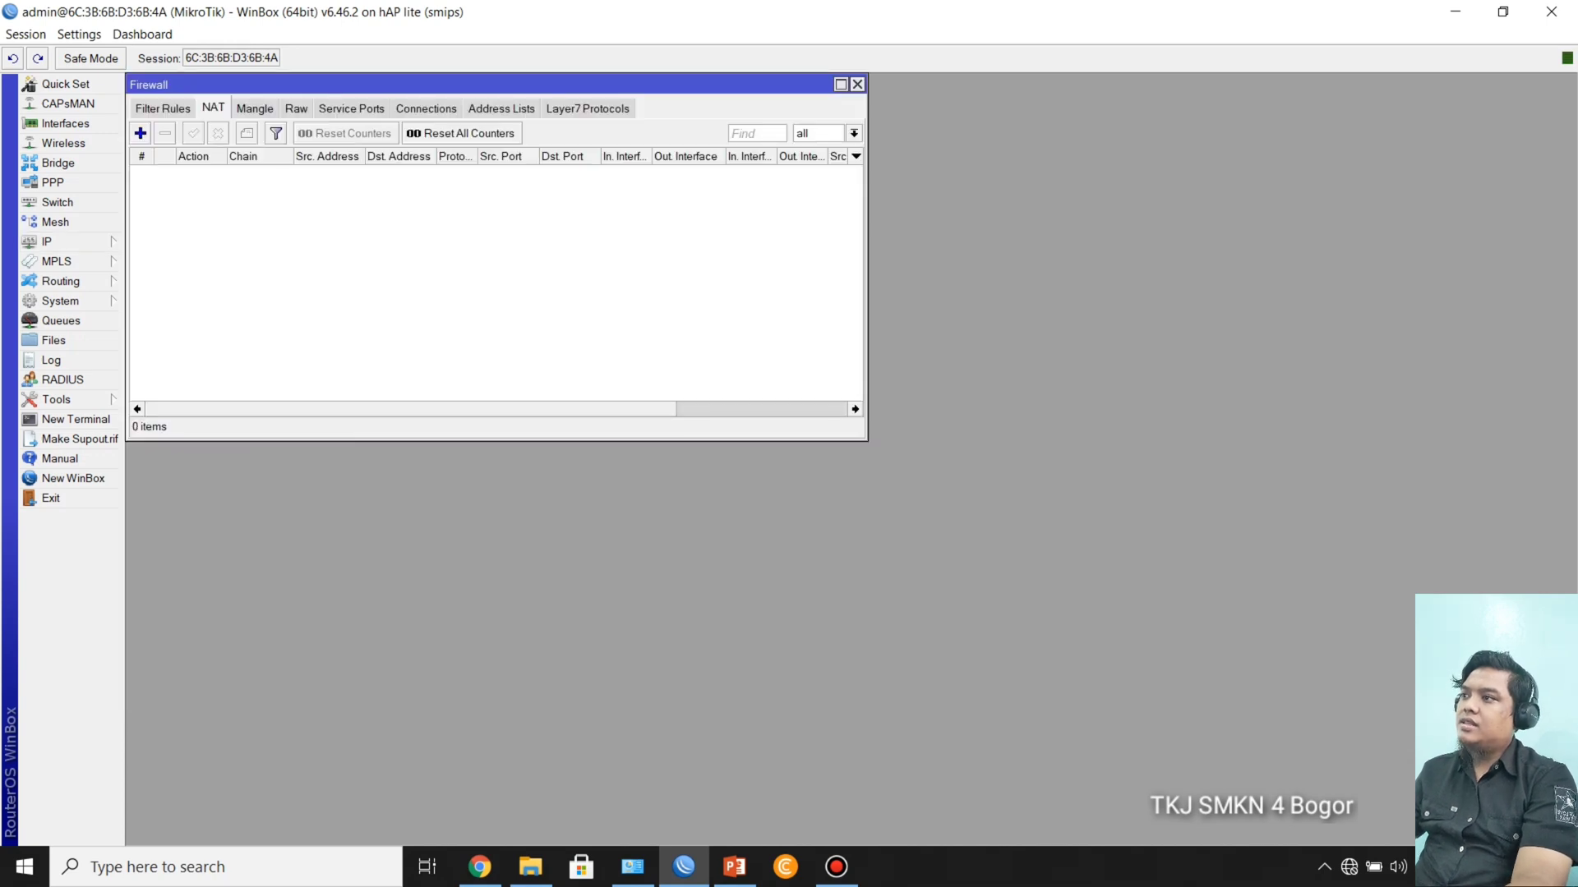
Step: Start a new NAT rule with the srcnat chain and ether1-ISP1 as the outgoing interface
{"action": "left_click", "coordinate": [141, 133]}
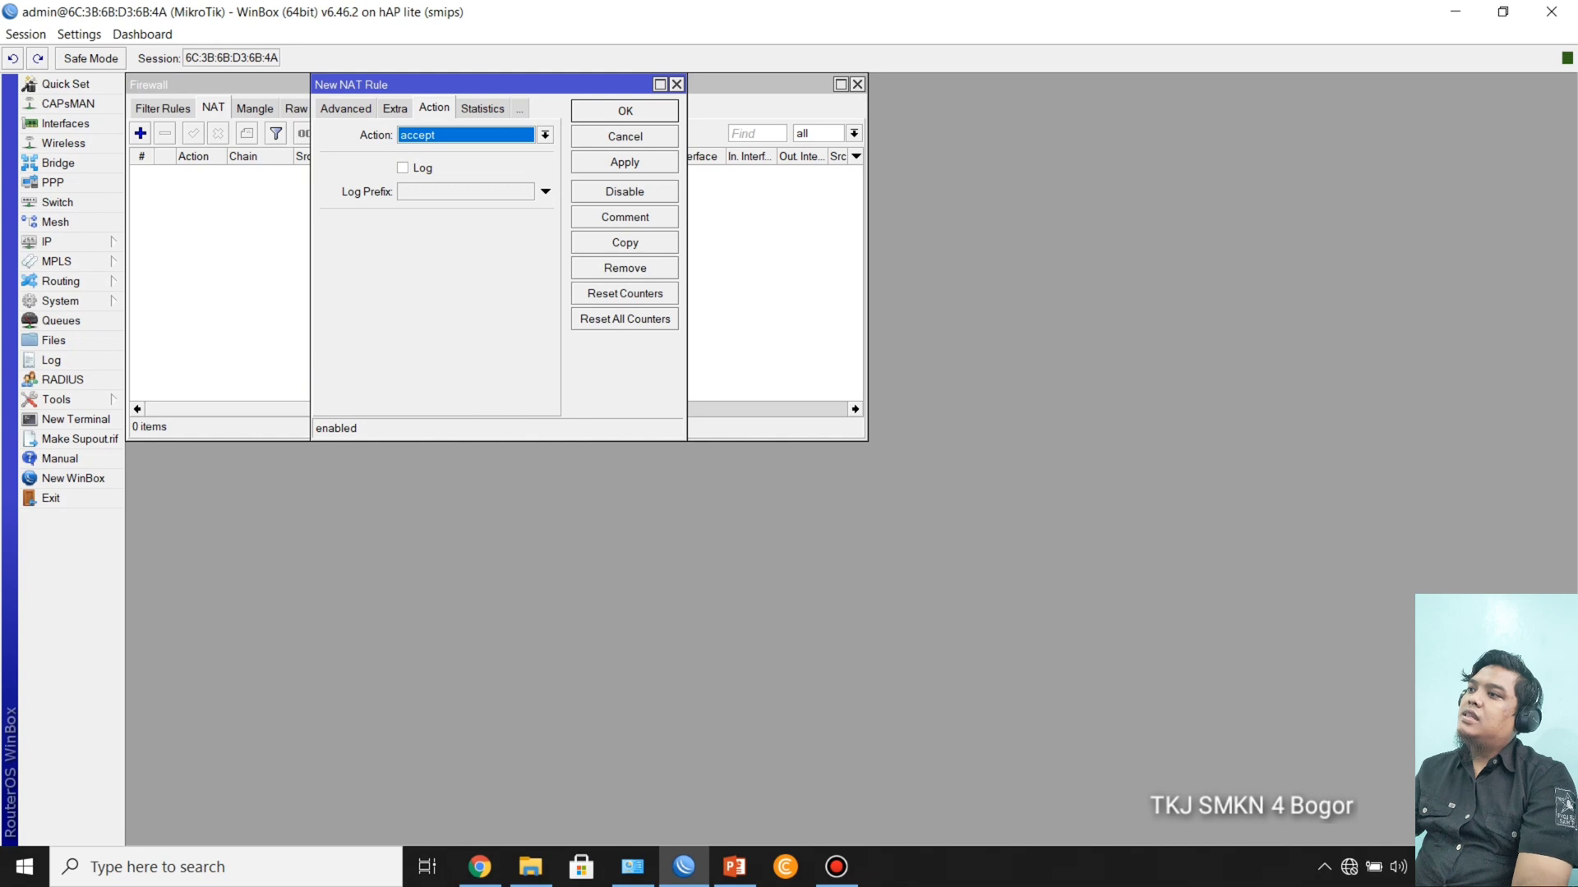
{"action": "left_click_drag", "start_coordinate": [476, 85], "coordinate": [702, 210]}
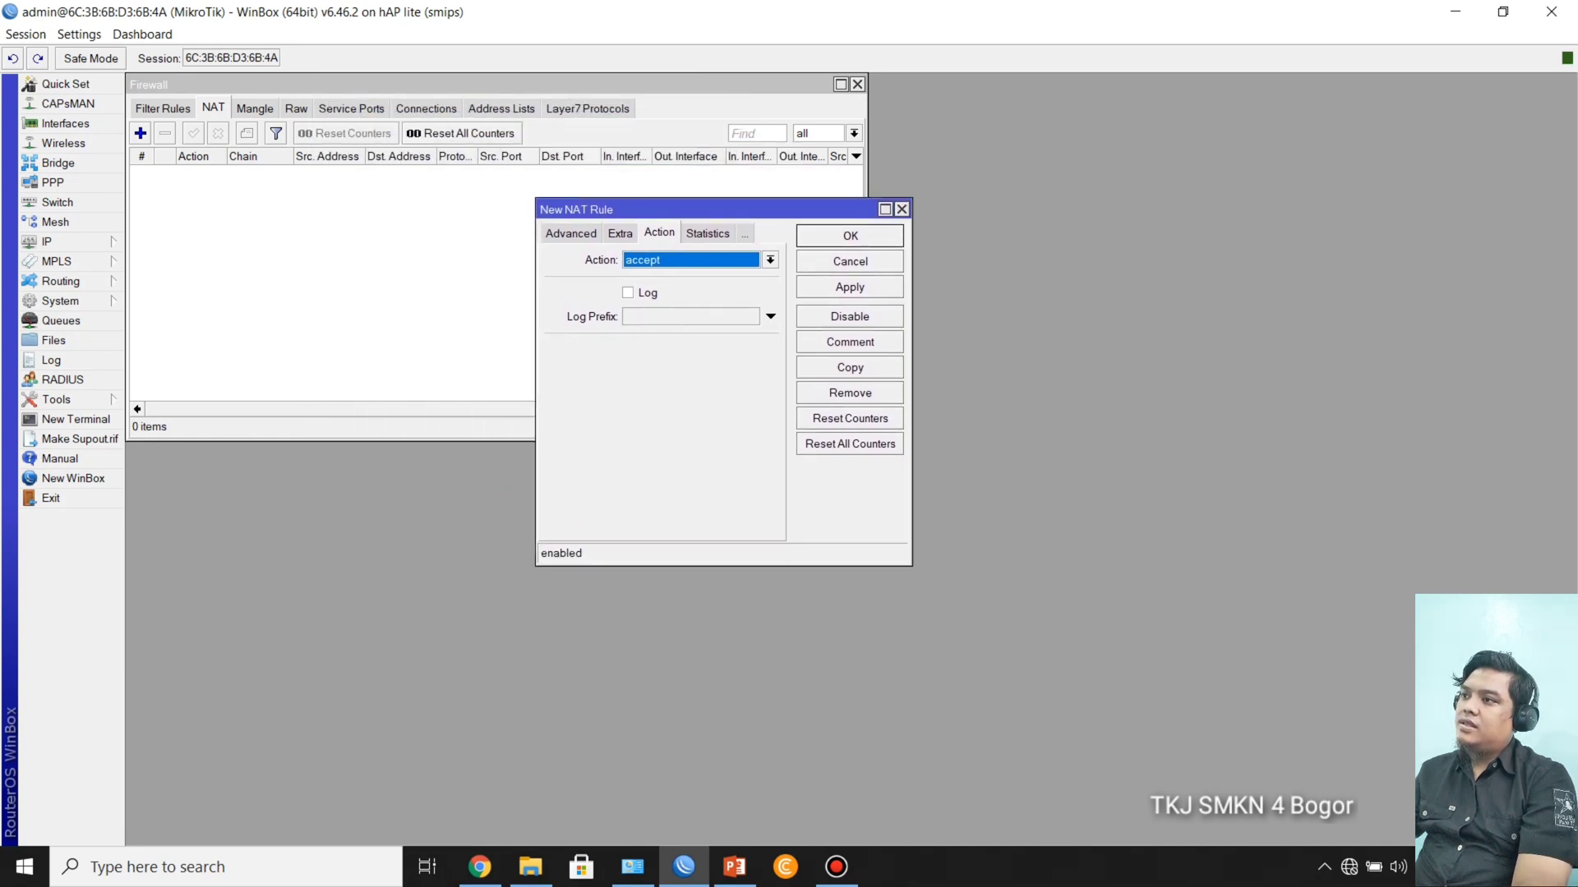
{"action": "left_click", "coordinate": [571, 234]}
{"action": "left_click", "coordinate": [567, 233]}
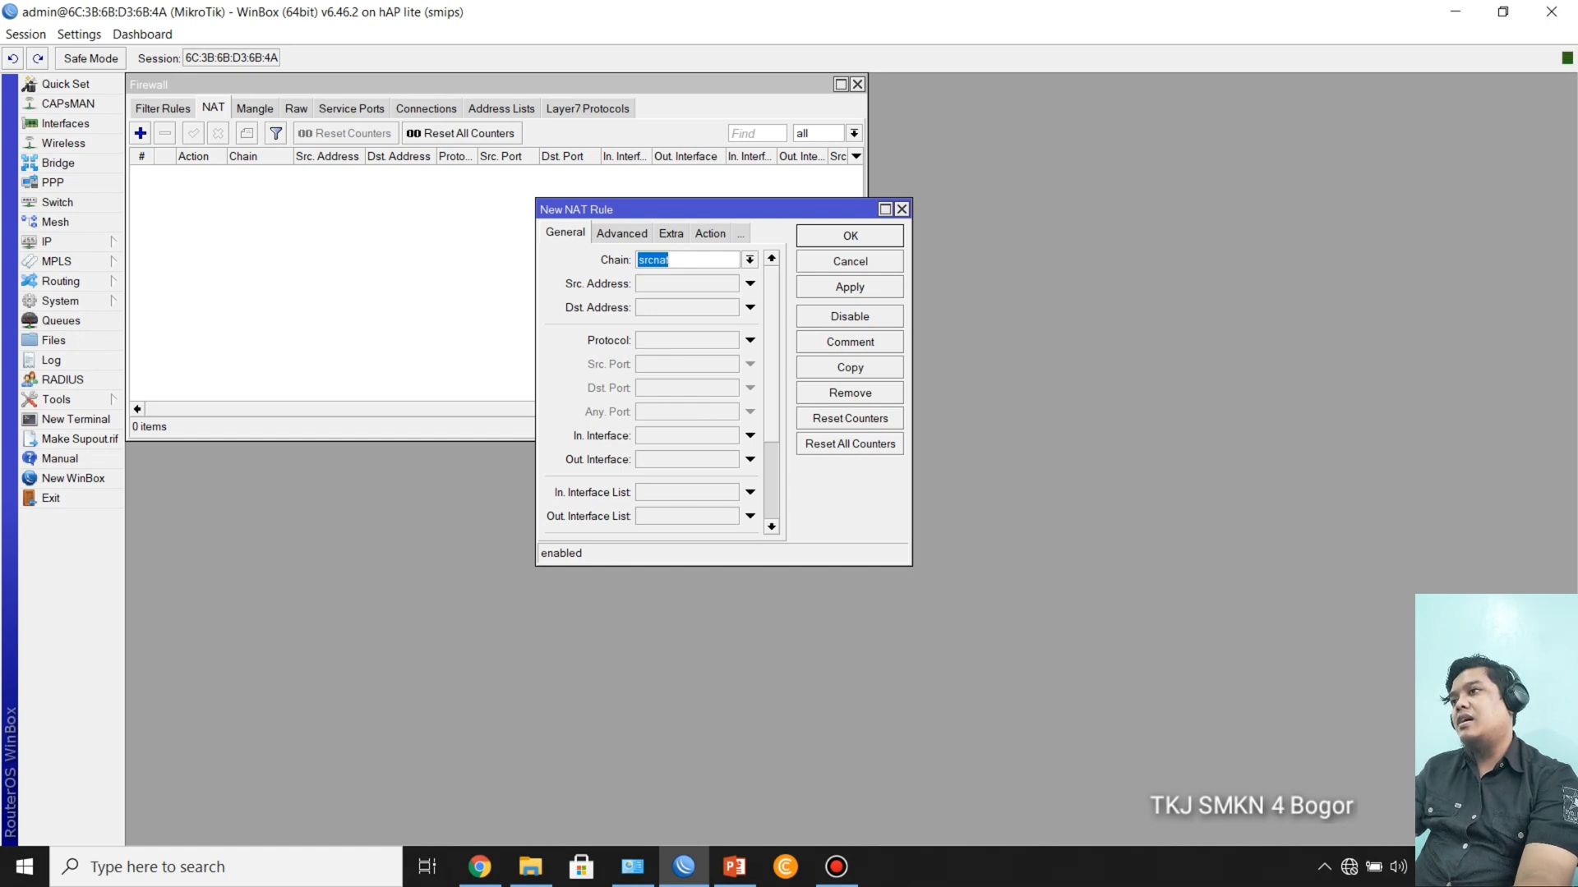
{"action": "left_click_drag", "start_coordinate": [723, 198], "coordinate": [723, 182]}
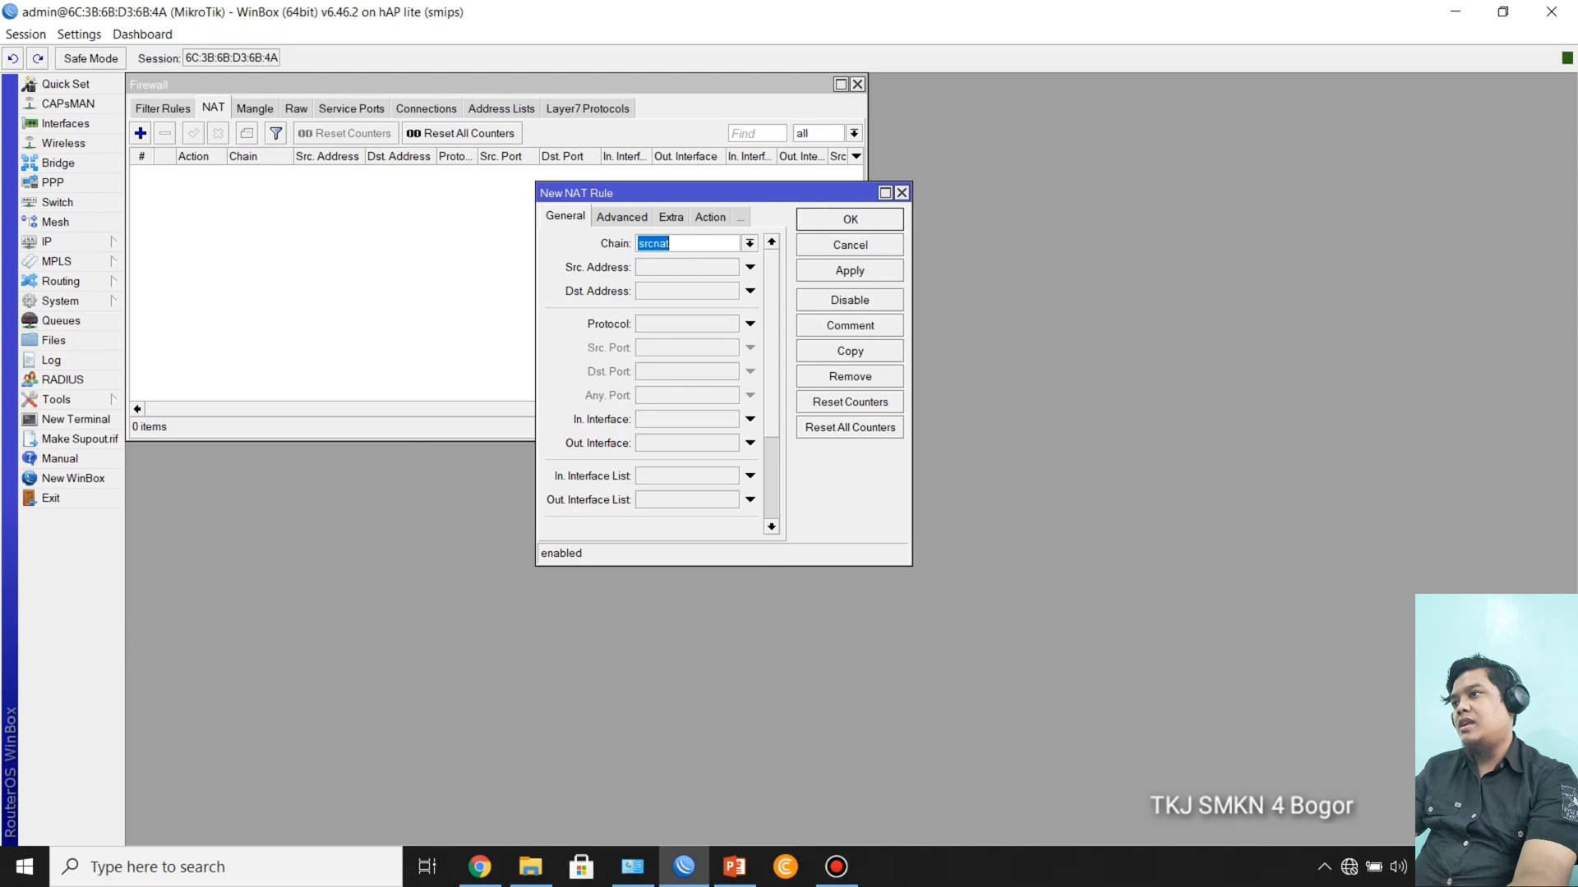
{"action": "left_click", "coordinate": [675, 243]}
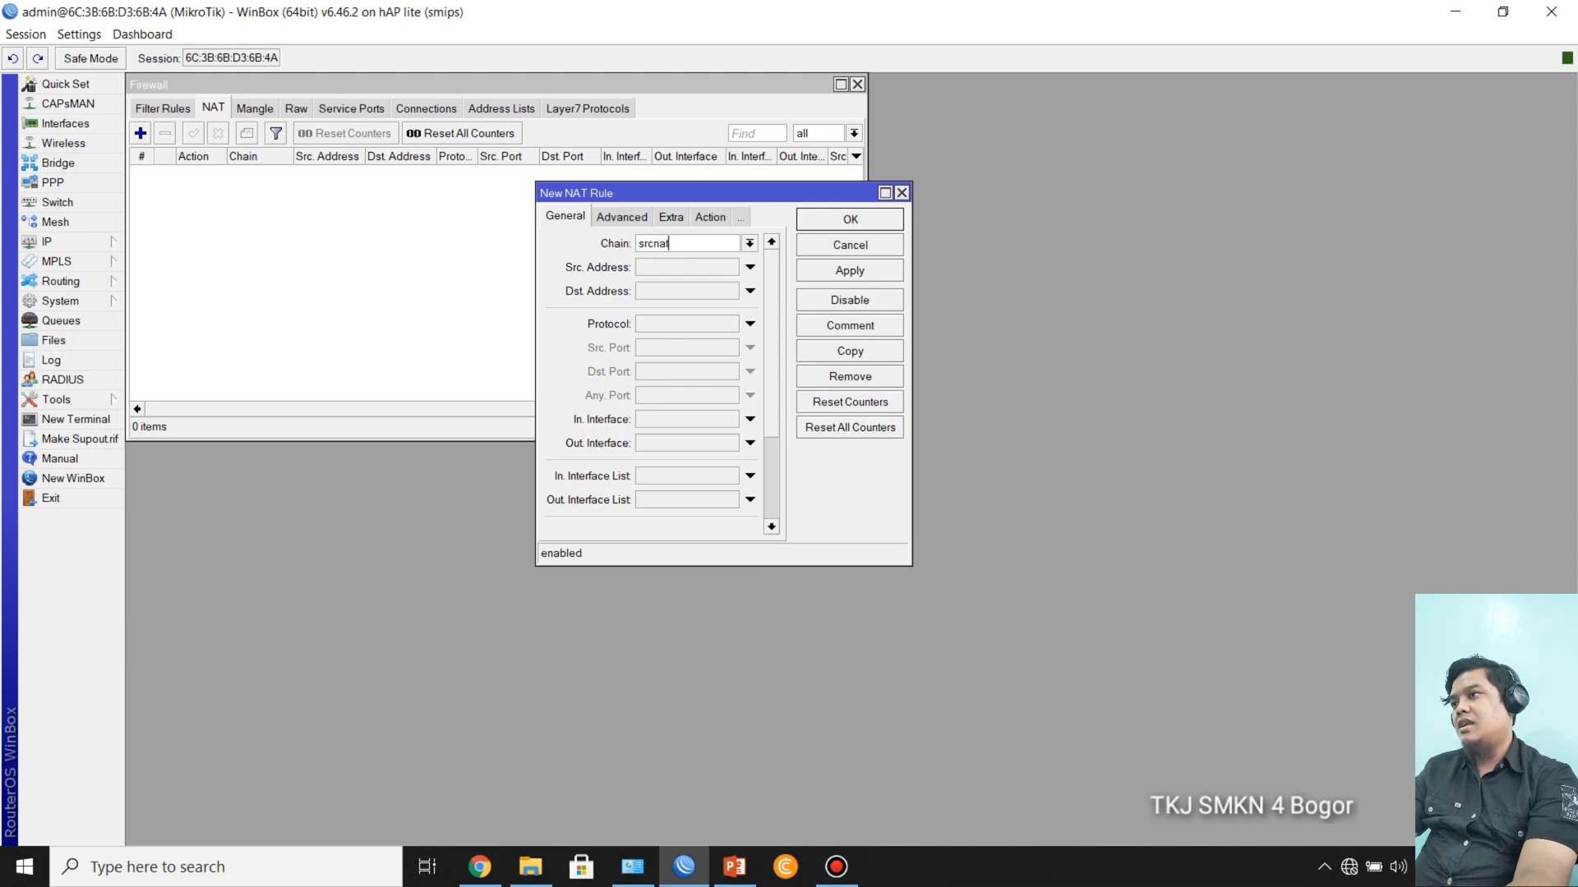
{"action": "left_click", "coordinate": [749, 443]}
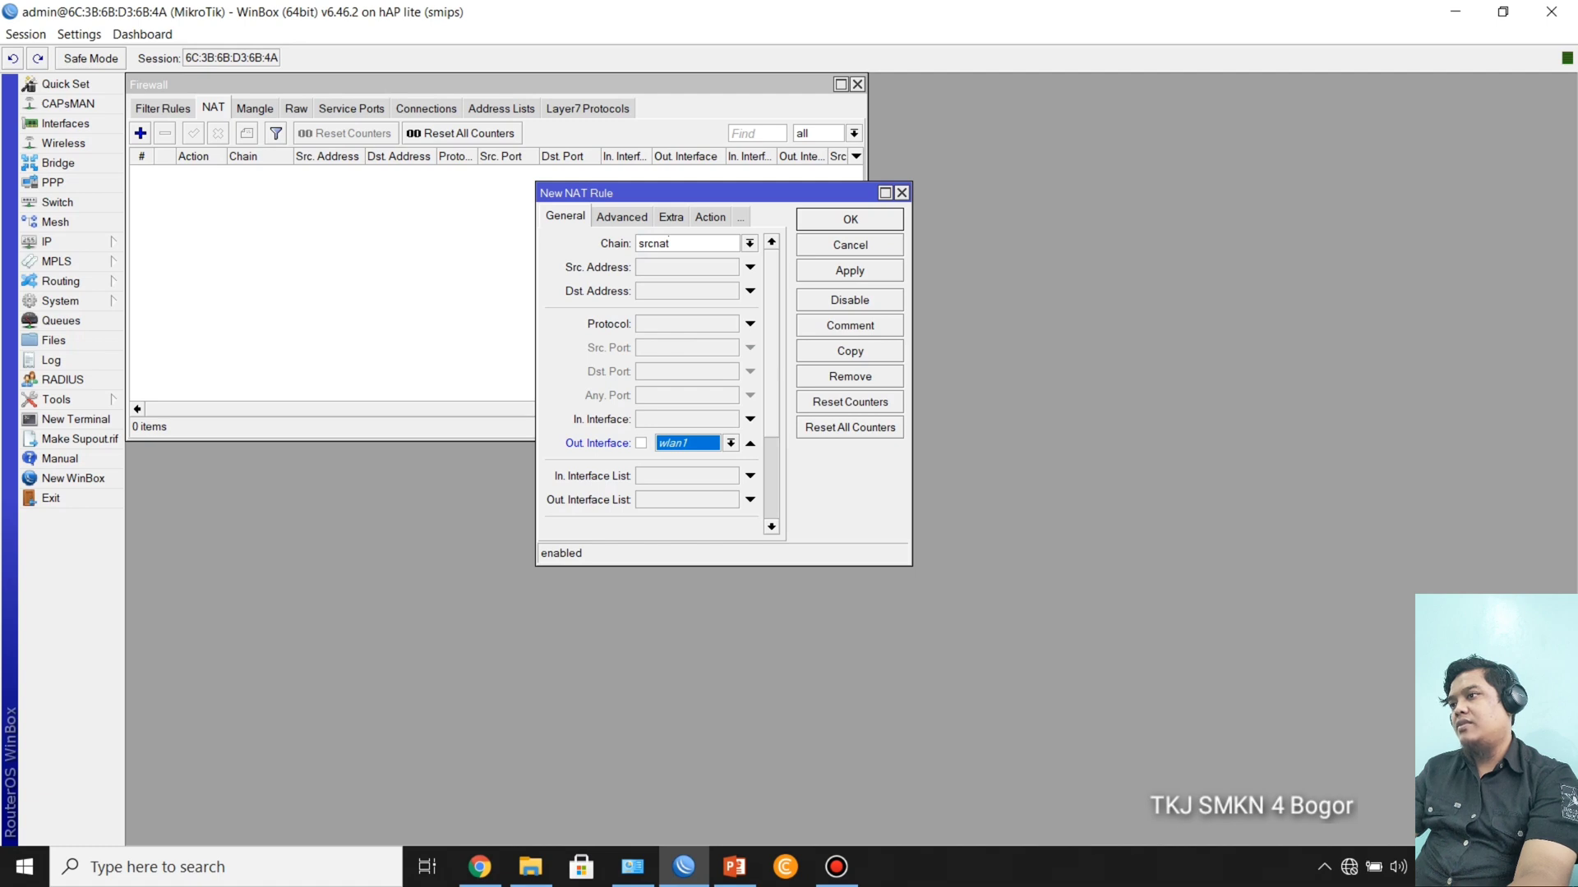
{"action": "left_click", "coordinate": [730, 443]}
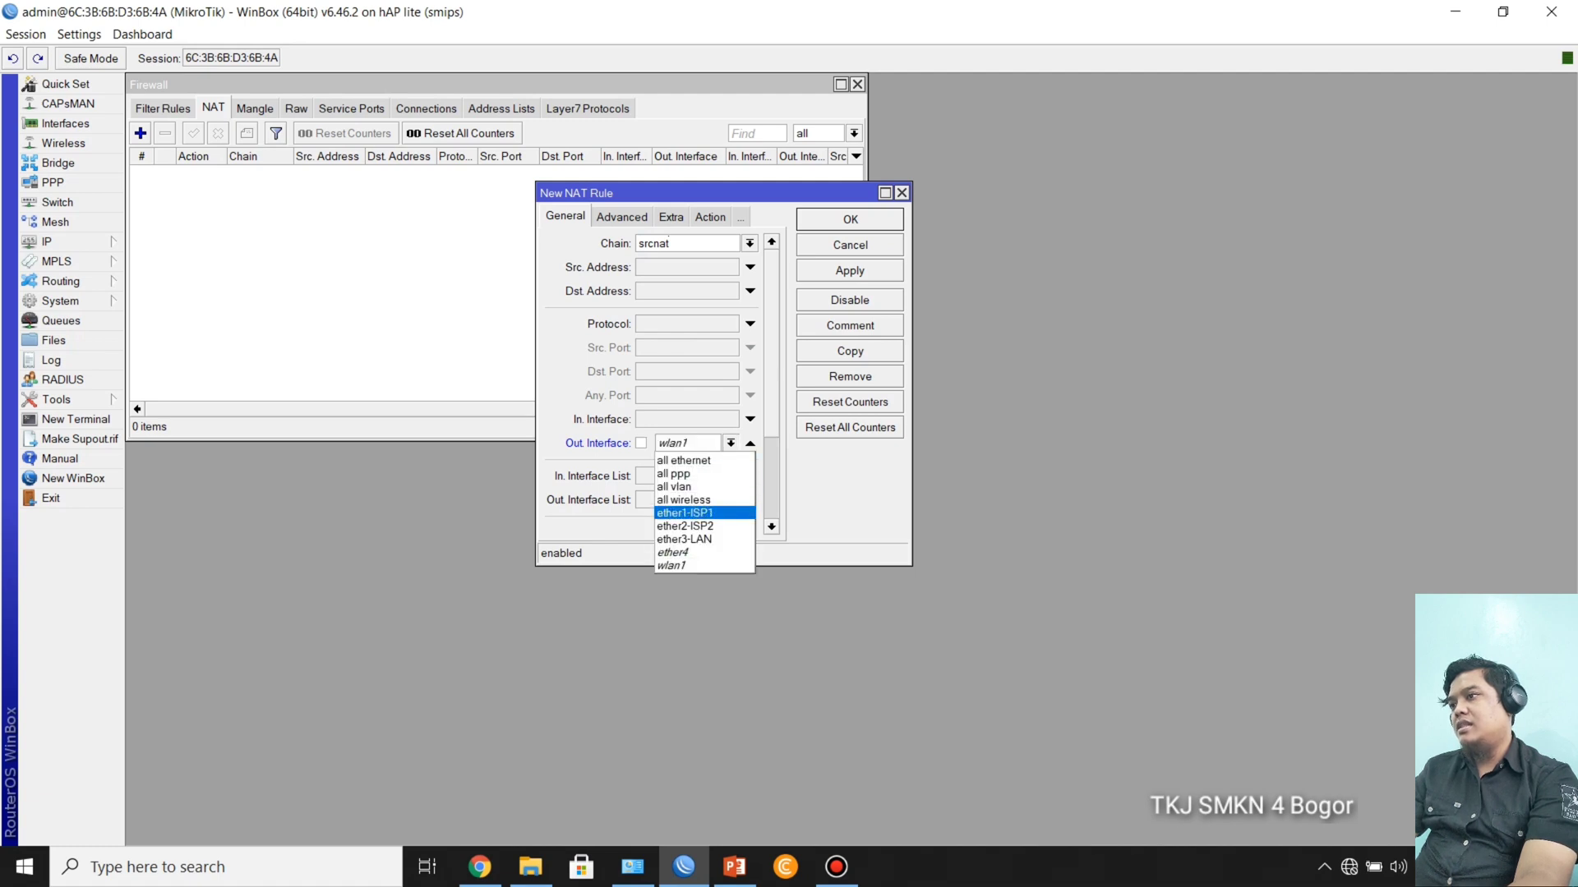
{"action": "key", "text": "Return"}
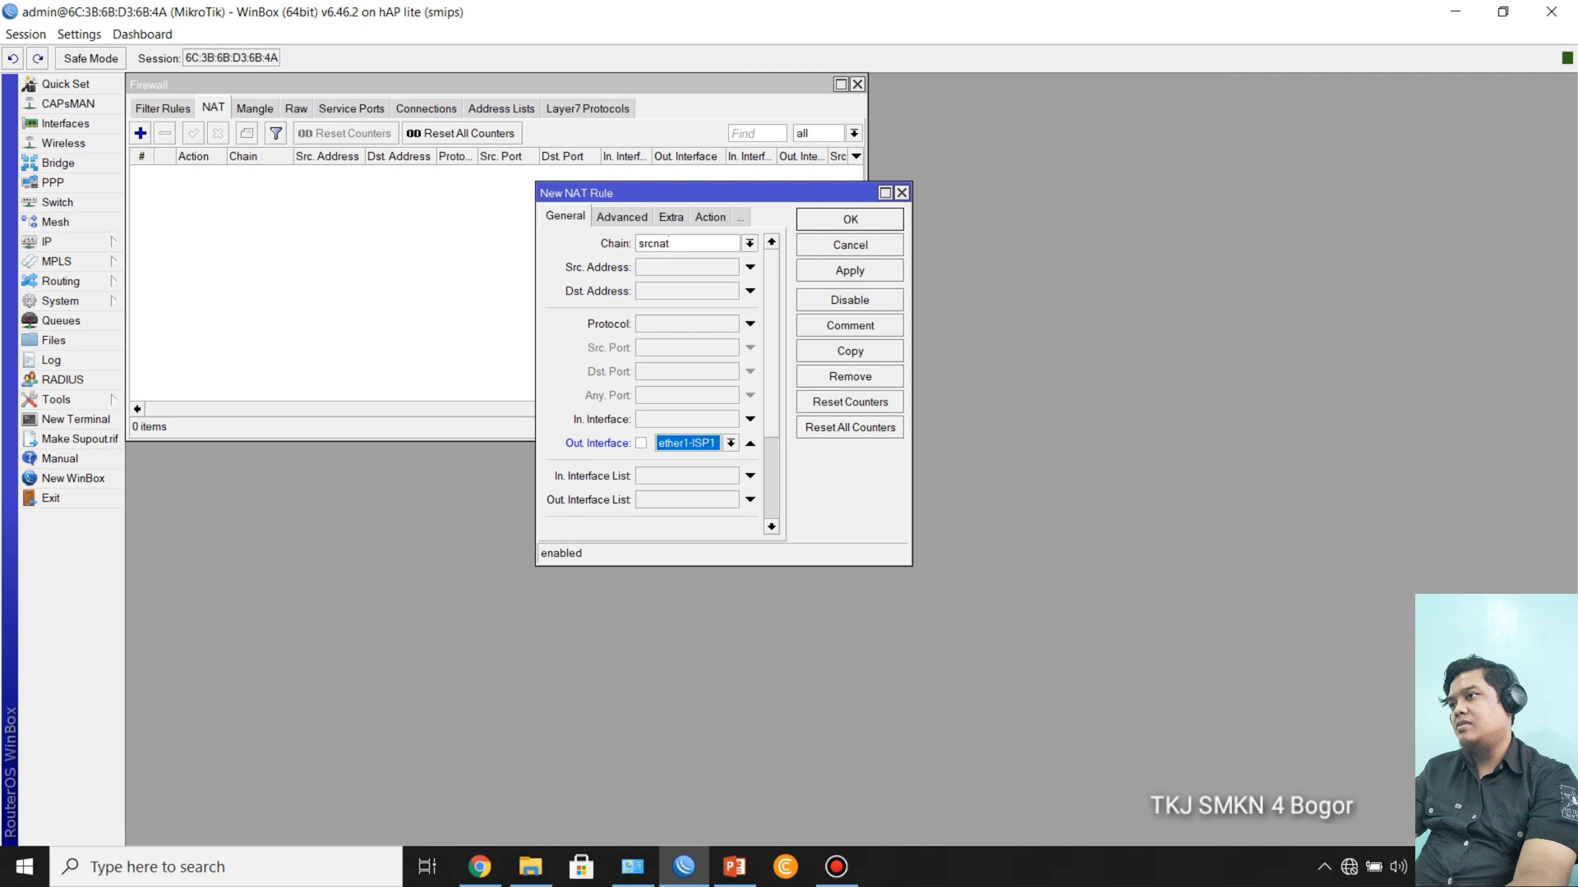
Step: Set the ether1-ISP1 NAT rule's action to masquerade and save the rule
{"action": "left_click", "coordinate": [710, 217]}
{"action": "left_click", "coordinate": [770, 243]}
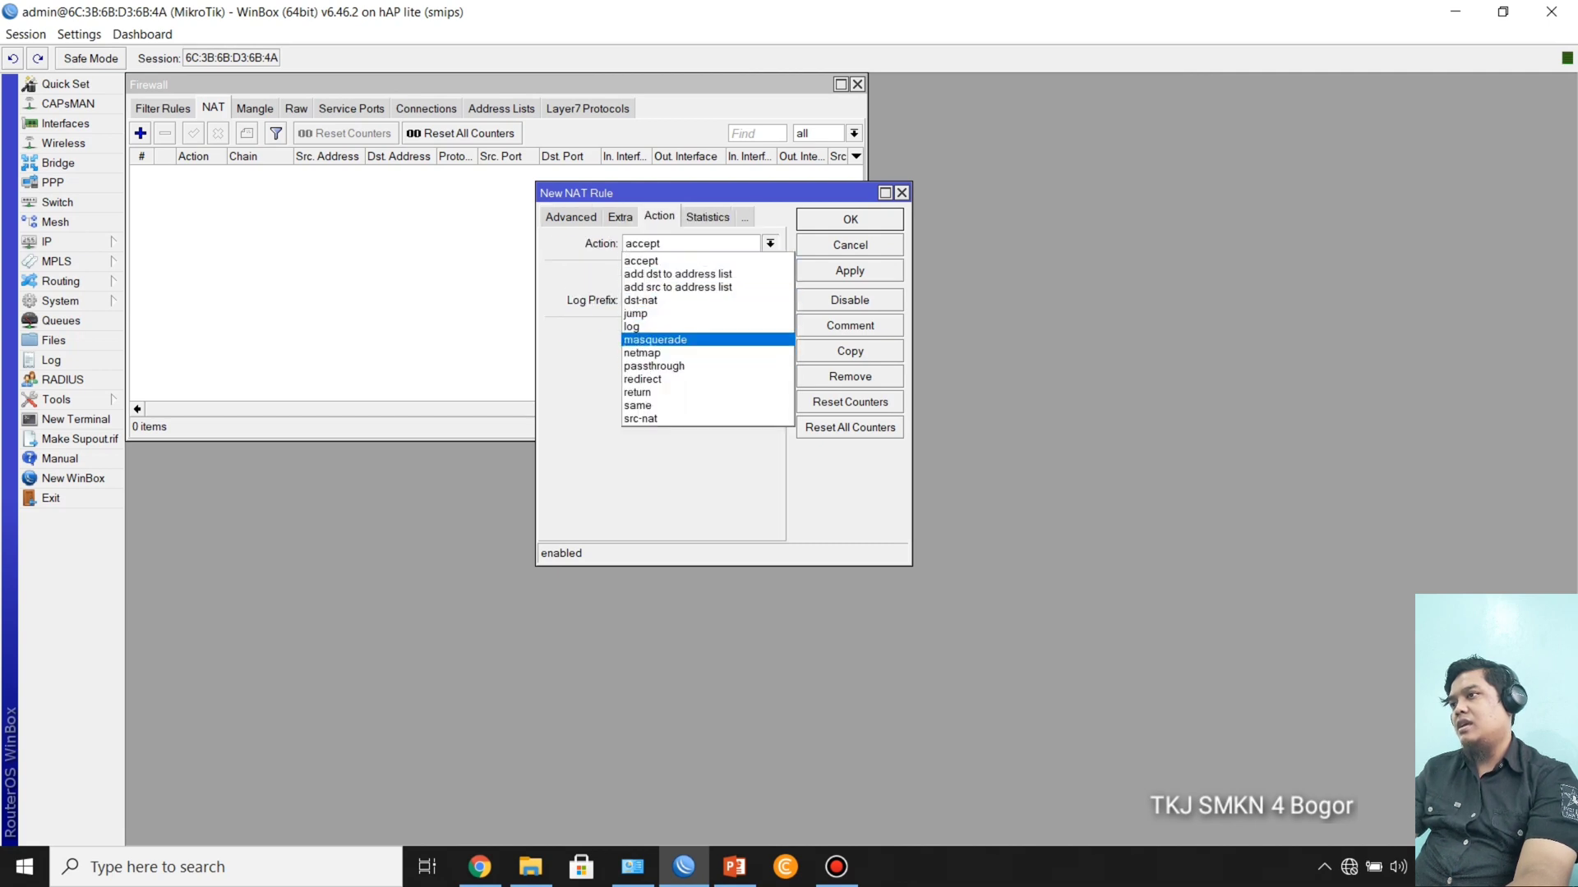
{"action": "key", "text": "Return"}
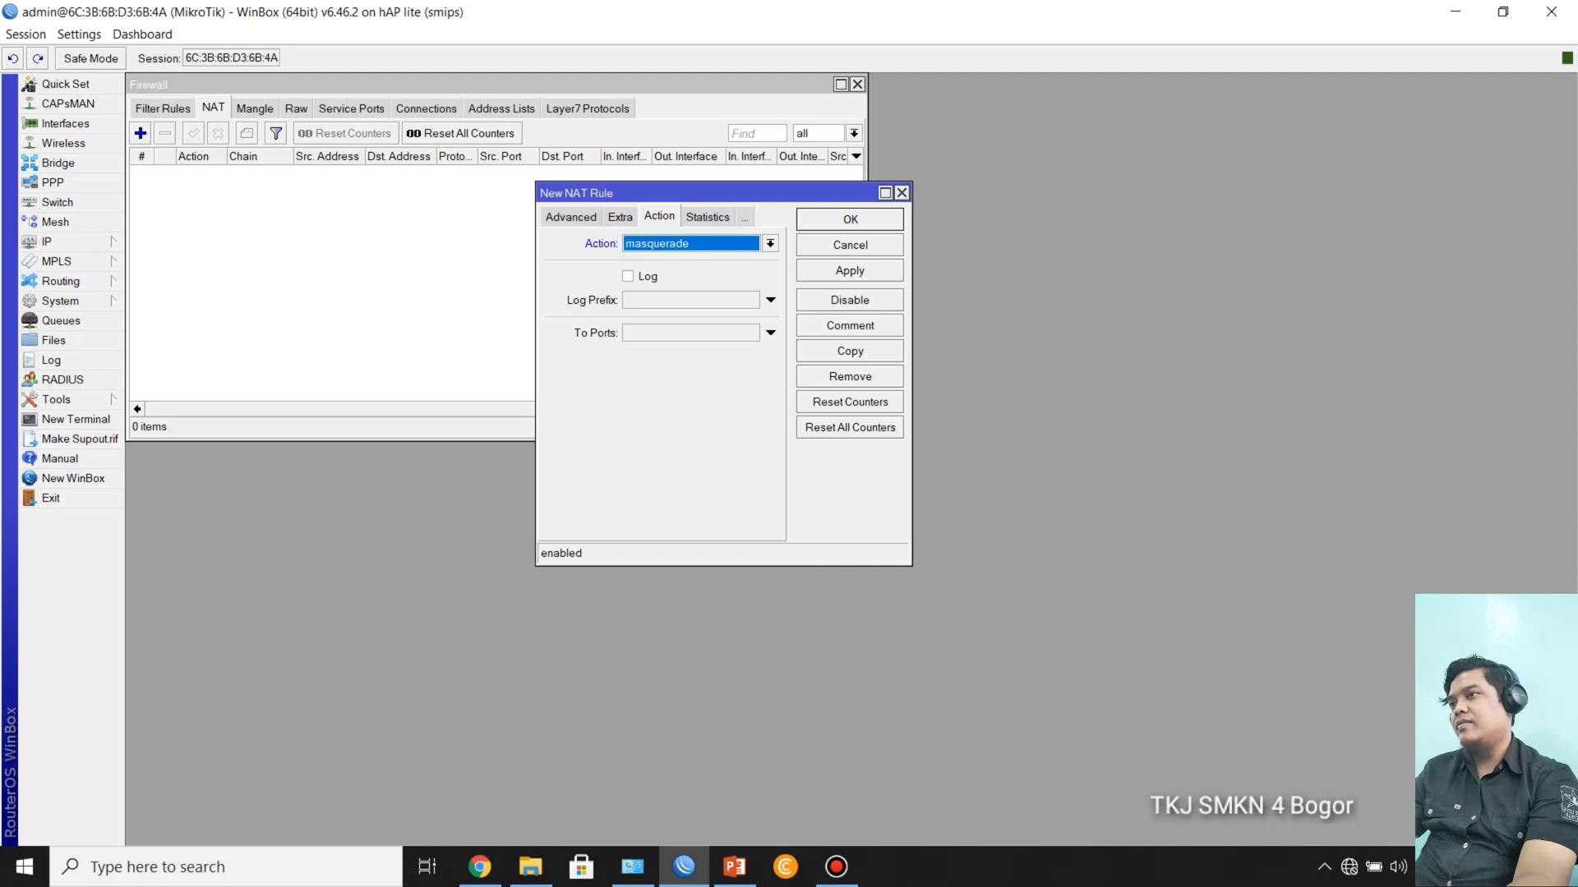
{"action": "key", "text": "Return"}
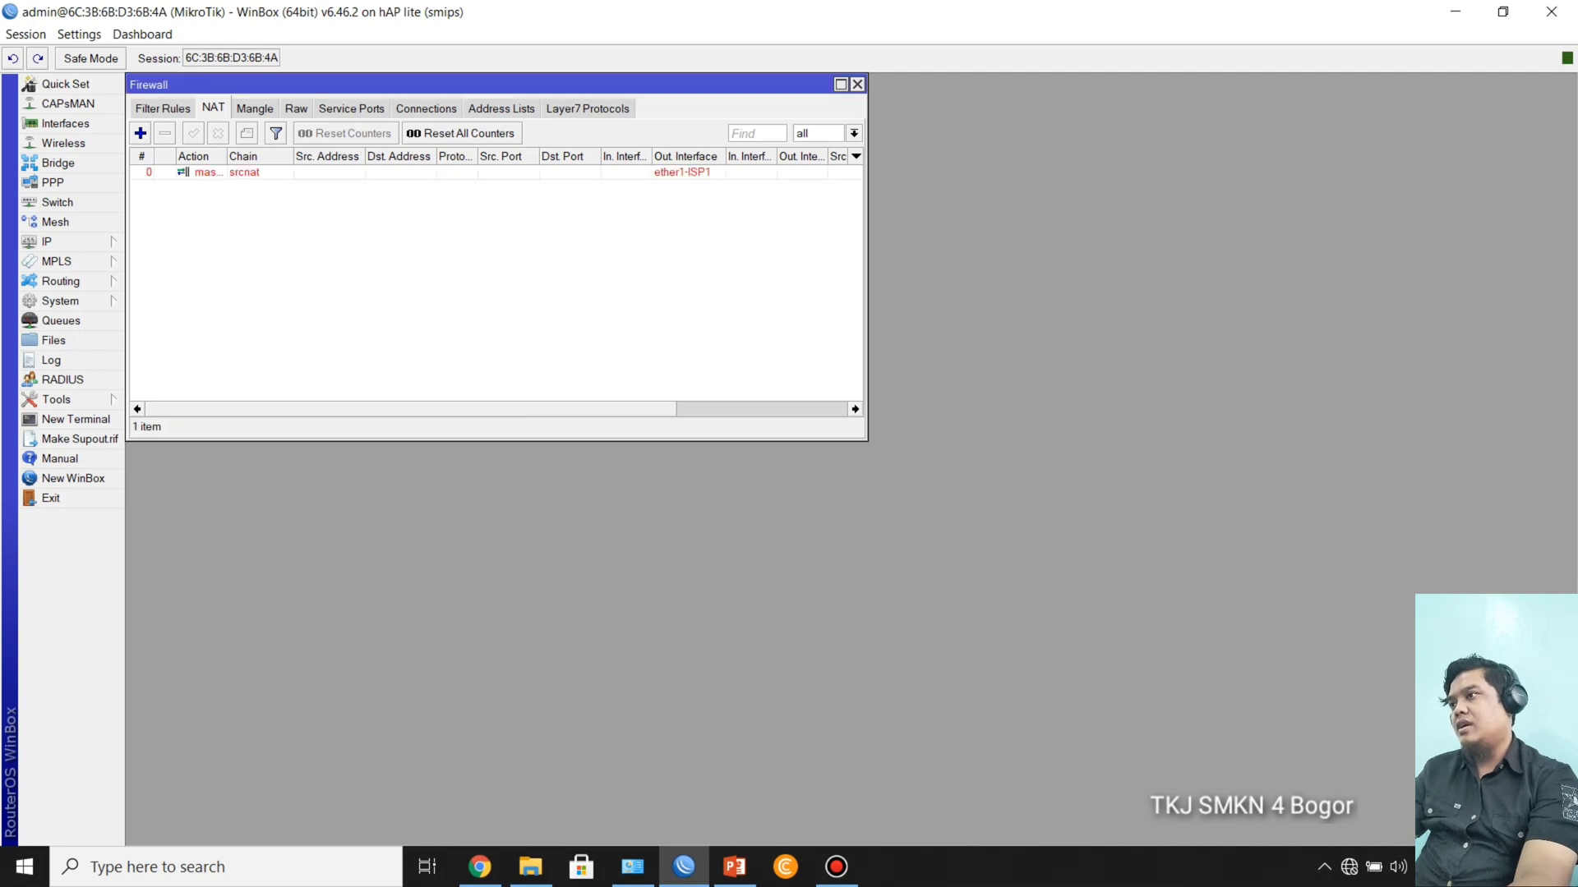
Step: Start a second NAT rule with the srcnat chain and ether2-ISP2 as the outgoing interface
{"action": "left_click", "coordinate": [141, 133]}
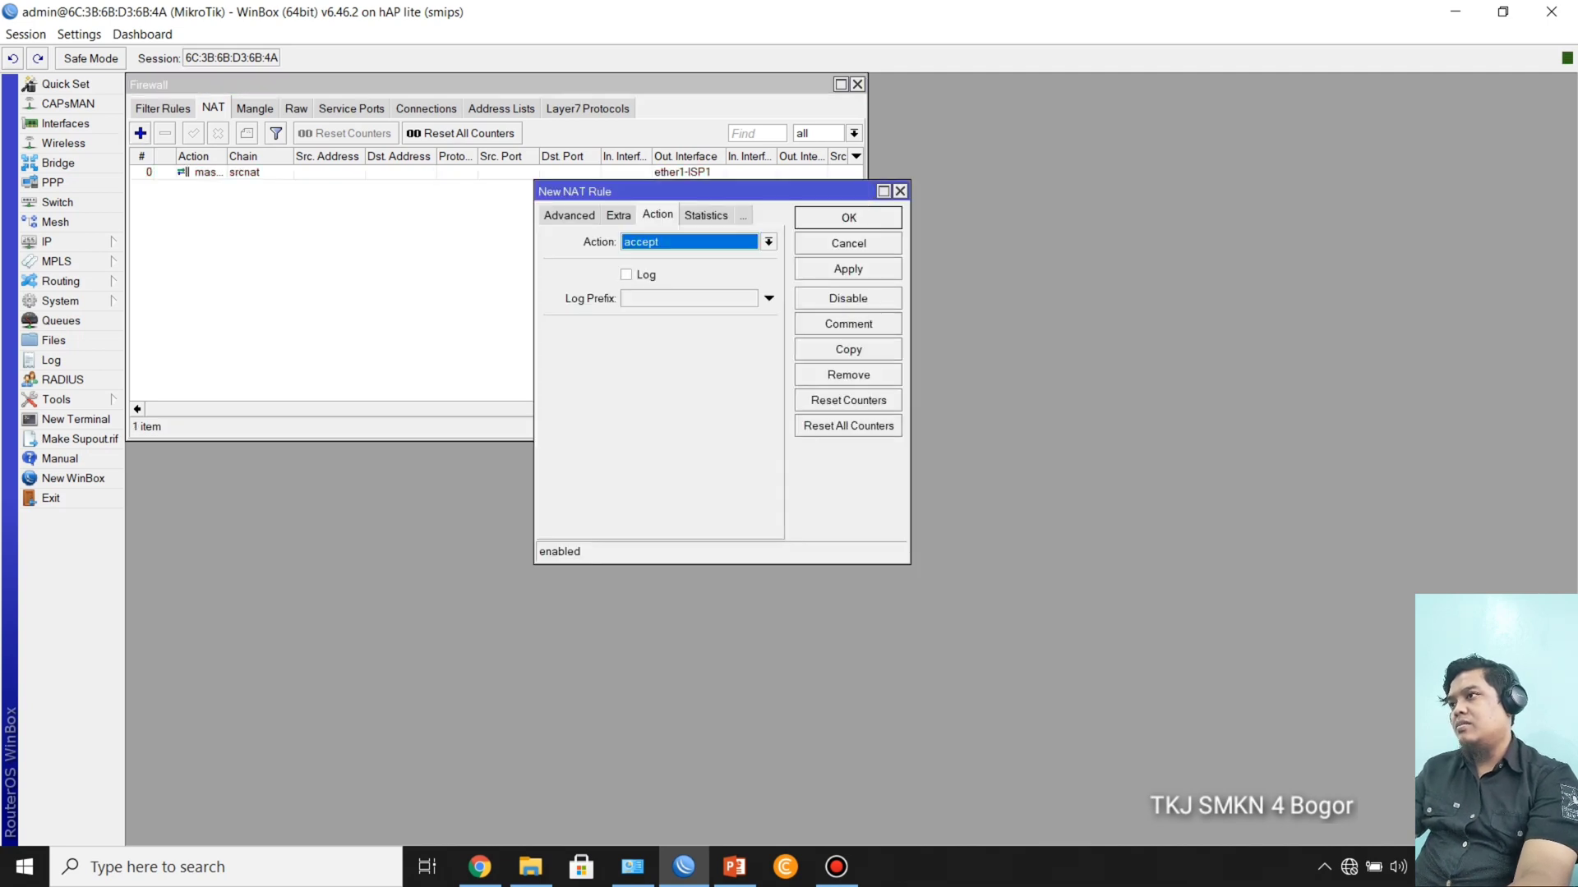
{"action": "left_click", "coordinate": [567, 216]}
{"action": "left_click", "coordinate": [565, 215]}
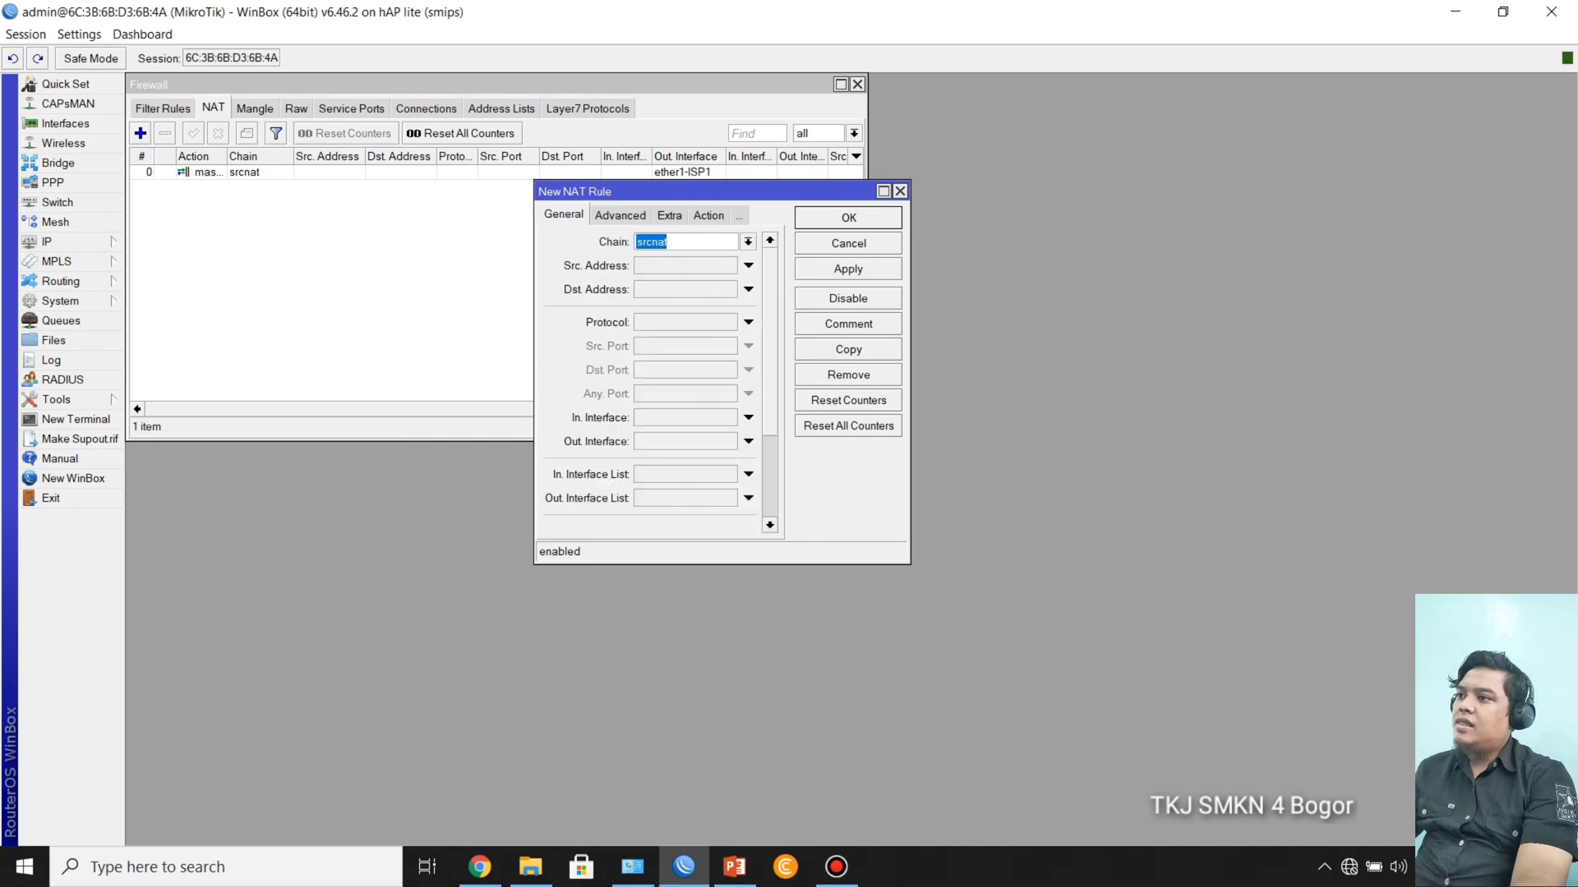
{"action": "left_click", "coordinate": [748, 241]}
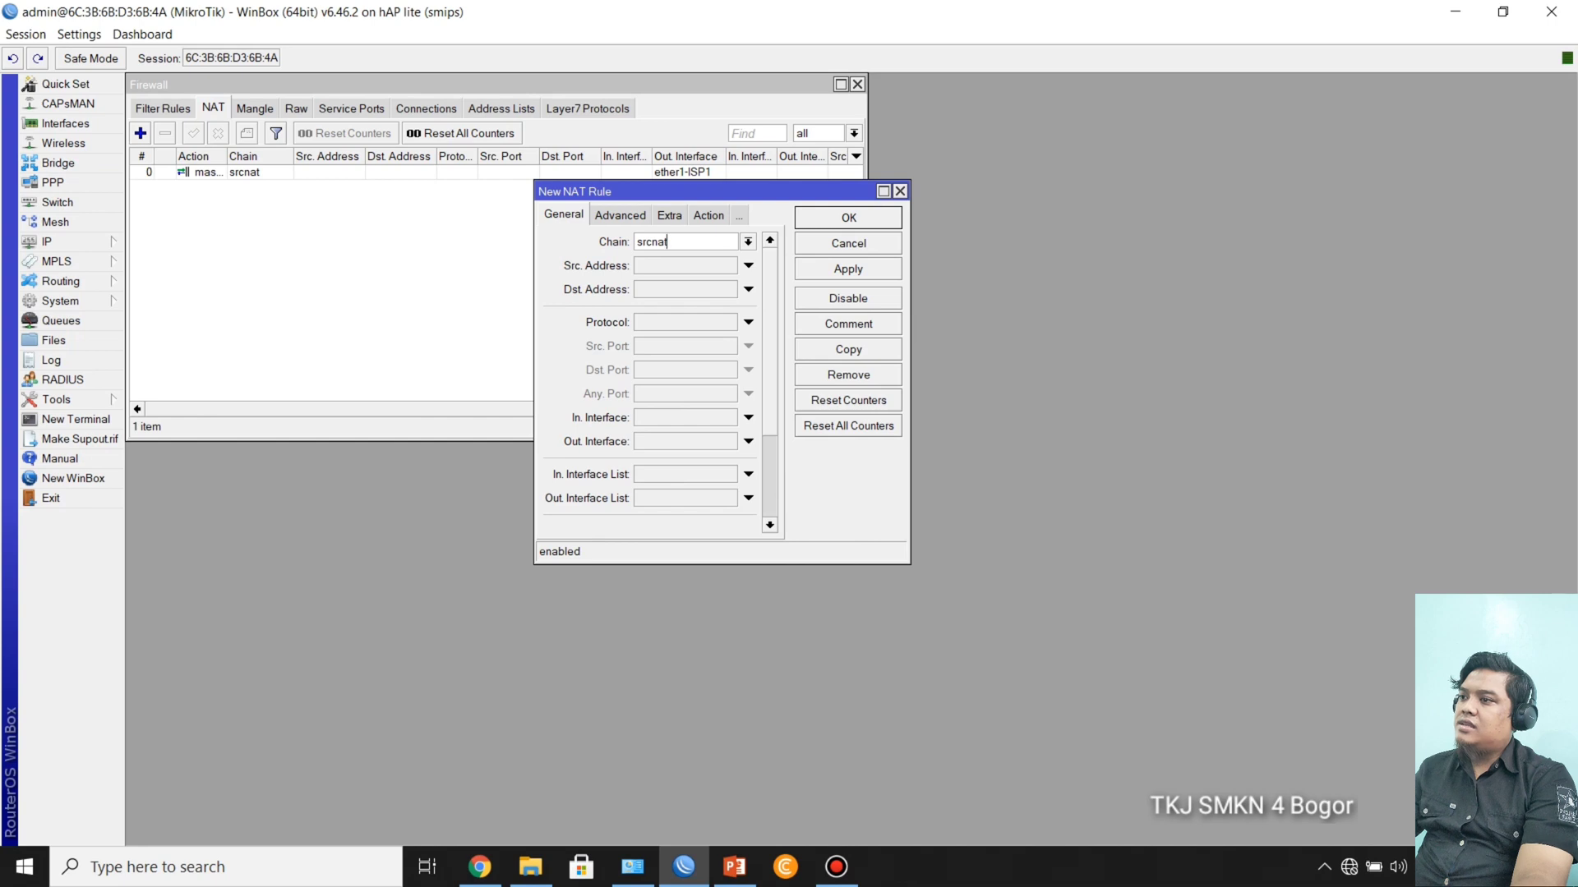
{"action": "left_click", "coordinate": [747, 442]}
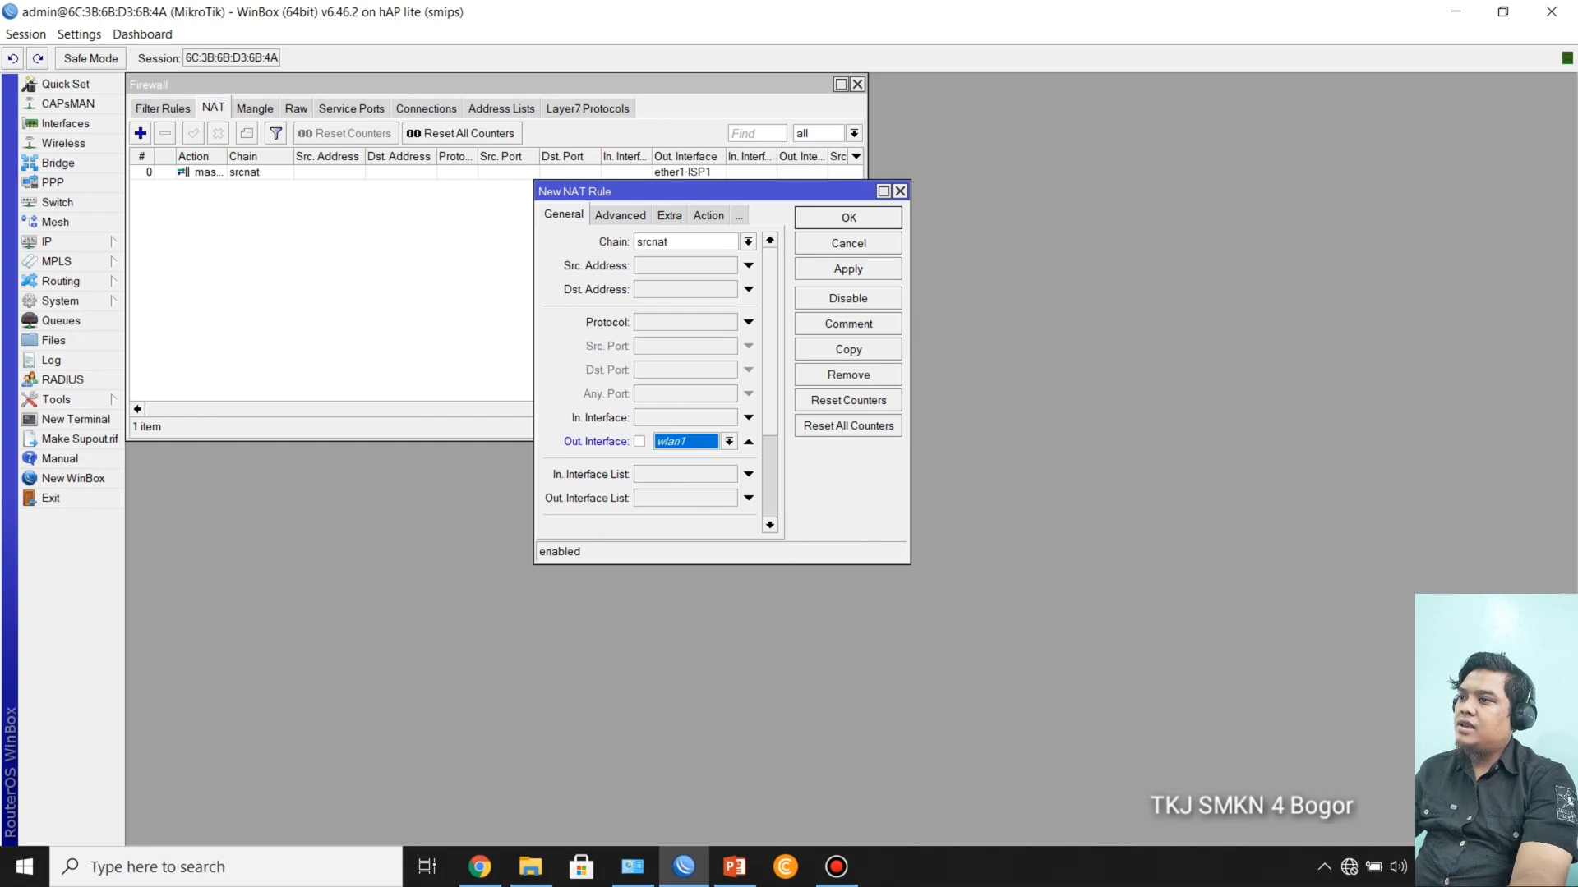
{"action": "left_click", "coordinate": [729, 442]}
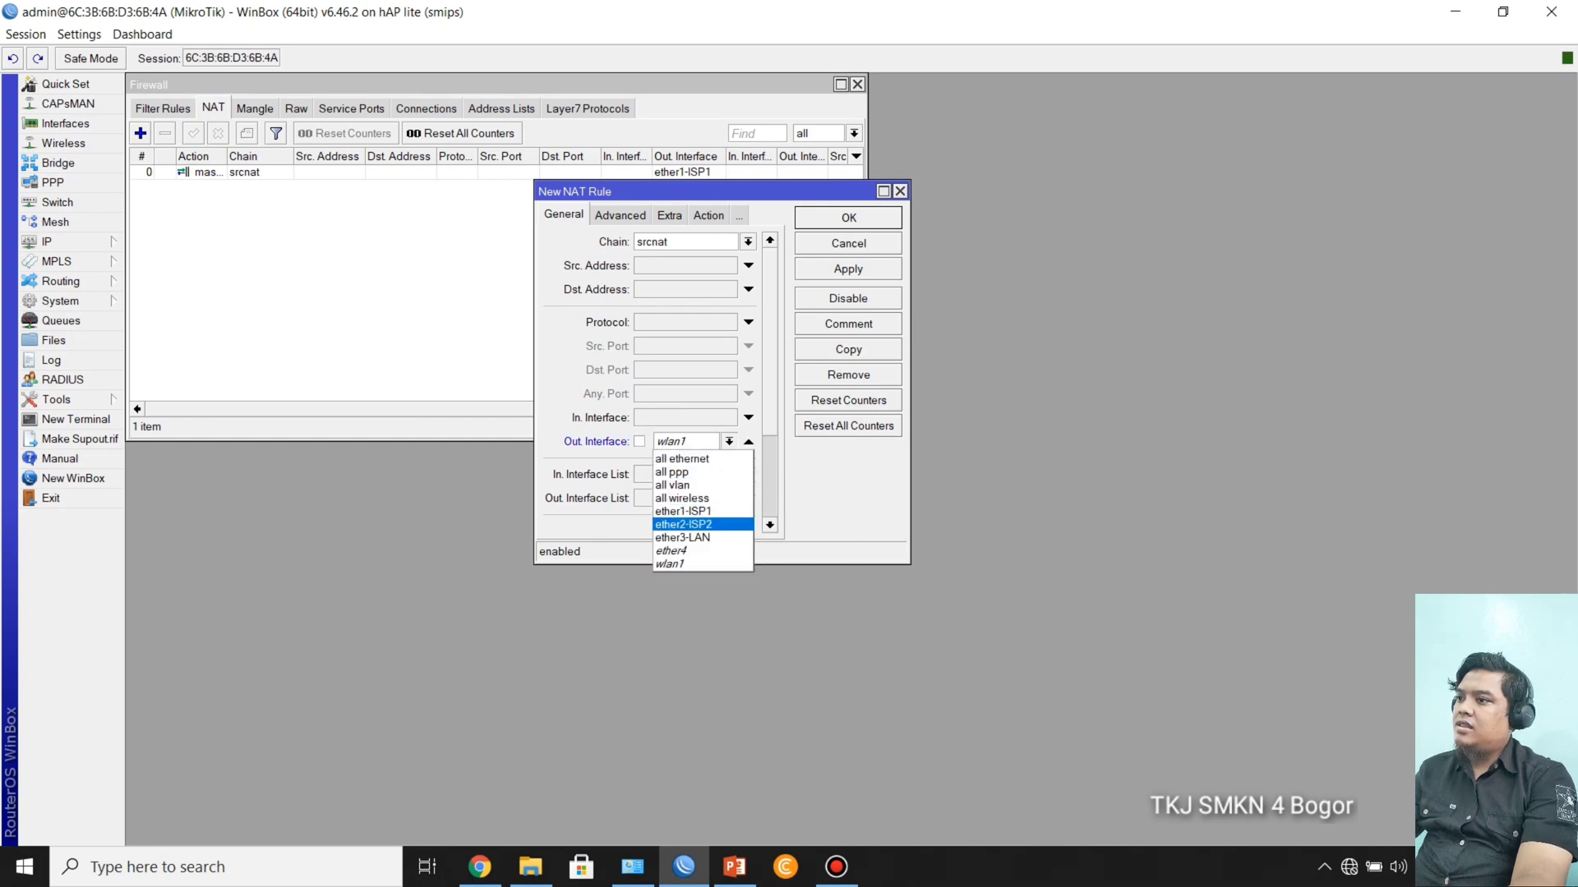
{"action": "left_click", "coordinate": [683, 525]}
Step: Set the ether2-ISP2 NAT rule's action to masquerade and save the rule
{"action": "left_click", "coordinate": [708, 215]}
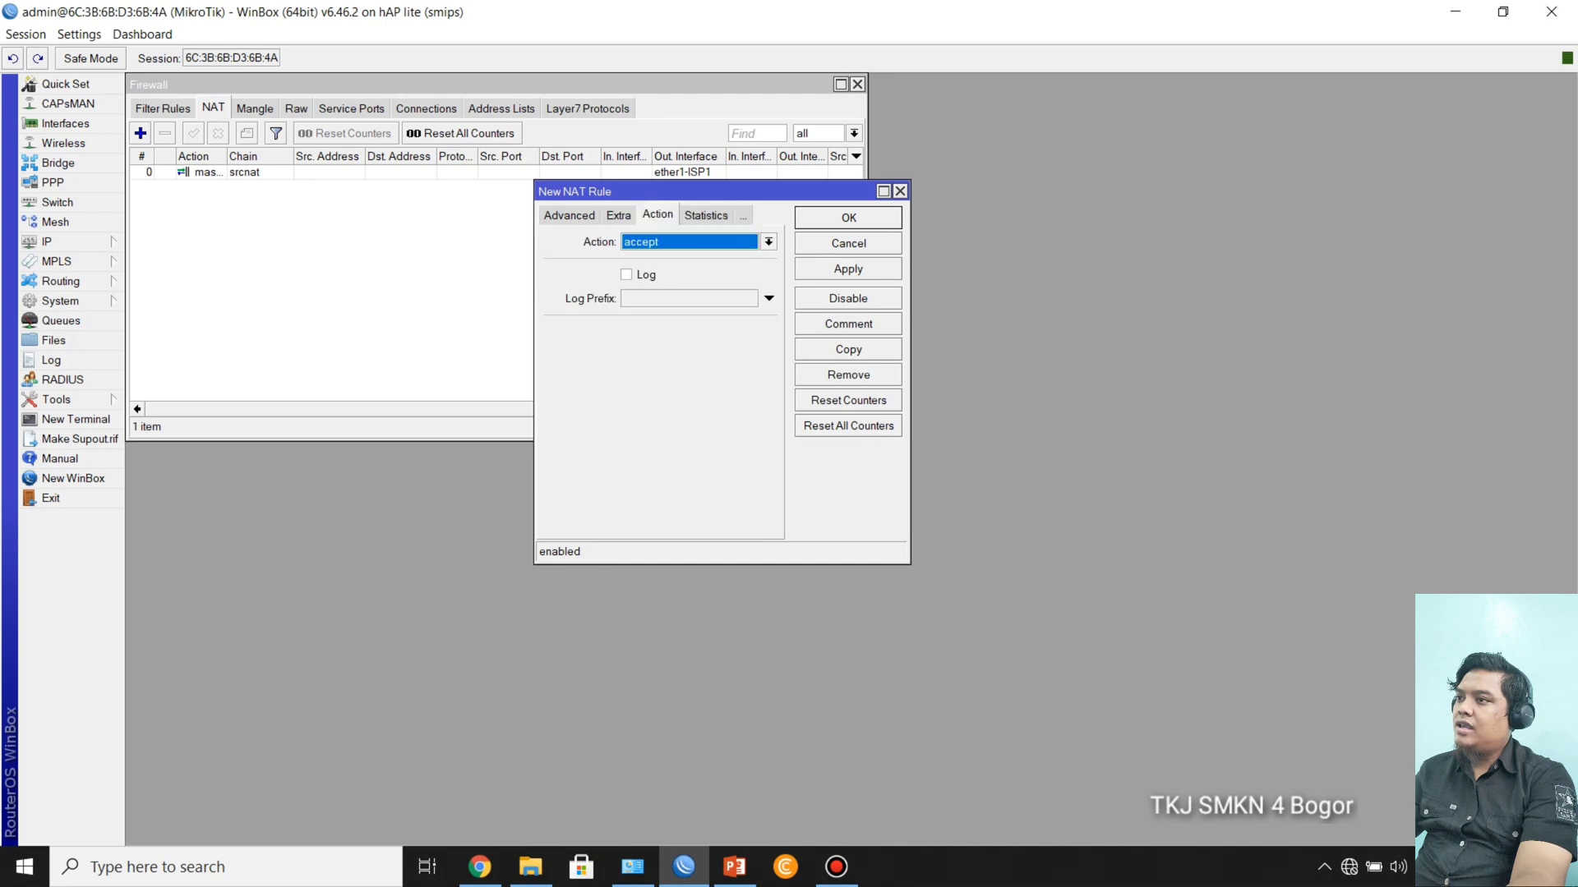
{"action": "left_click", "coordinate": [768, 241]}
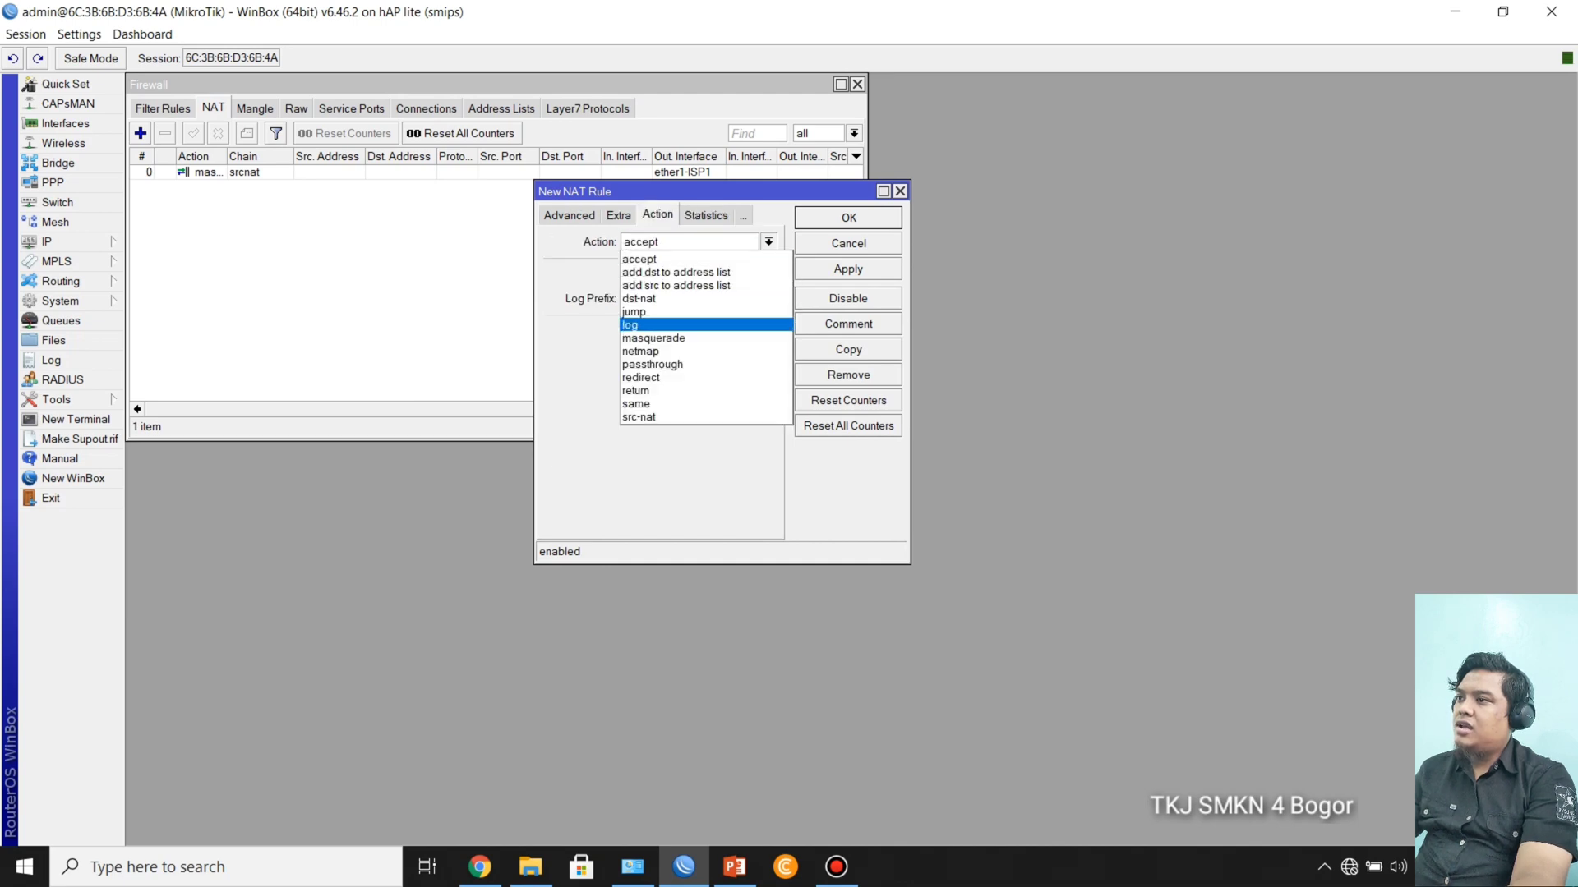
{"action": "left_click", "coordinate": [657, 338]}
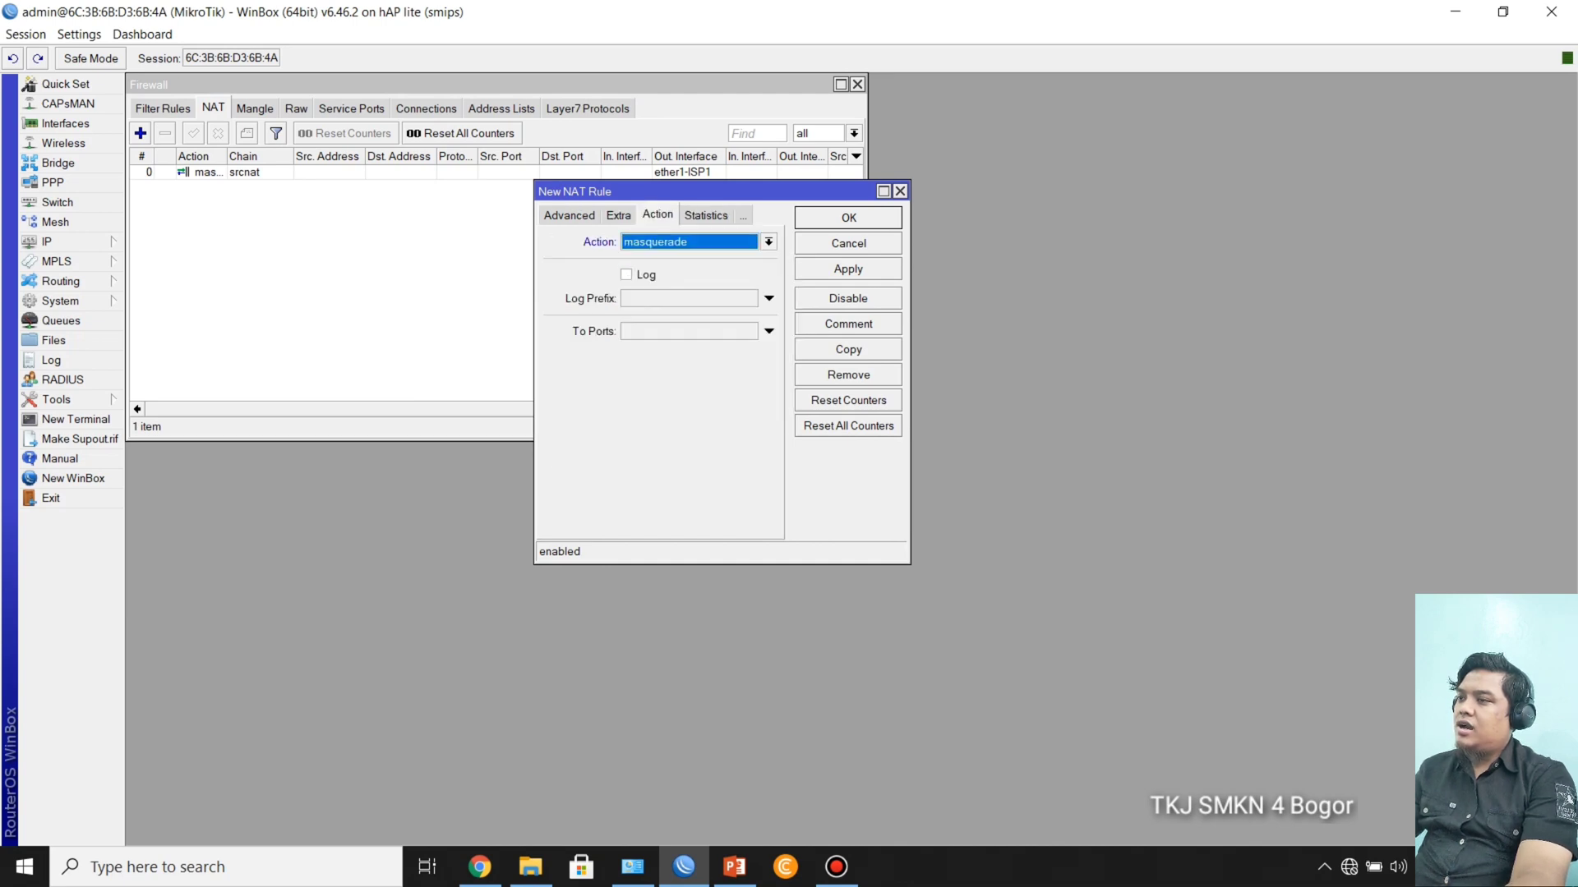
{"action": "left_click", "coordinate": [848, 268]}
{"action": "left_click", "coordinate": [848, 218]}
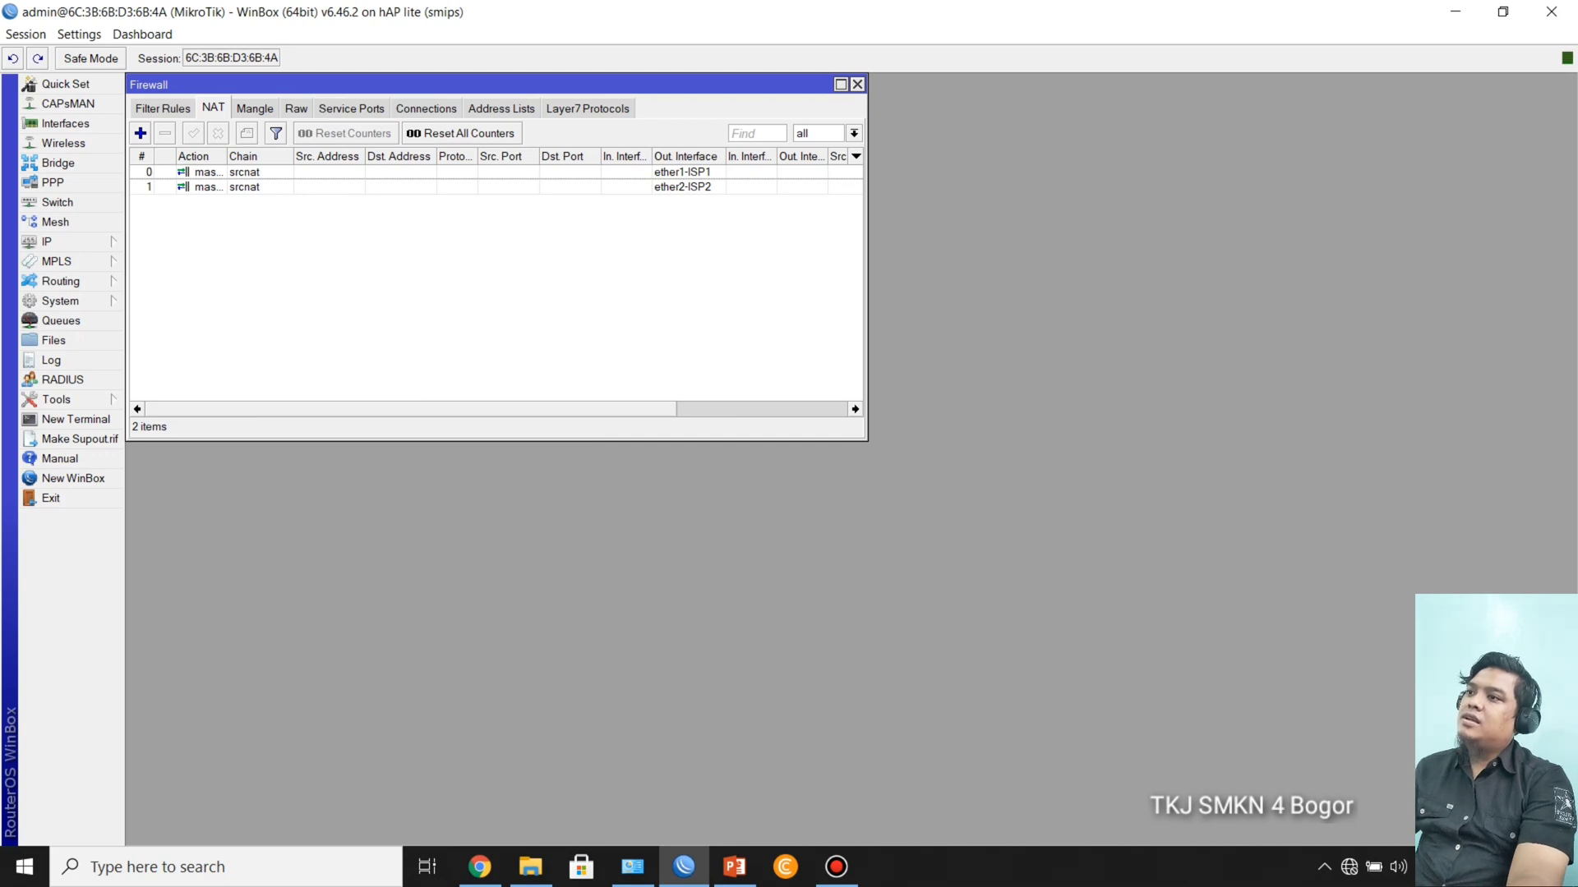
Step: Close the firewall window and check the ECMP configuration outline in the PowerPoint slide show before returning to WinBox
{"action": "left_click", "coordinate": [858, 84]}
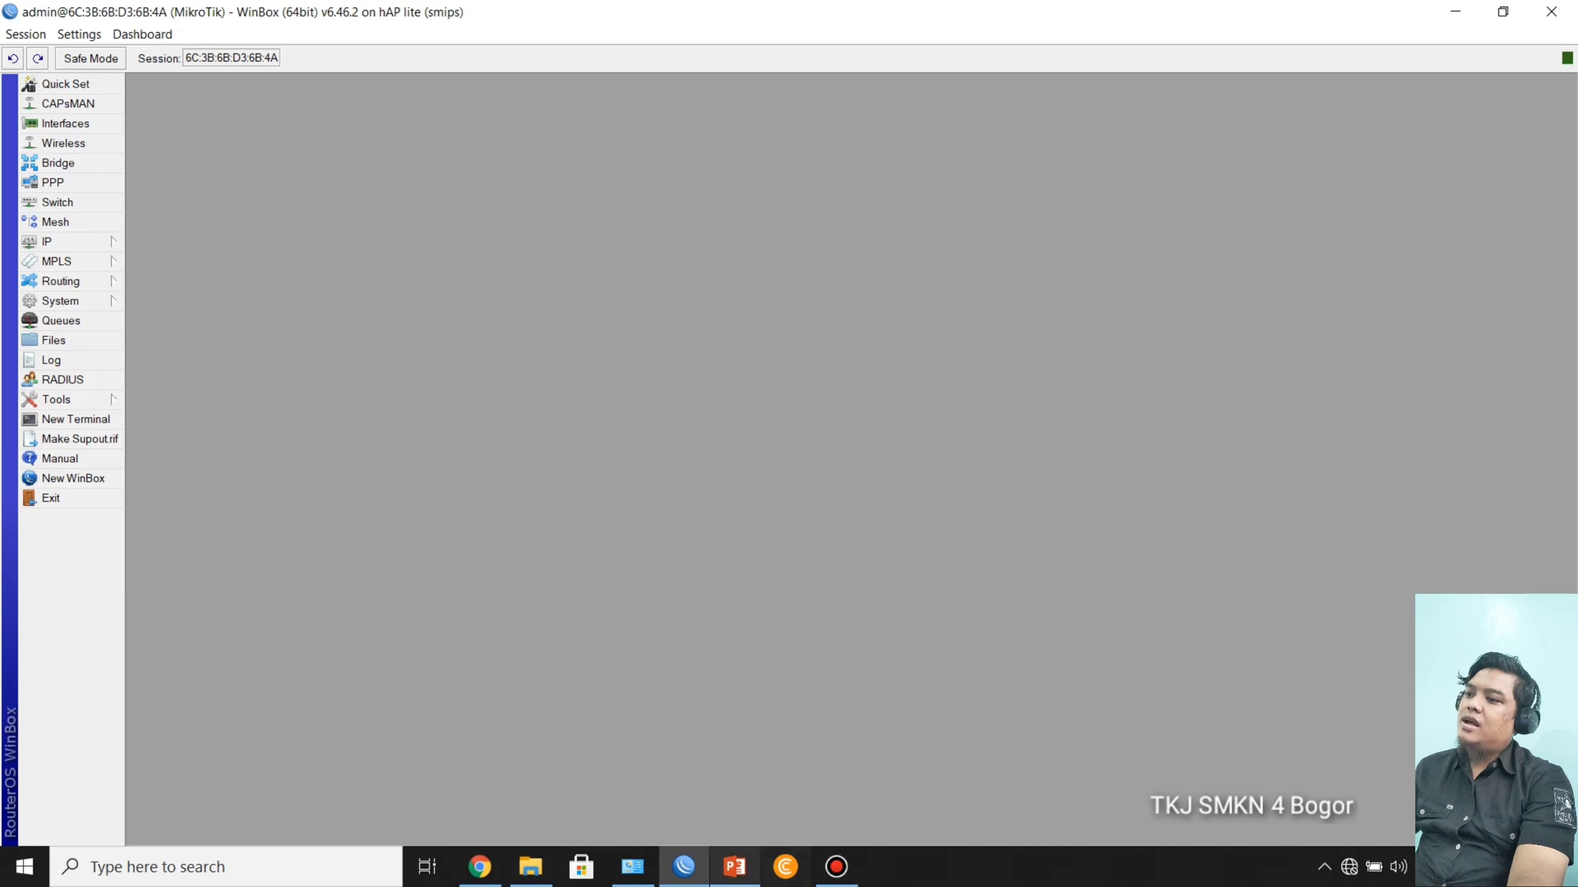
{"action": "left_click", "coordinate": [734, 867]}
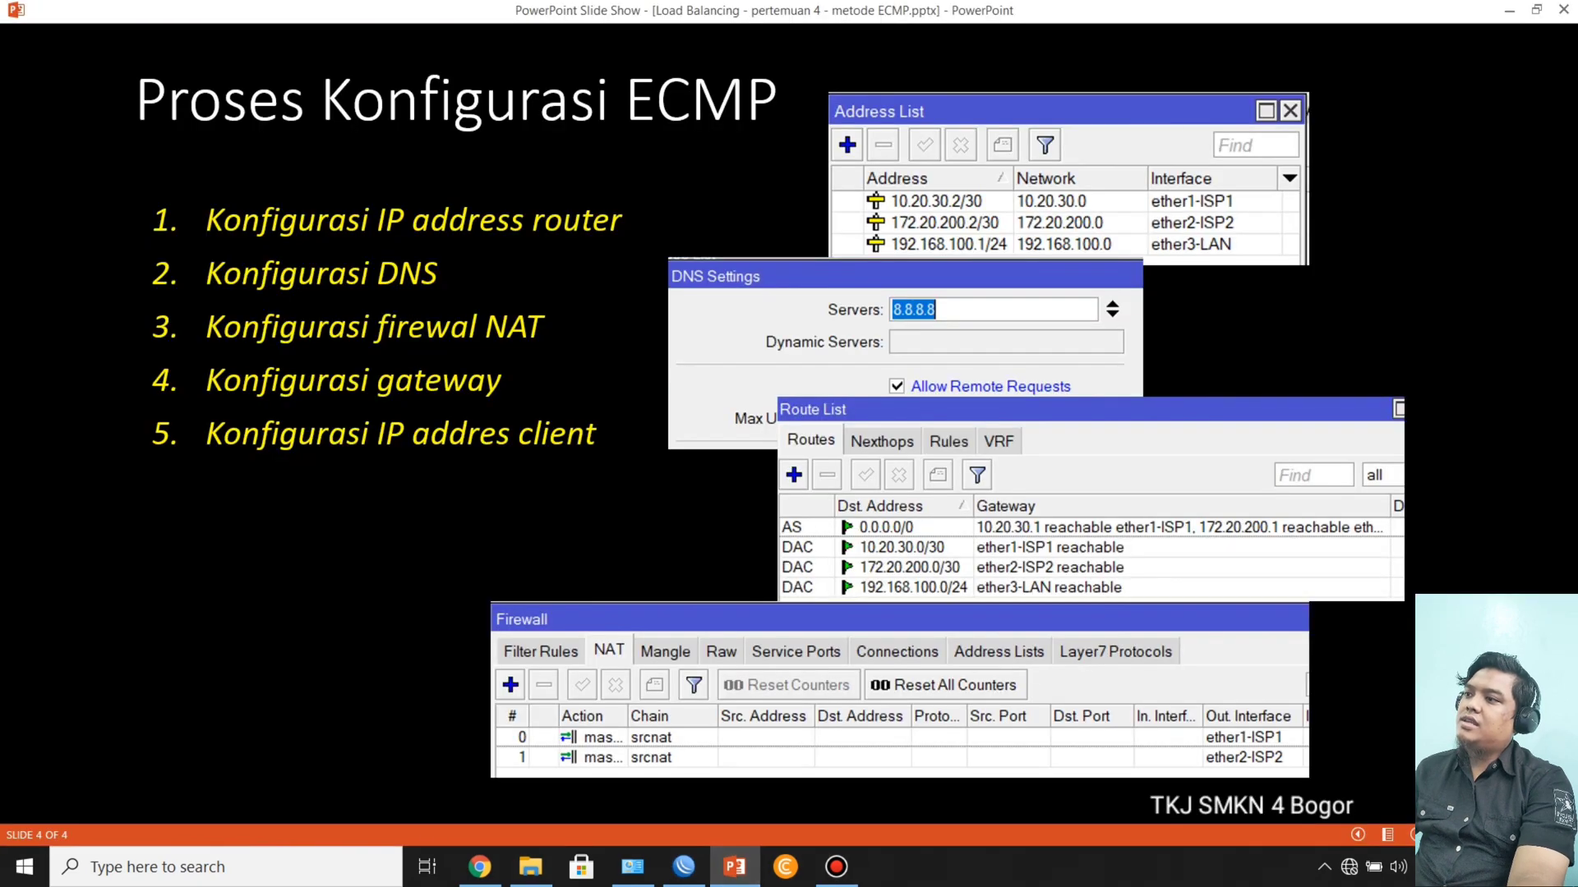
{"action": "key", "text": "alt+Tab"}
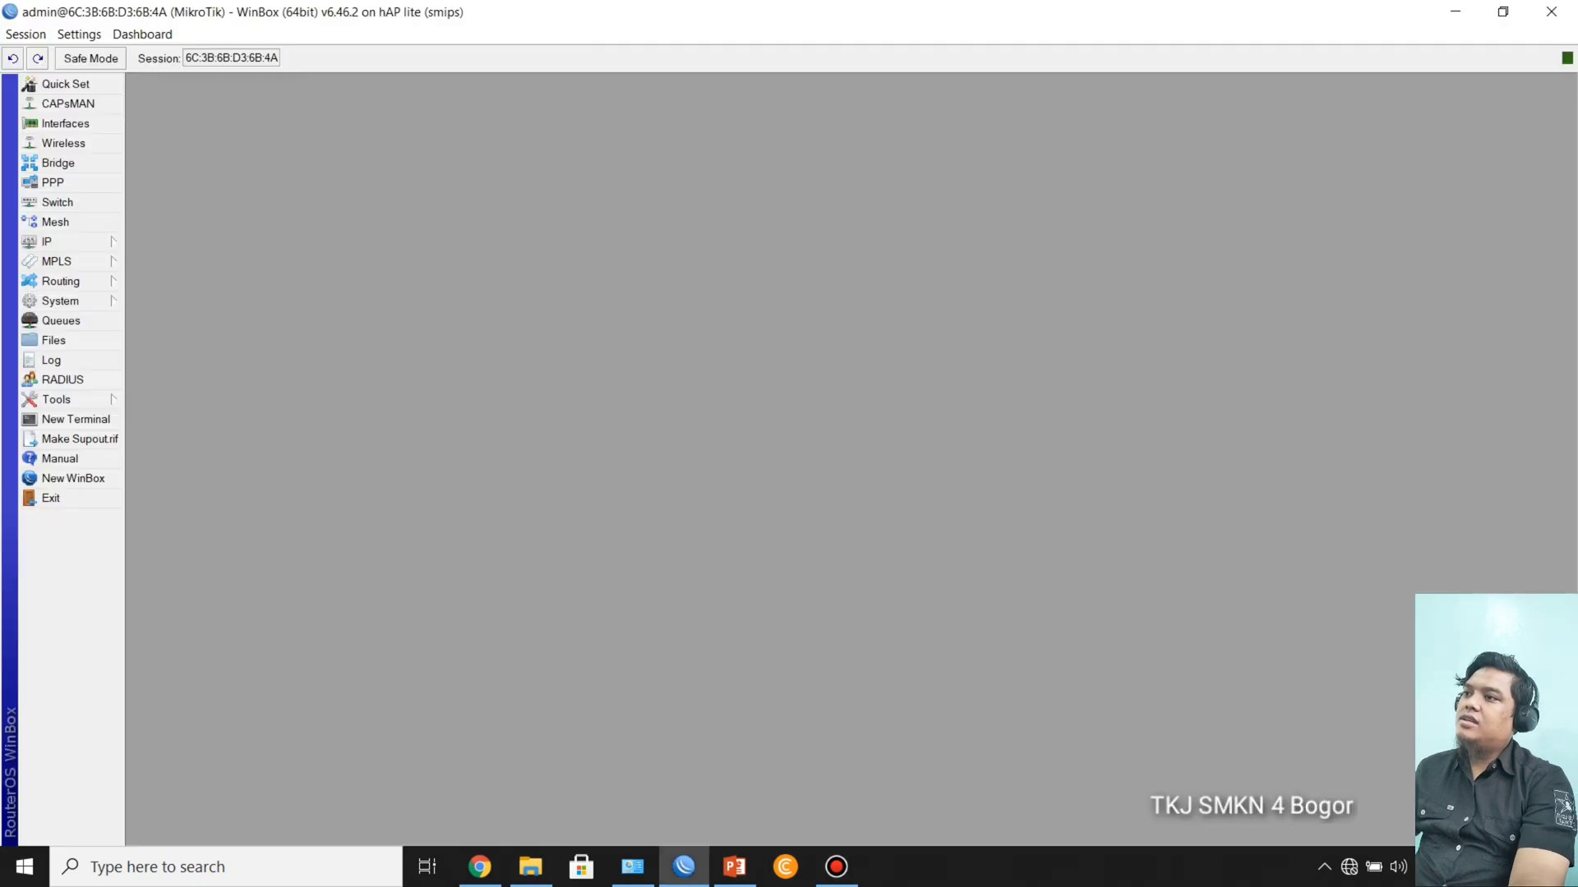
Step: Open the router's IP route list and reposition its window in the workspace
{"action": "left_click", "coordinate": [65, 242]}
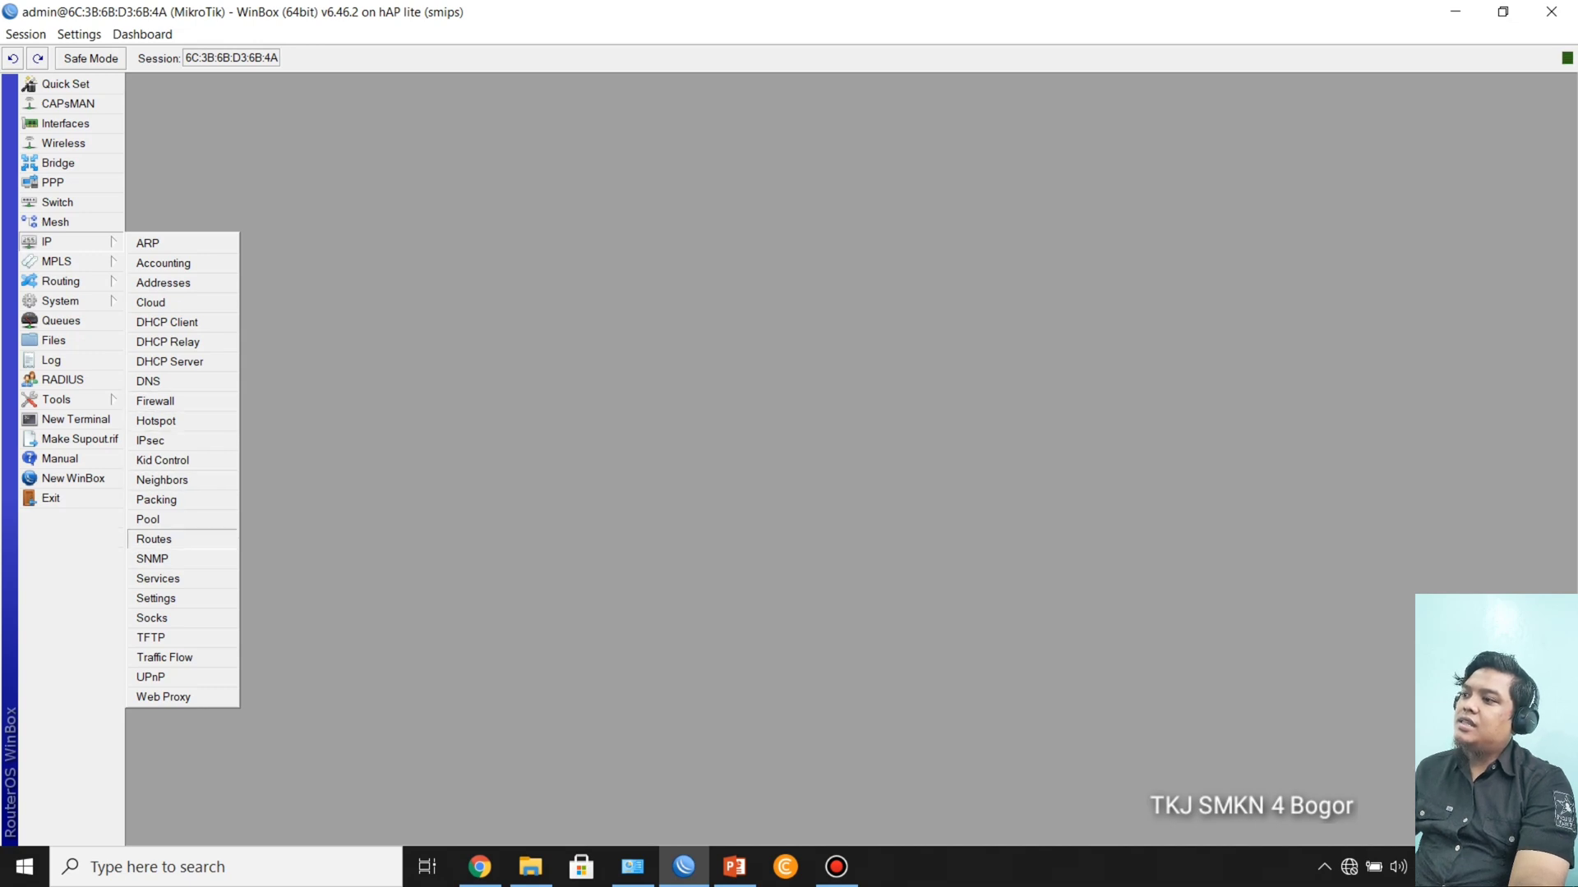
{"action": "left_click", "coordinate": [154, 539]}
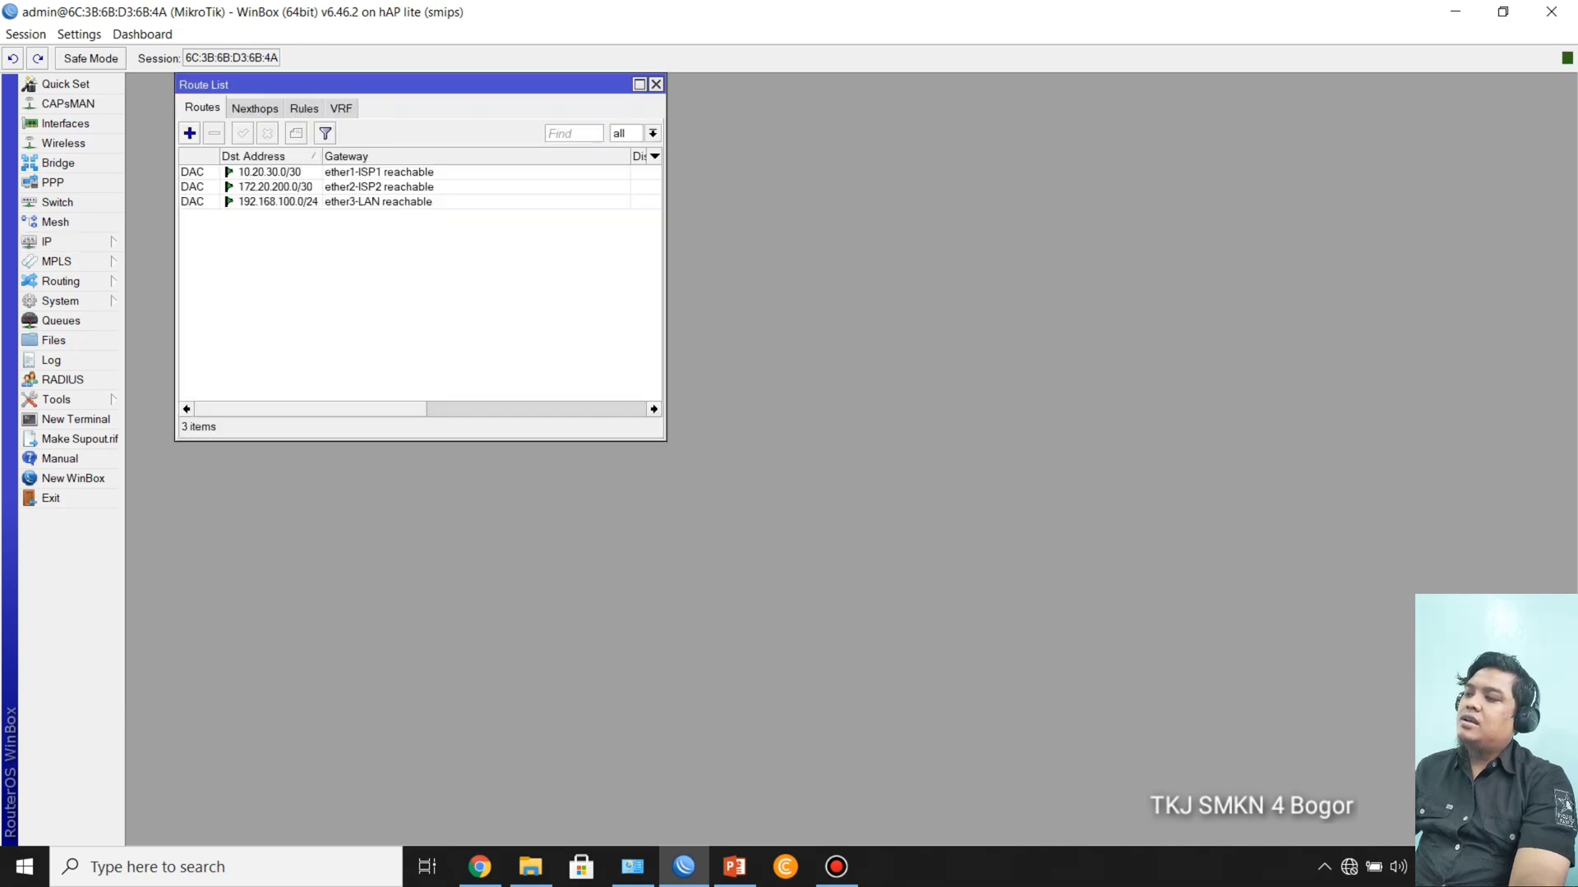
{"action": "left_click_drag", "start_coordinate": [328, 85], "coordinate": [367, 188]}
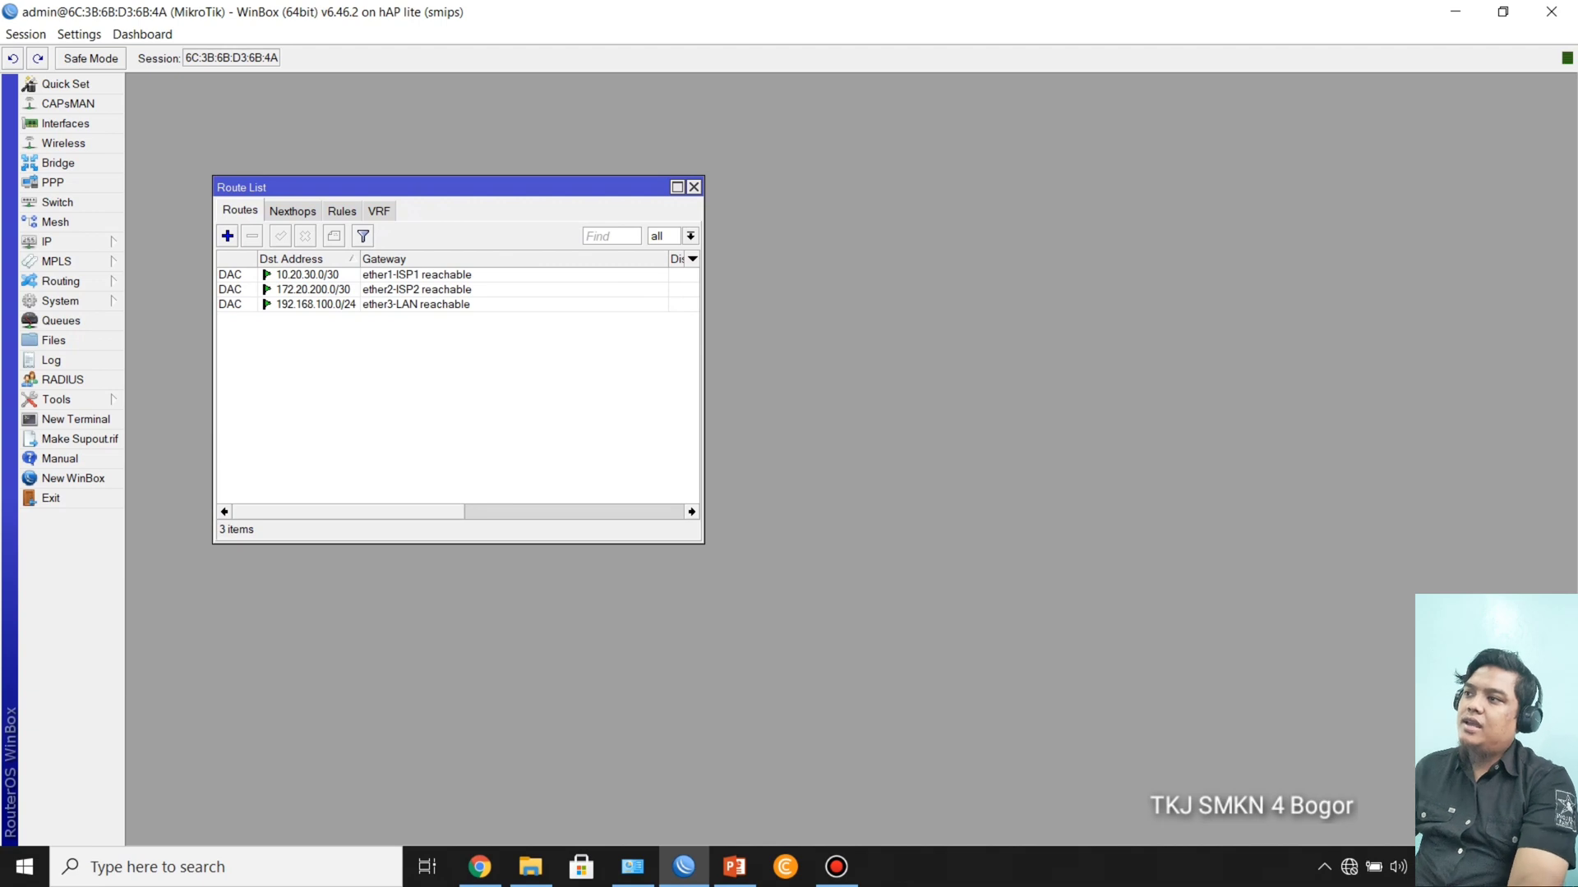
{"action": "left_click_drag", "start_coordinate": [458, 187], "coordinate": [459, 180]}
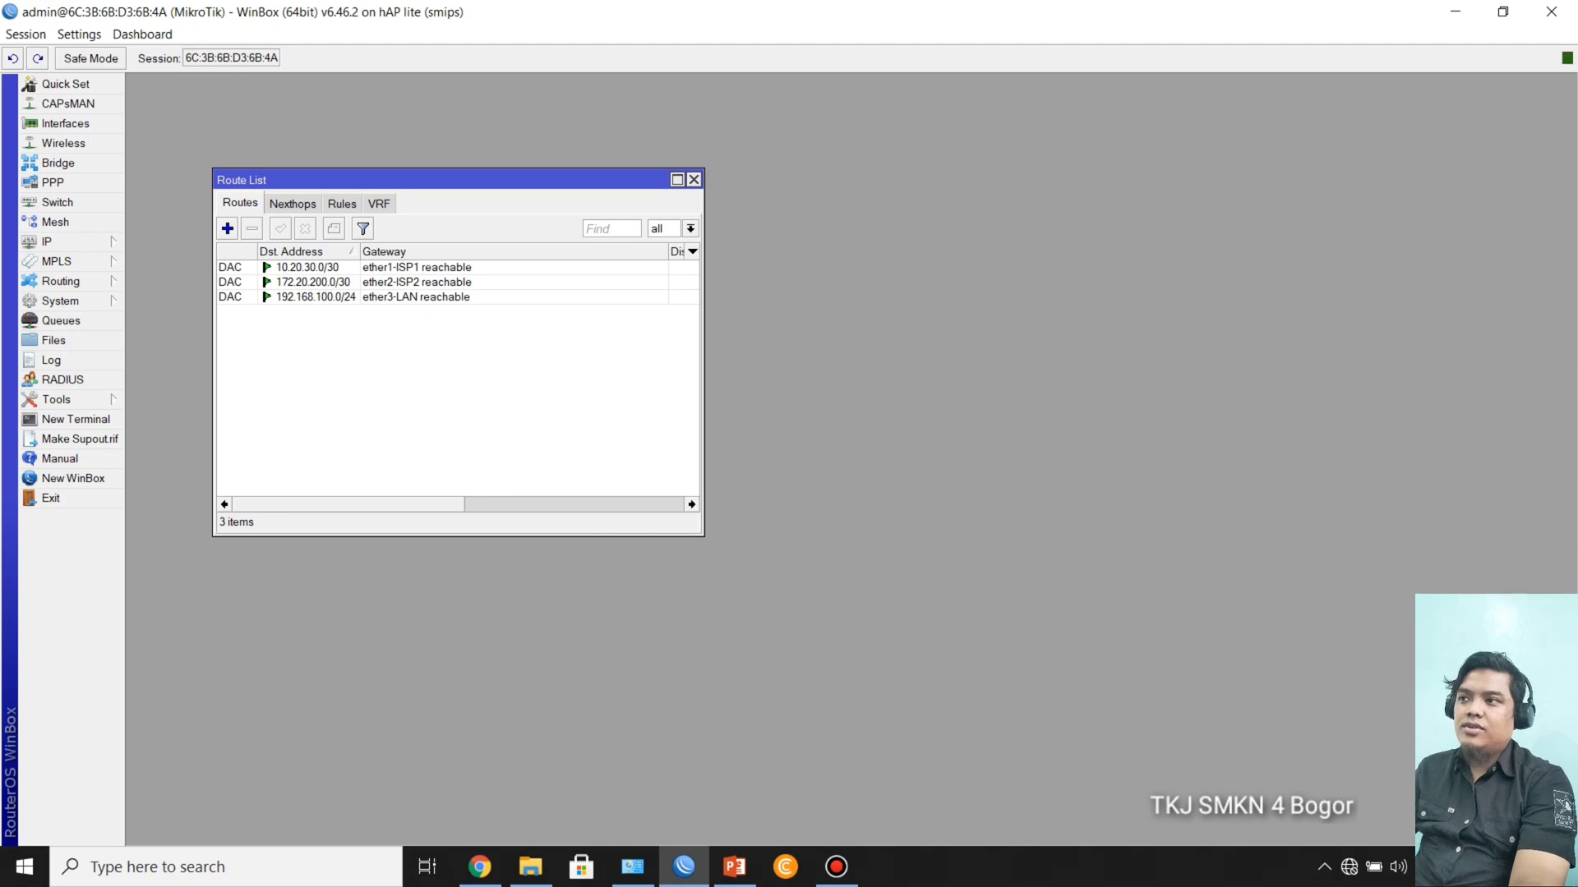
Step: Start a new route with destination address 0.0.0.0/0 and 10.20.30.1 as its first gateway
{"action": "left_click", "coordinate": [228, 228]}
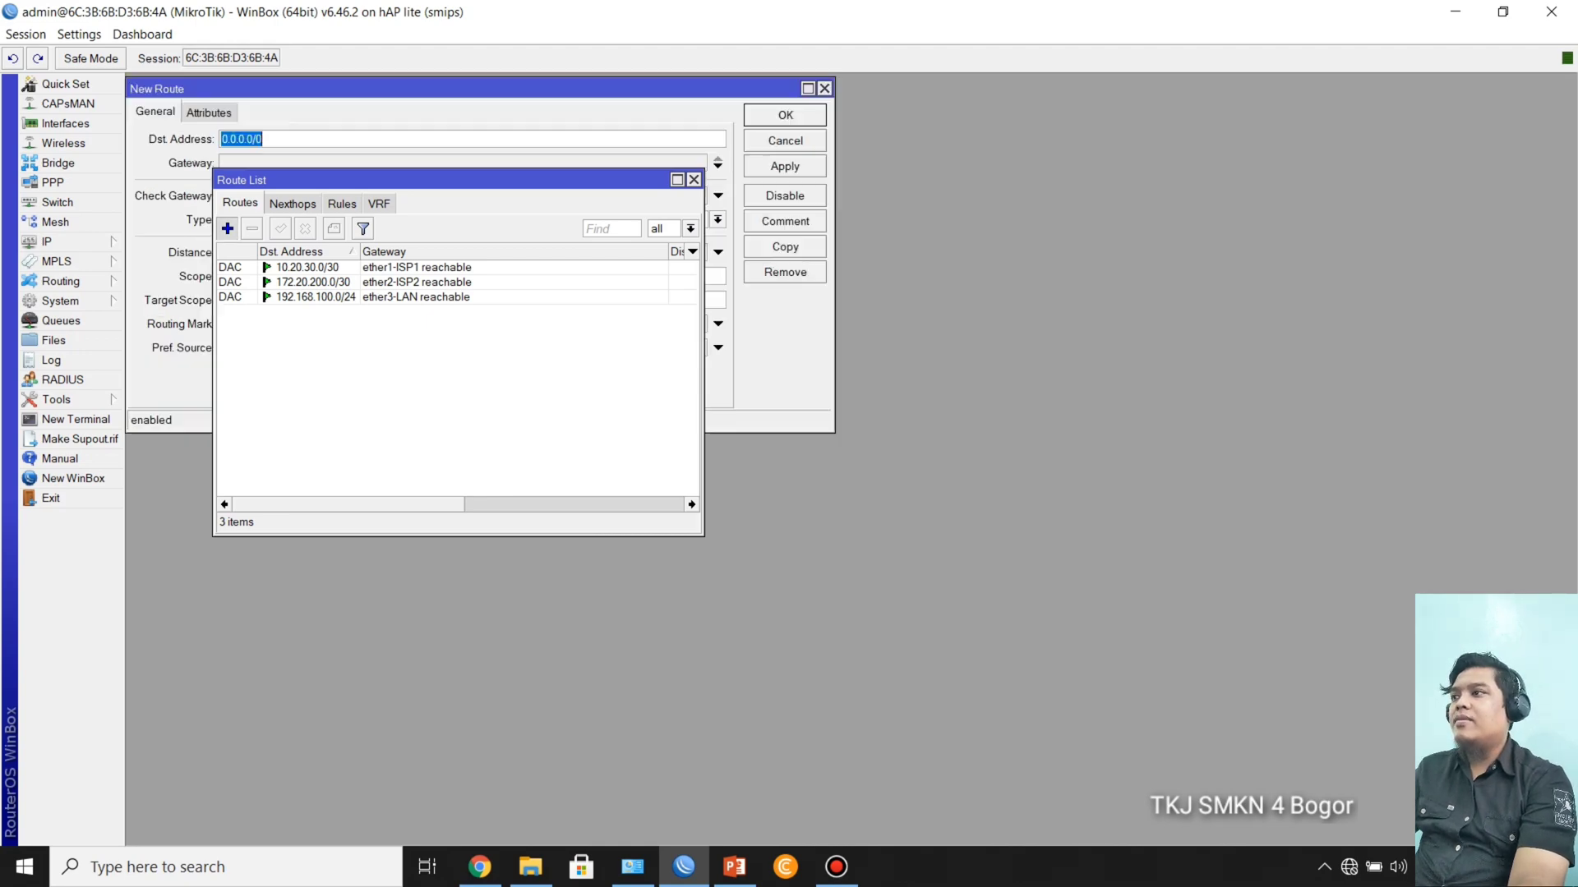
{"action": "left_click_drag", "start_coordinate": [345, 89], "coordinate": [591, 326]}
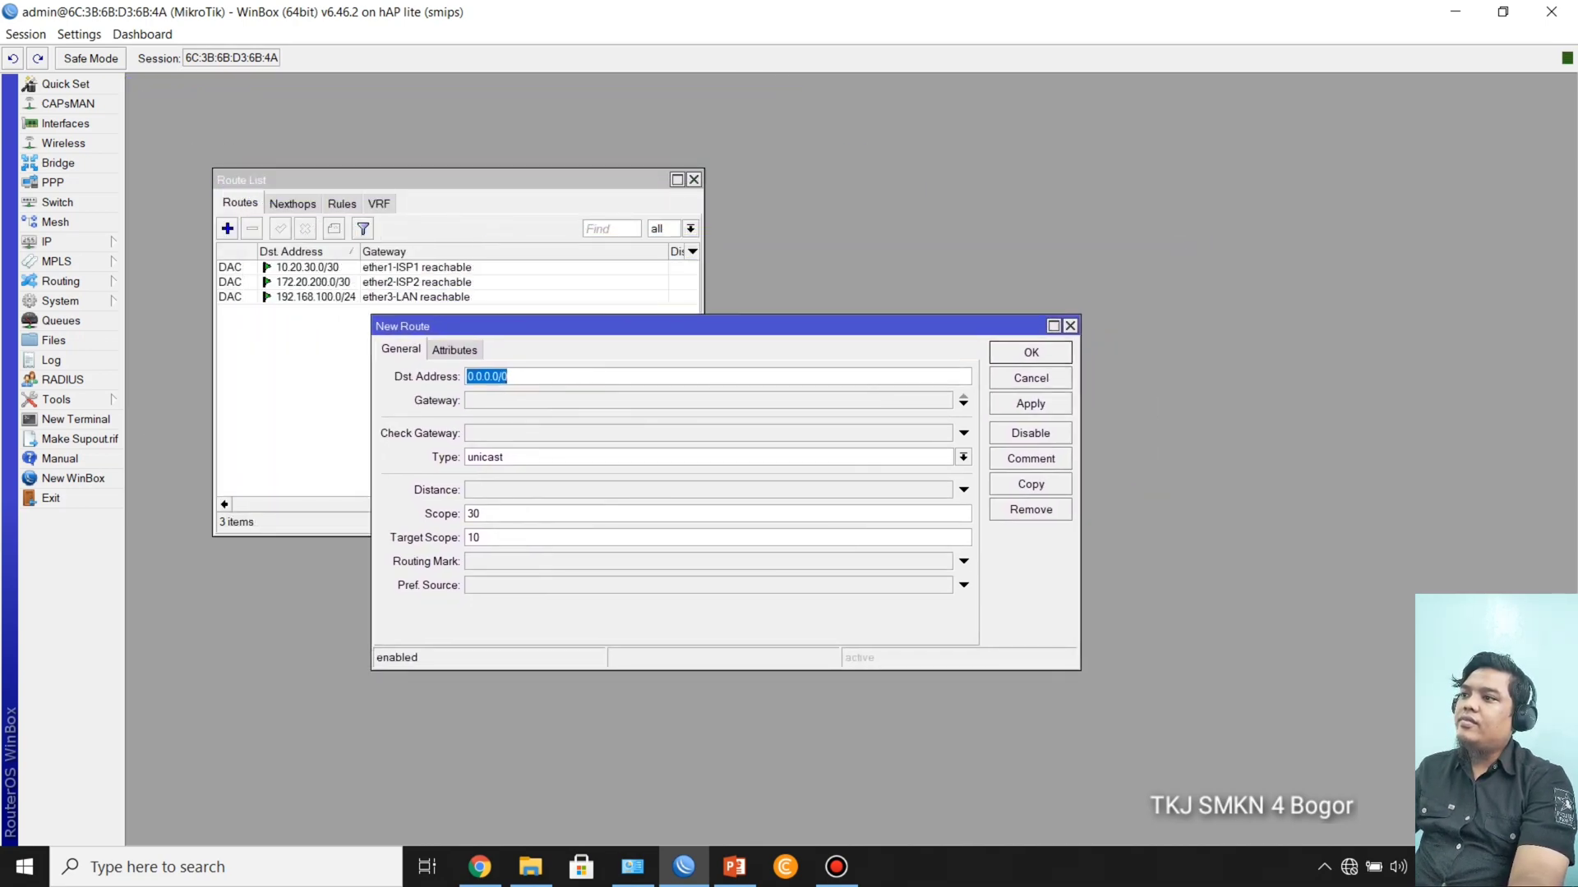
{"action": "left_click", "coordinate": [510, 376]}
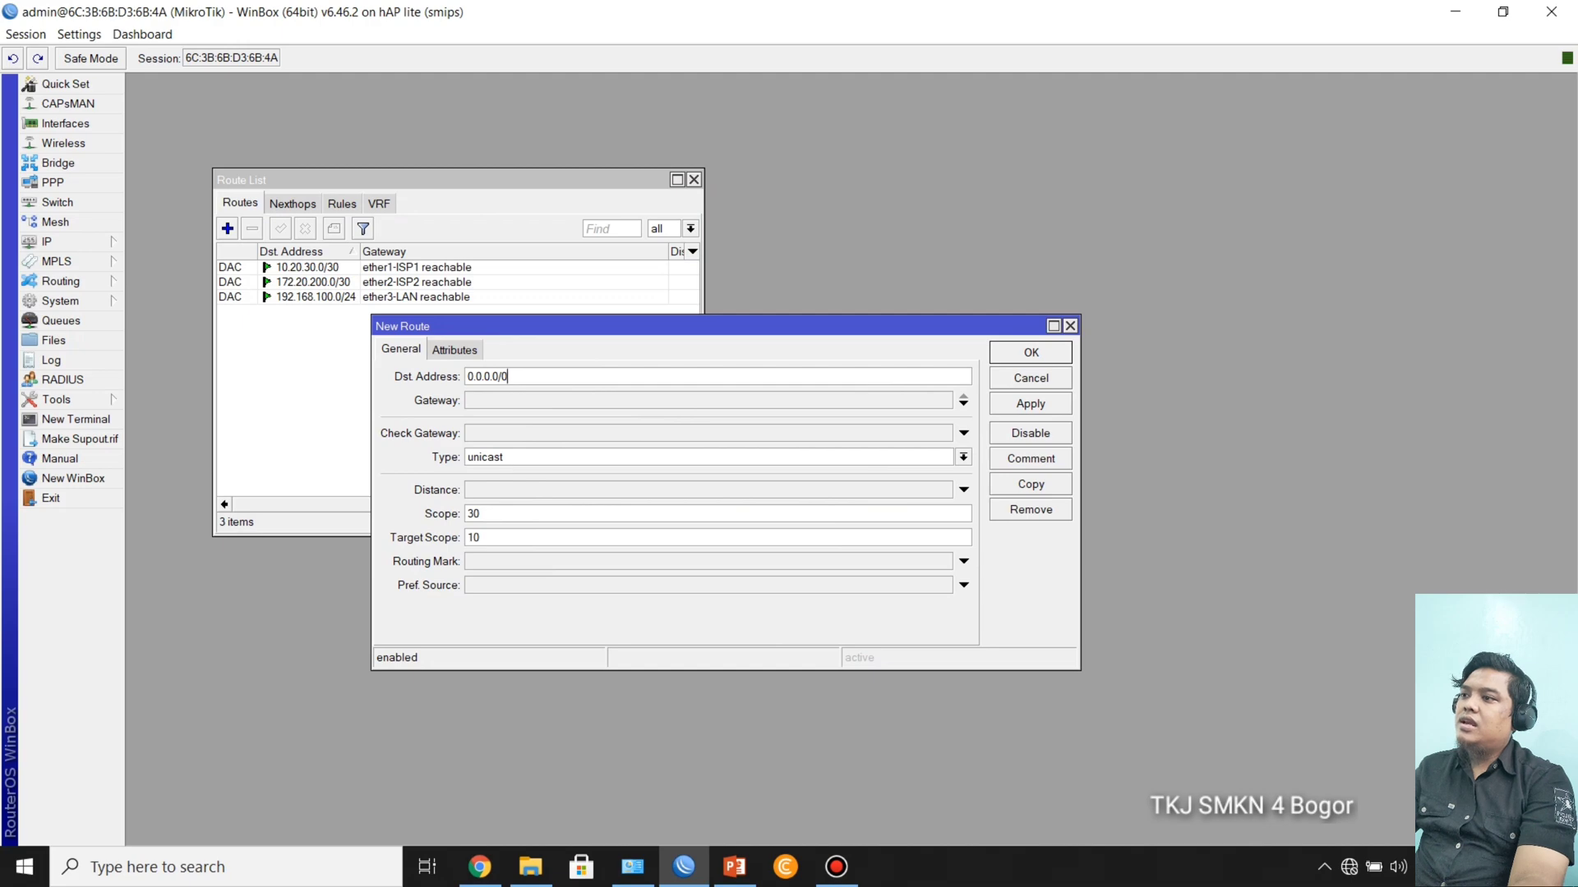
{"action": "left_click", "coordinate": [509, 400]}
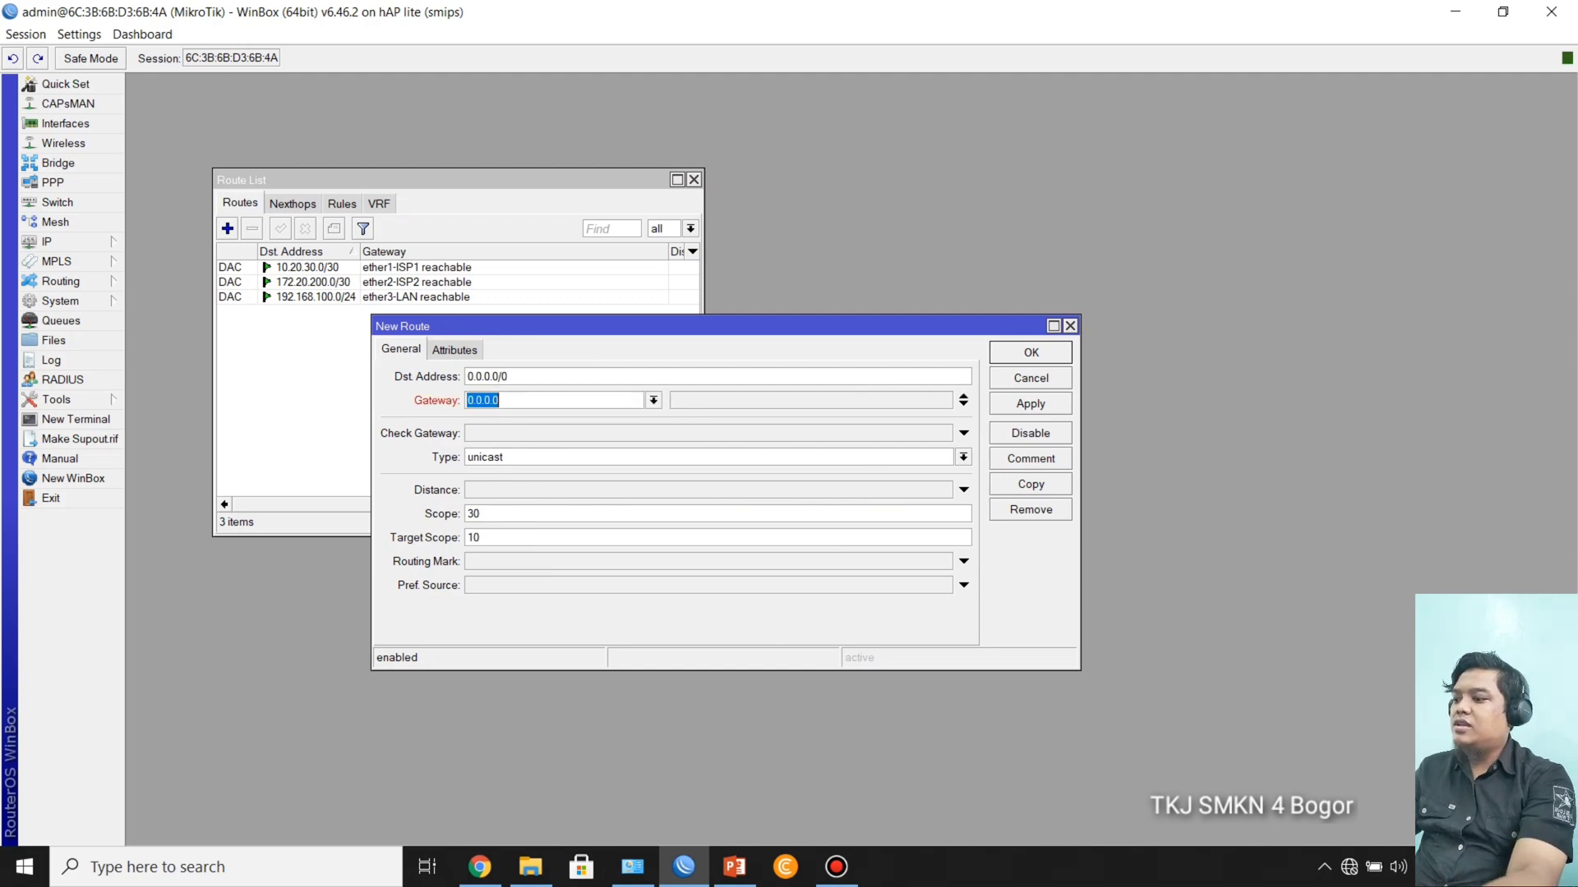
{"action": "type", "text": "10"}
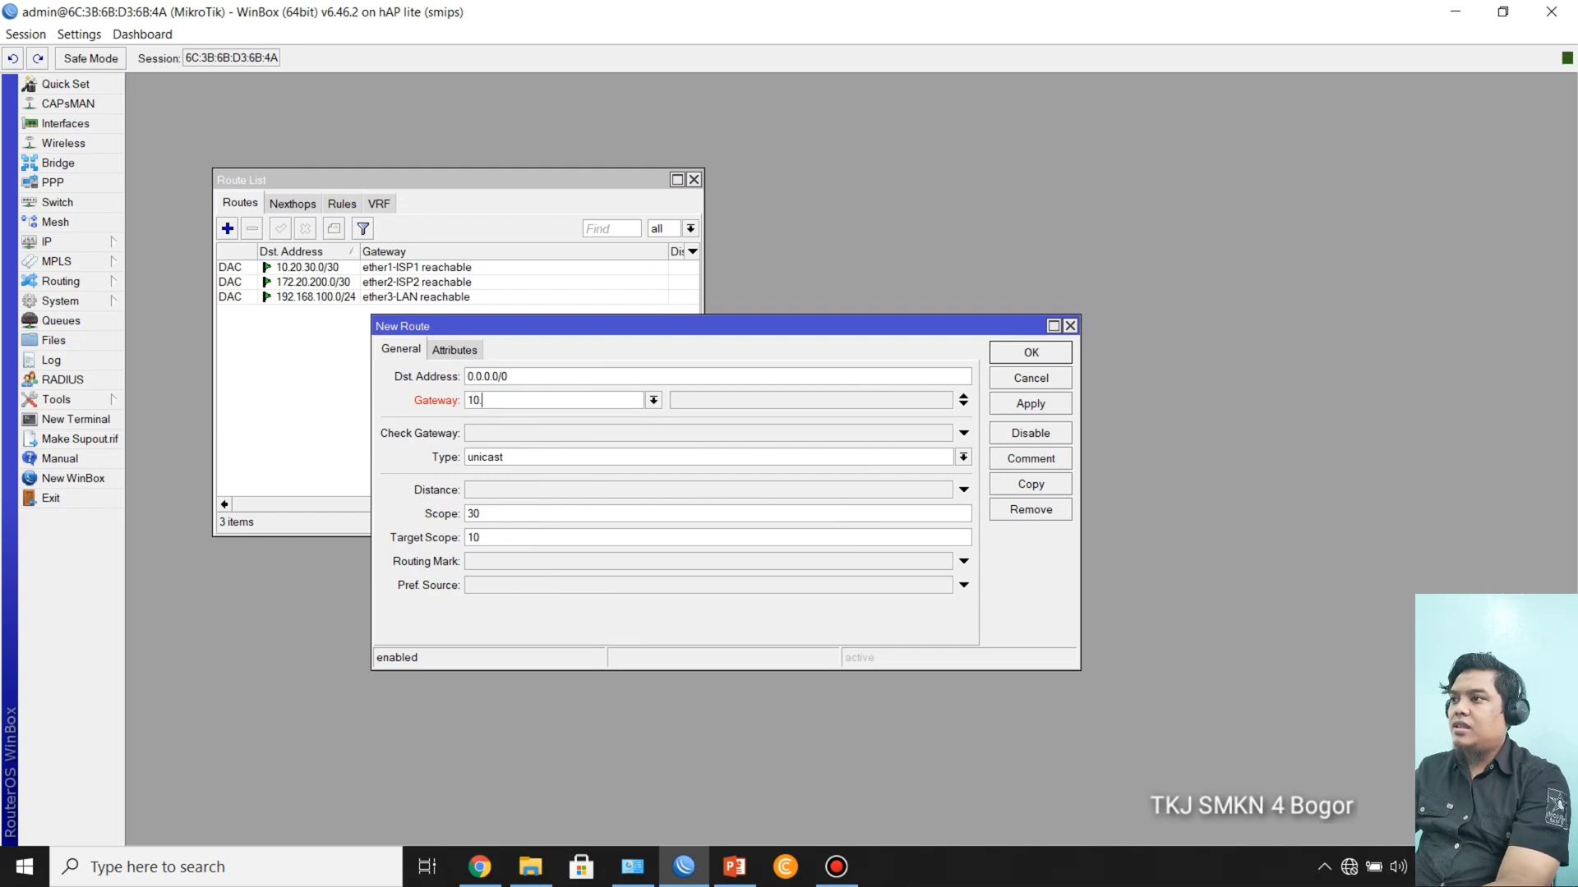
{"action": "type", "text": ".20."}
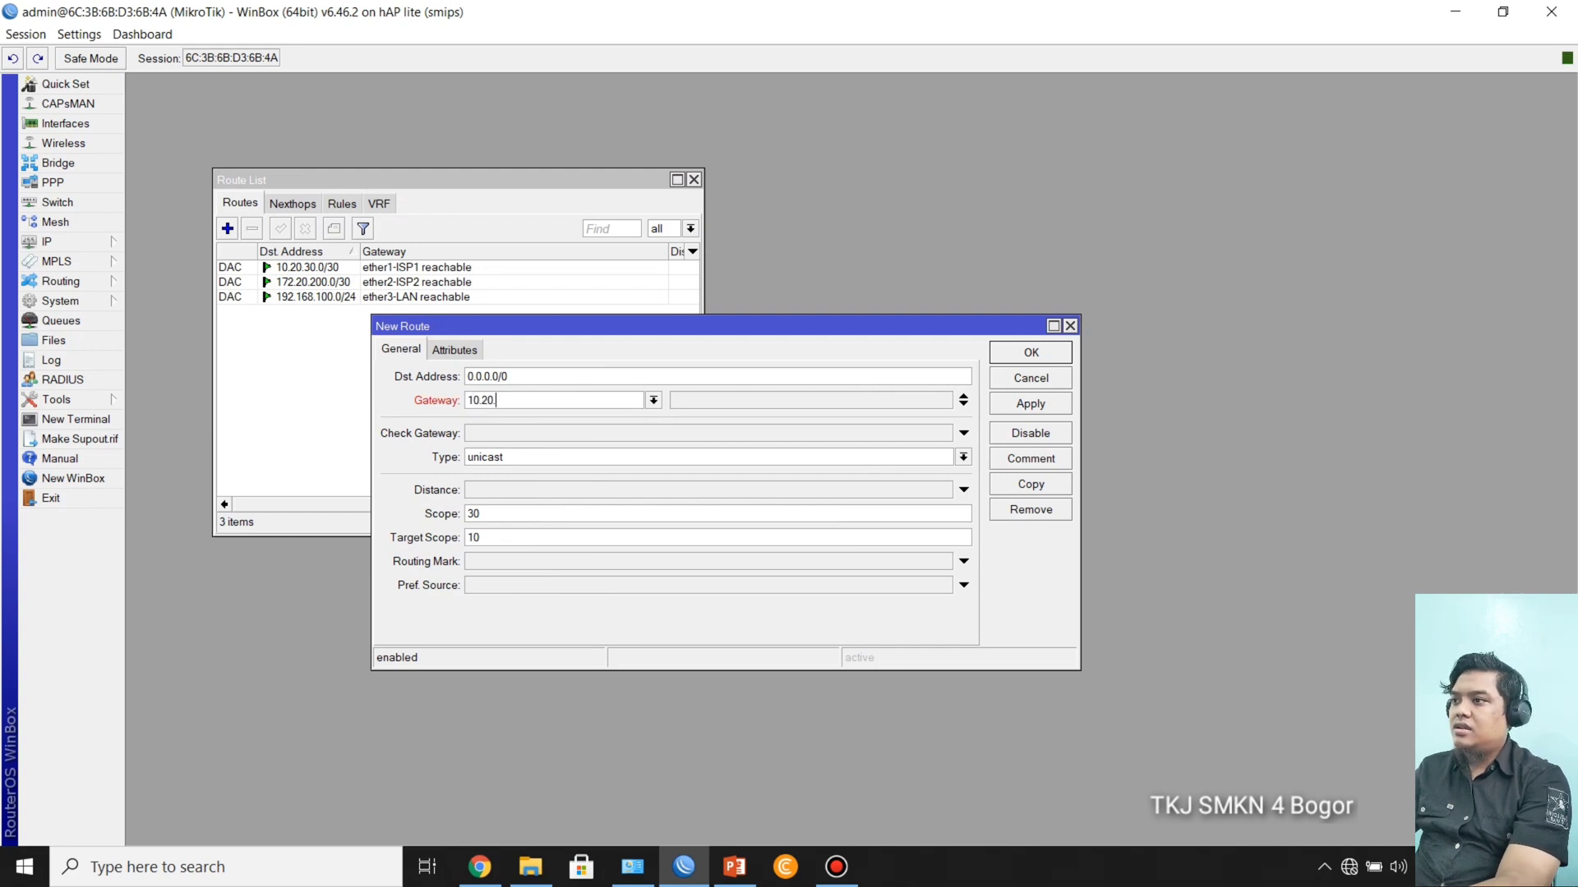
{"action": "type", "text": "30.1"}
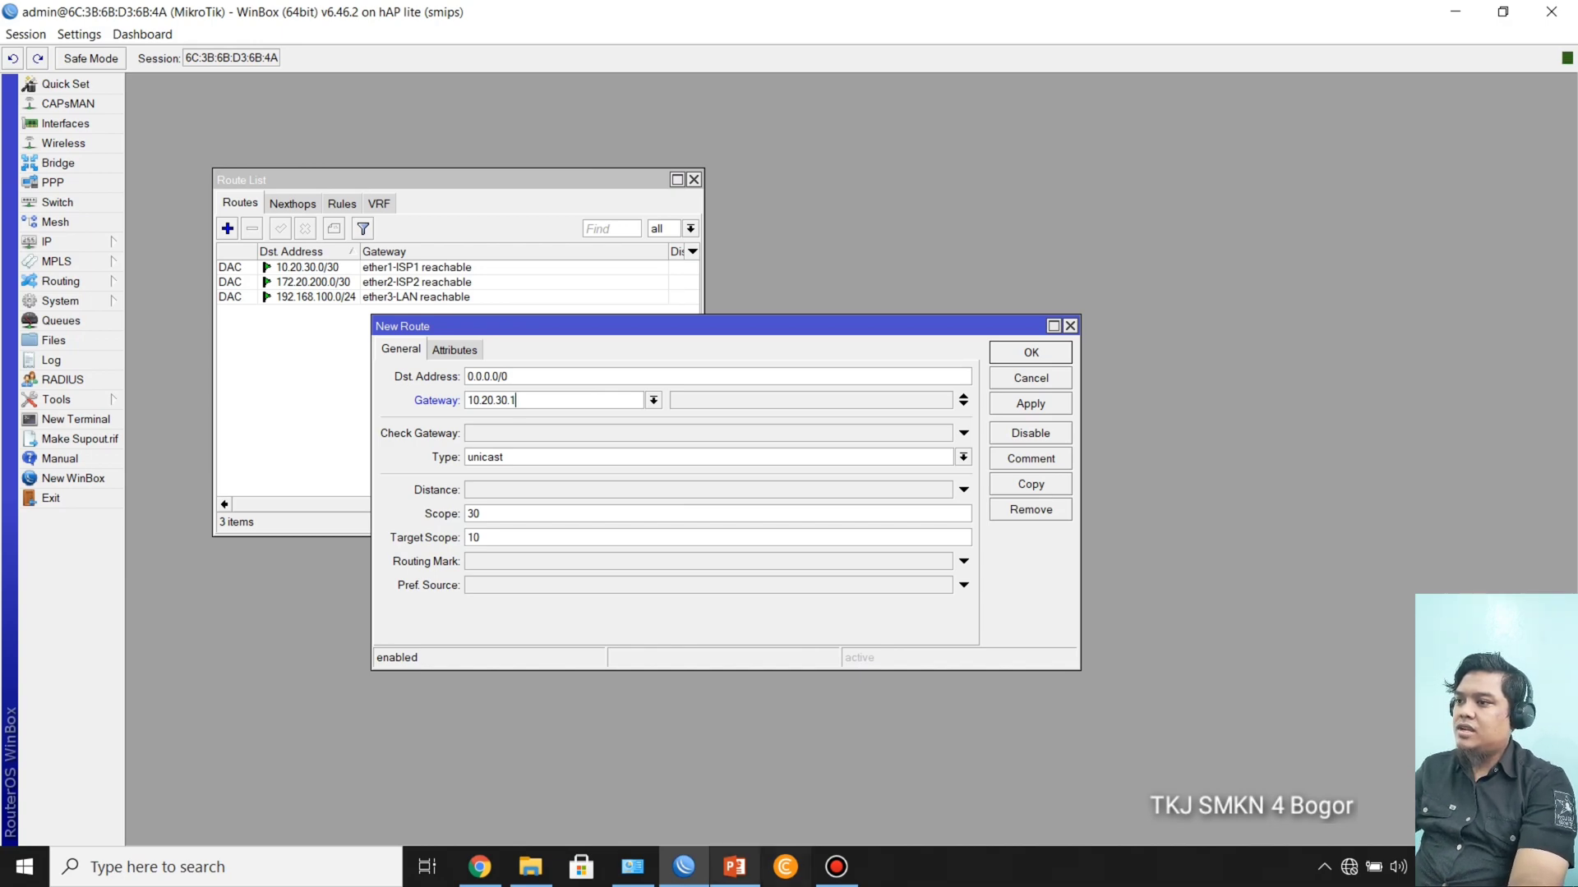
Step: Check the ISP-2 gateway address on the topology slide in PowerPoint and return to WinBox
{"action": "left_click", "coordinate": [734, 867]}
{"action": "key", "text": "Right"}
{"action": "key", "text": "Left"}
{"action": "key", "text": "Left"}
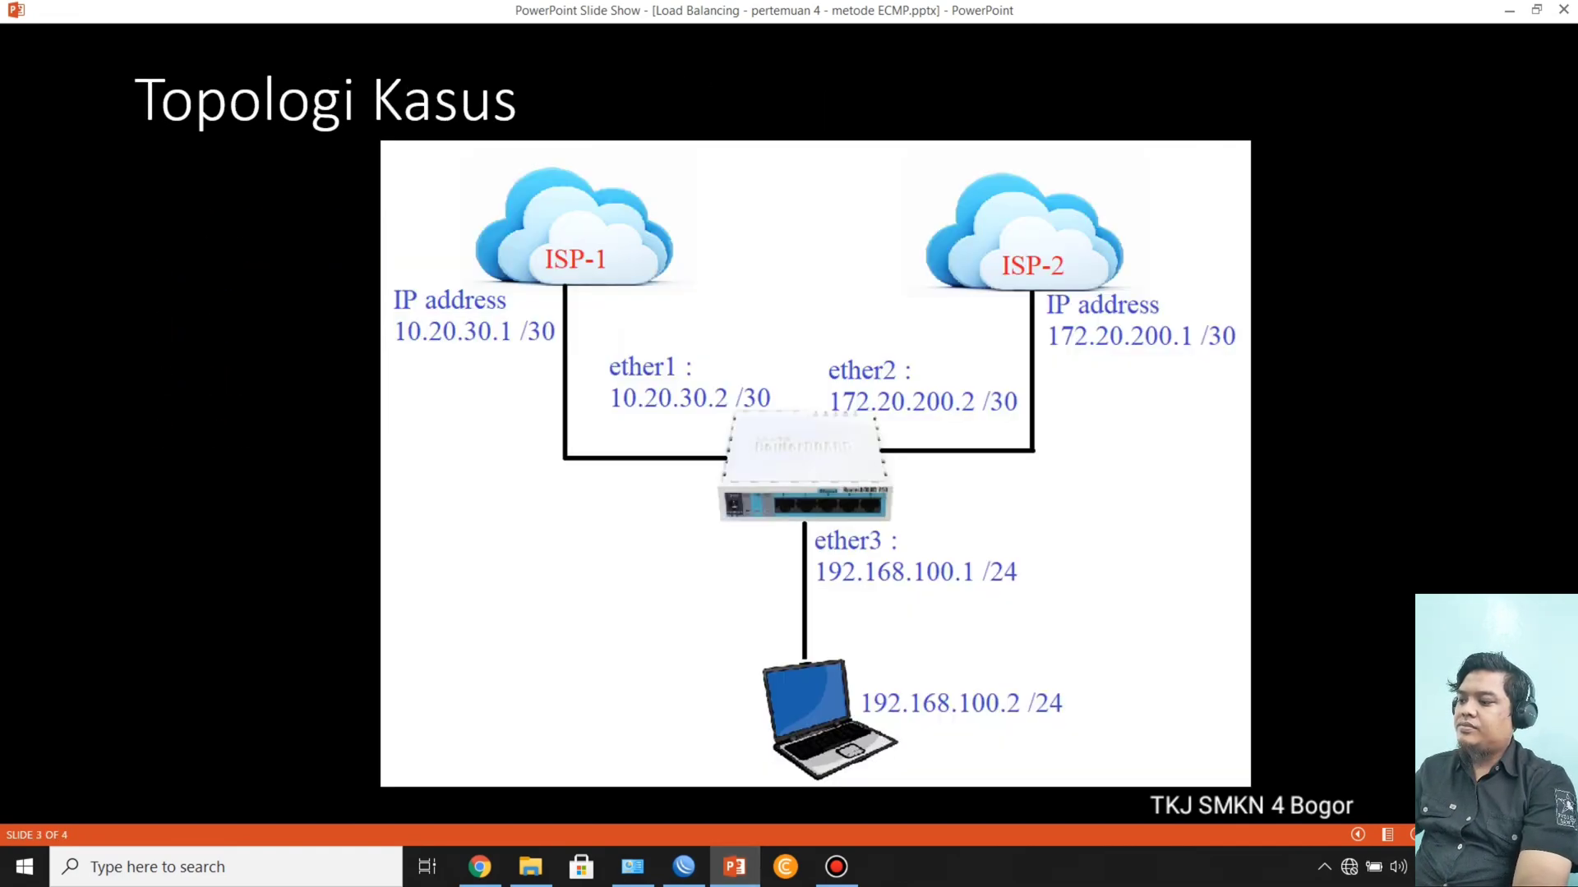
{"action": "key", "text": "alt+Tab"}
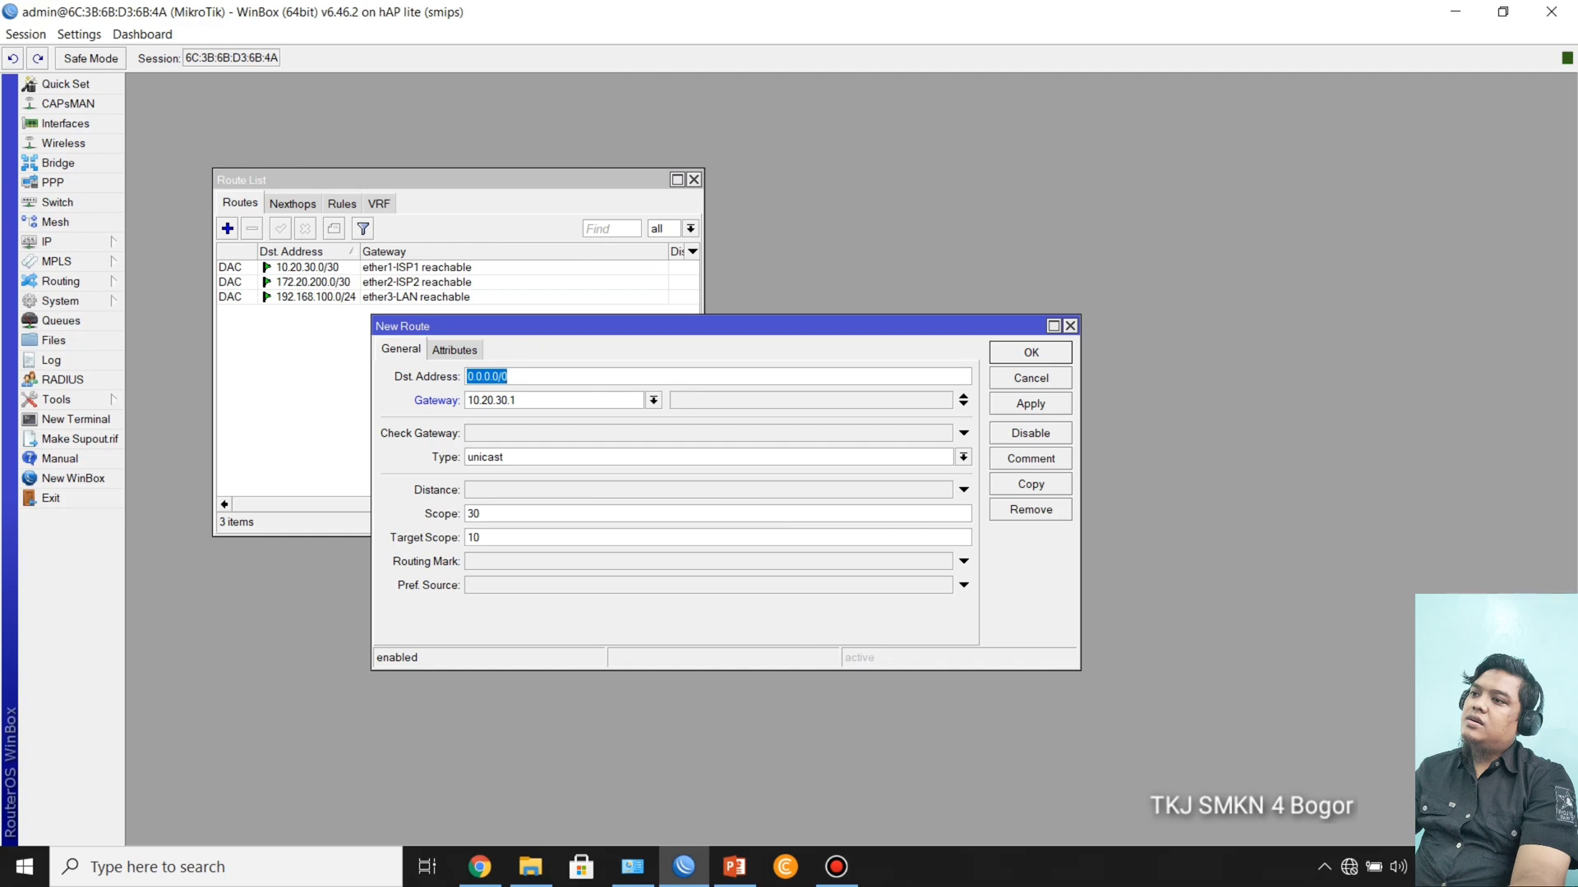
Step: Add 172.20.200.1 as the default route's second gateway, then save the route and close the route list
{"action": "left_click", "coordinate": [964, 404]}
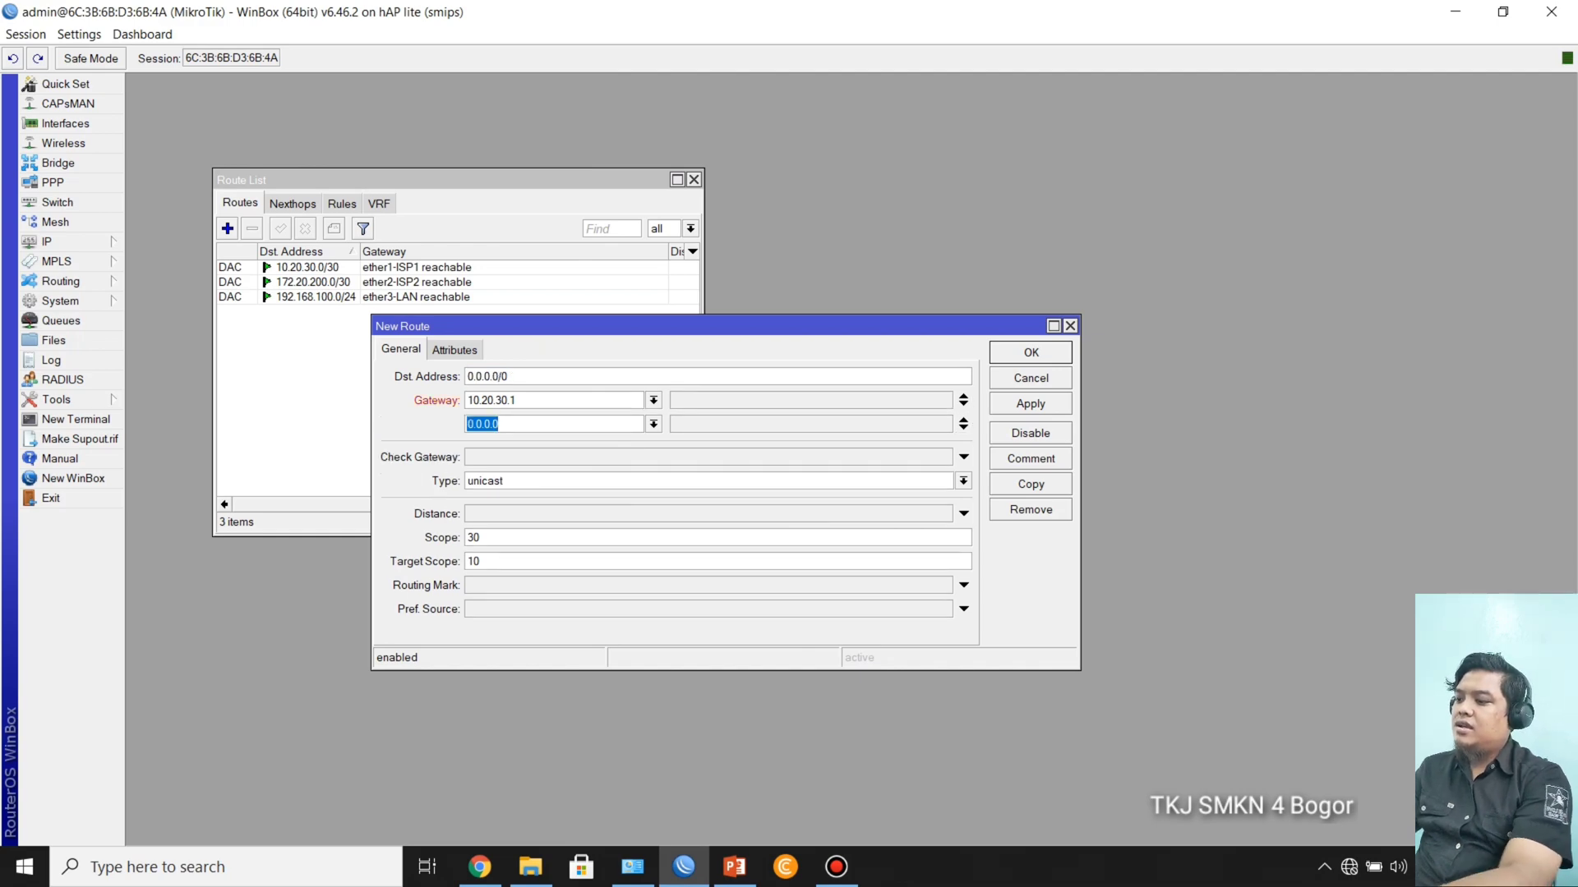
{"action": "type", "text": "172.20"}
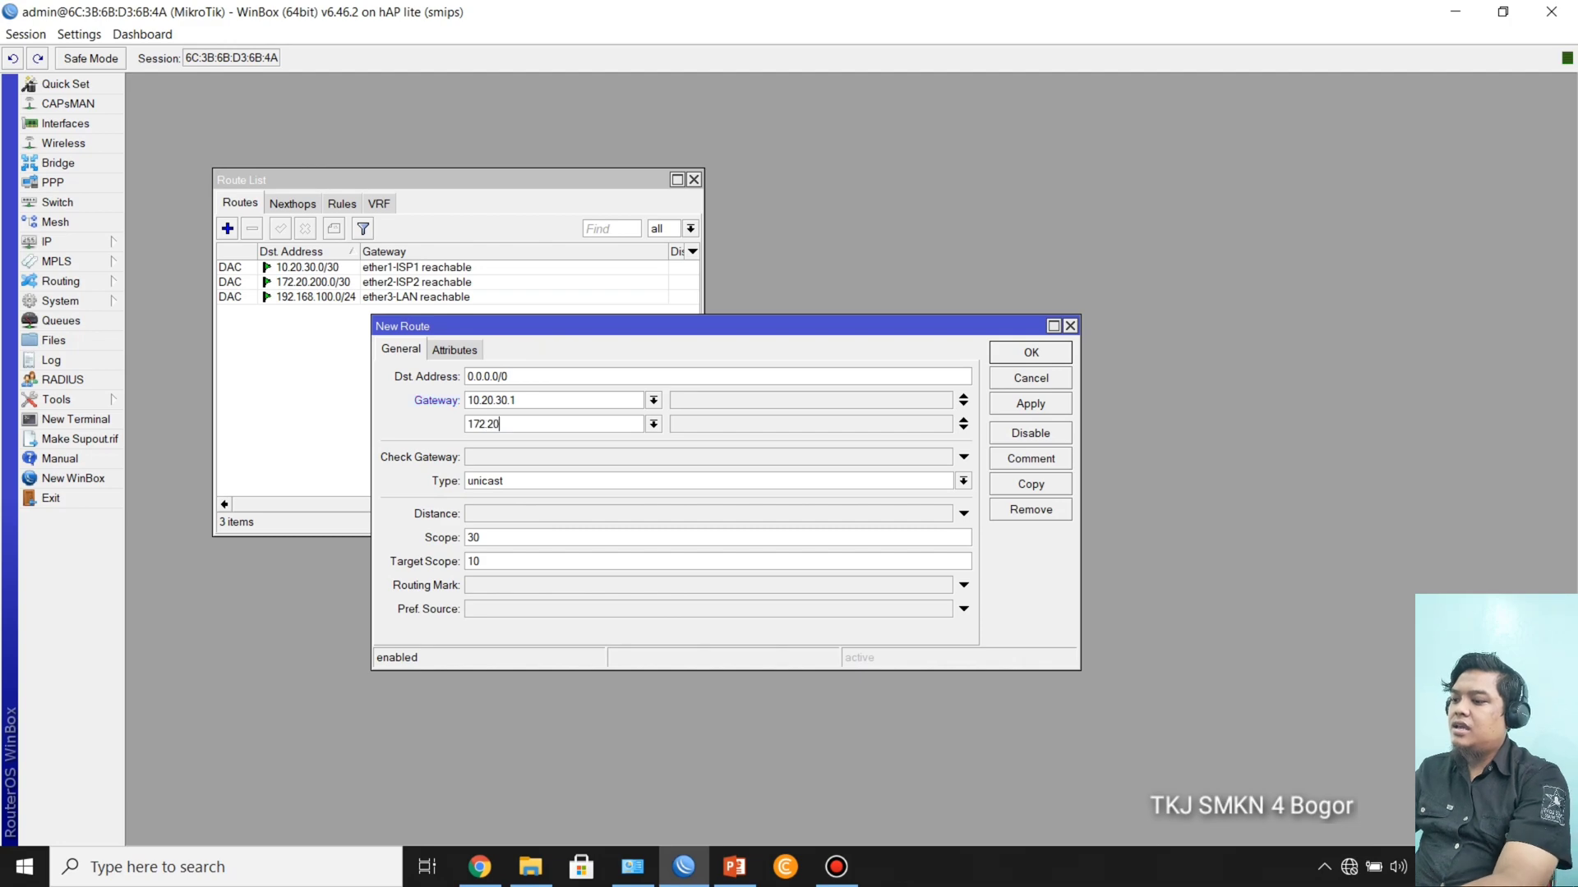
{"action": "type", "text": ".30"}
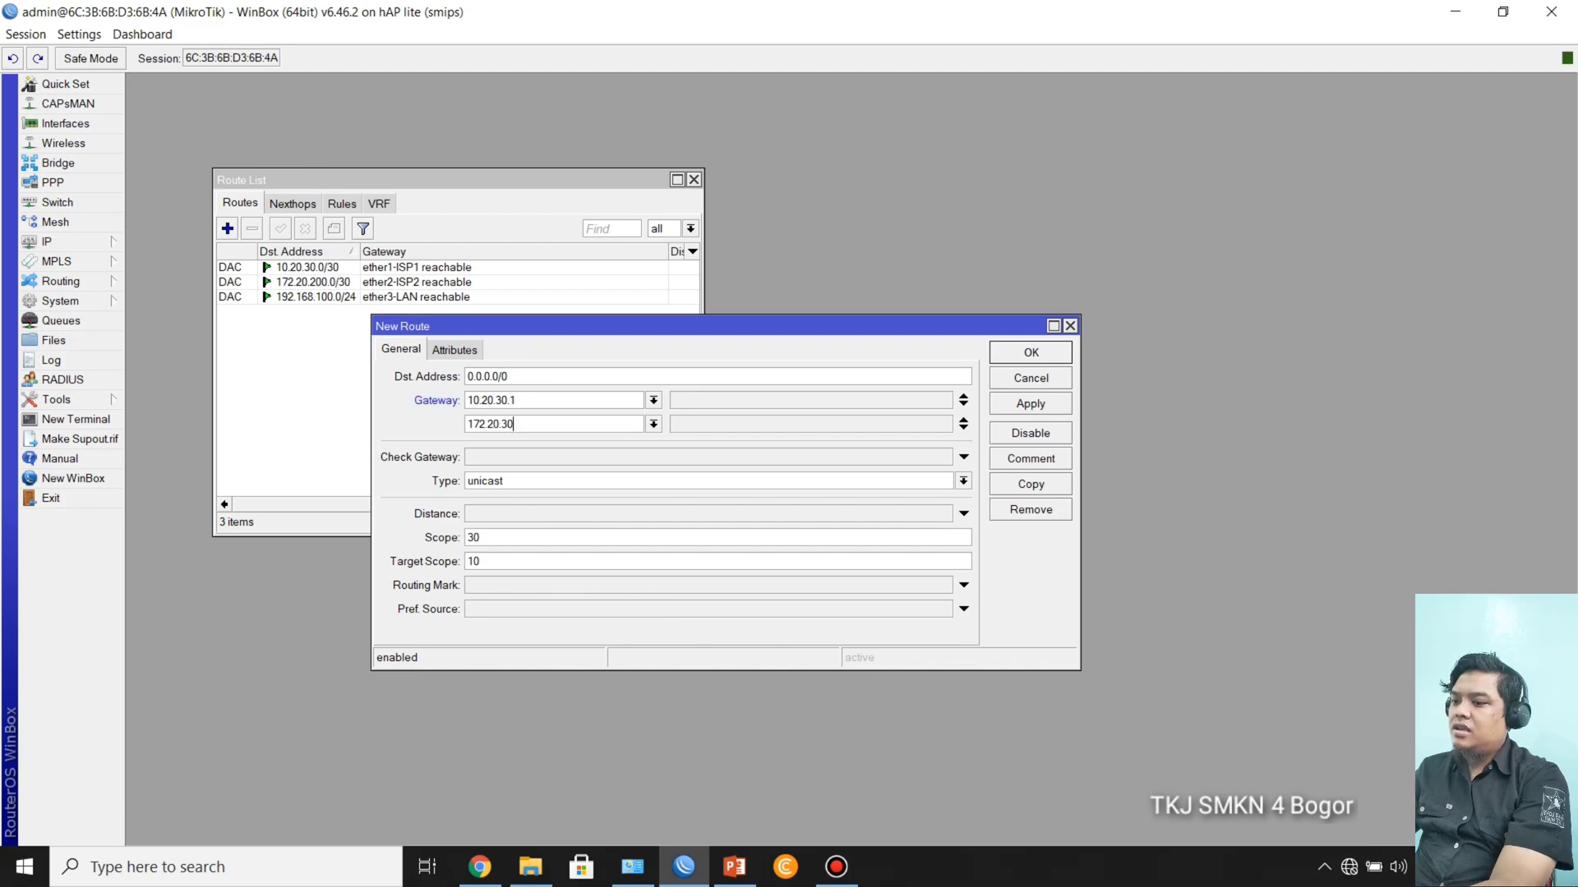
{"action": "key", "text": "BackSpace"}
{"action": "key", "text": "BackSpace"}
{"action": "type", "text": "200"}
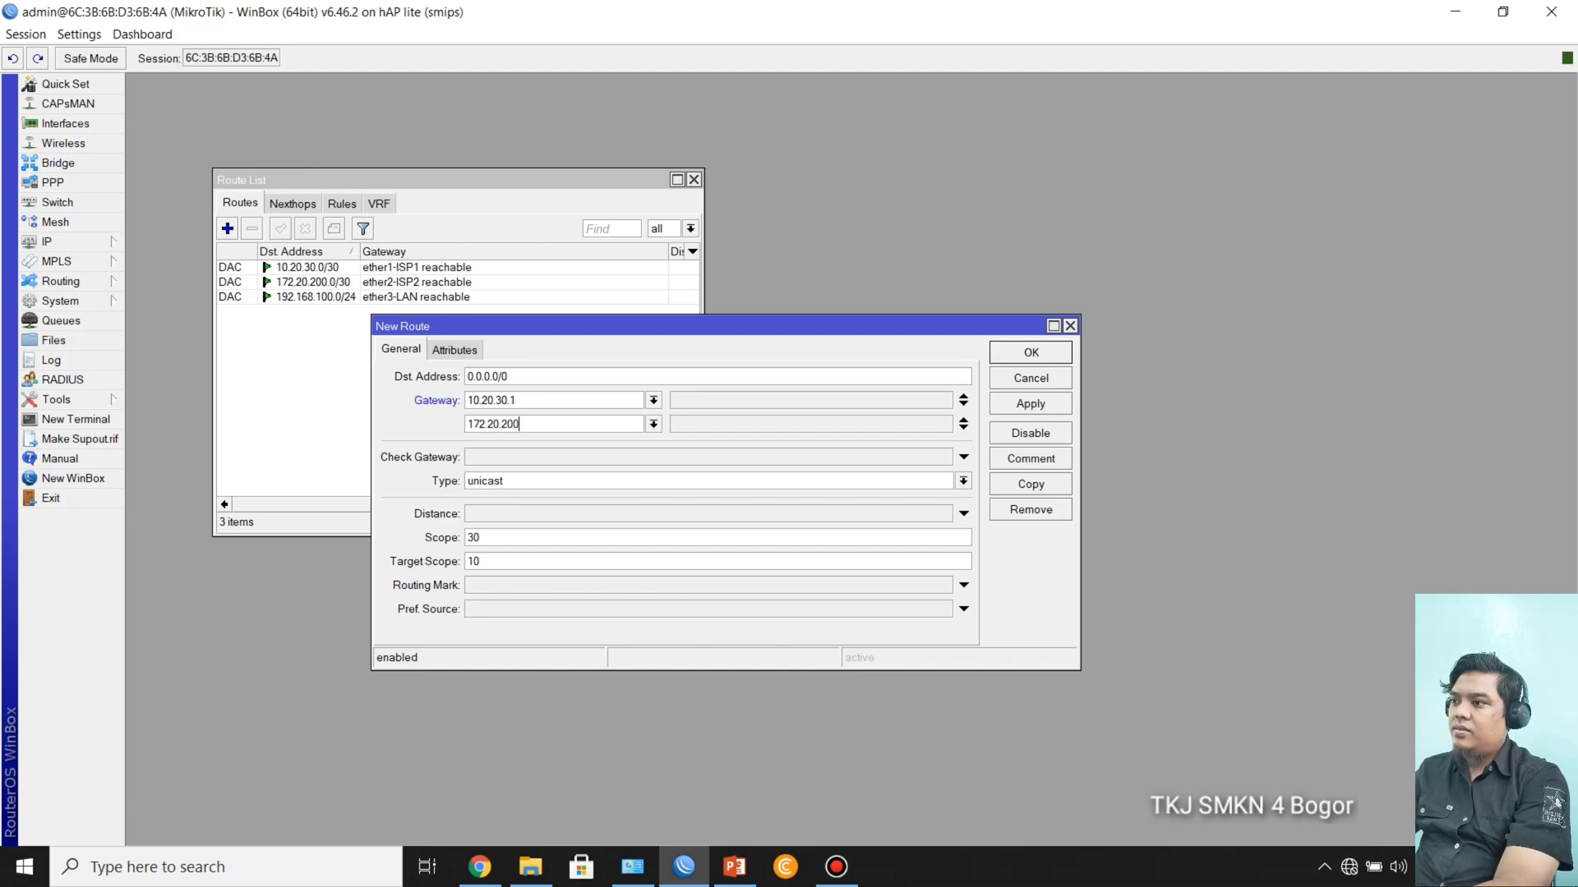
{"action": "type", "text": ".1"}
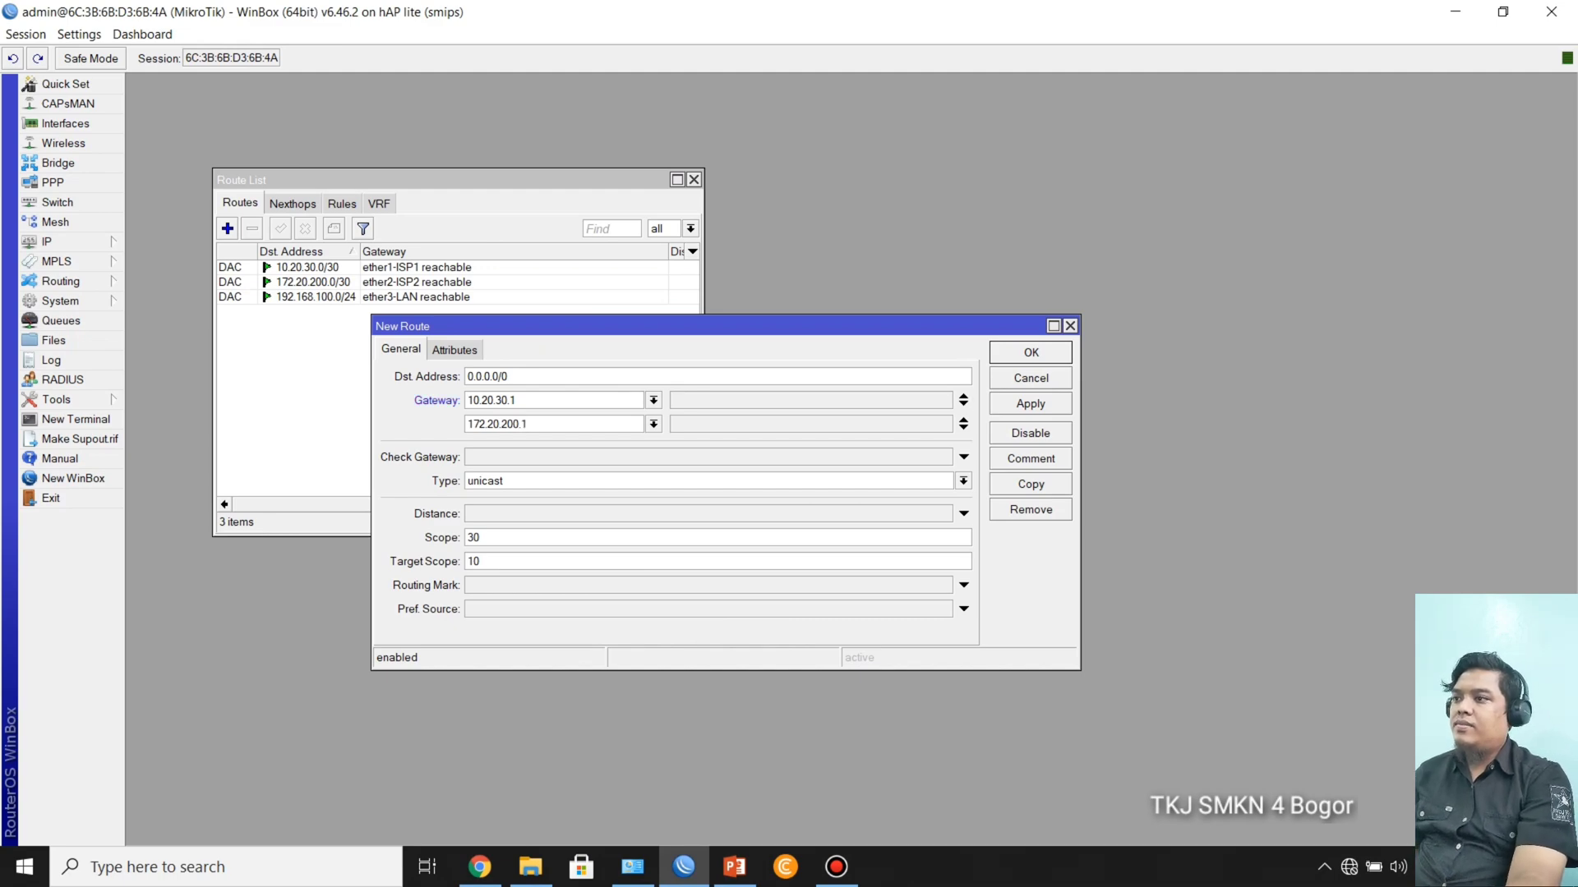
{"action": "left_click", "coordinate": [1030, 404]}
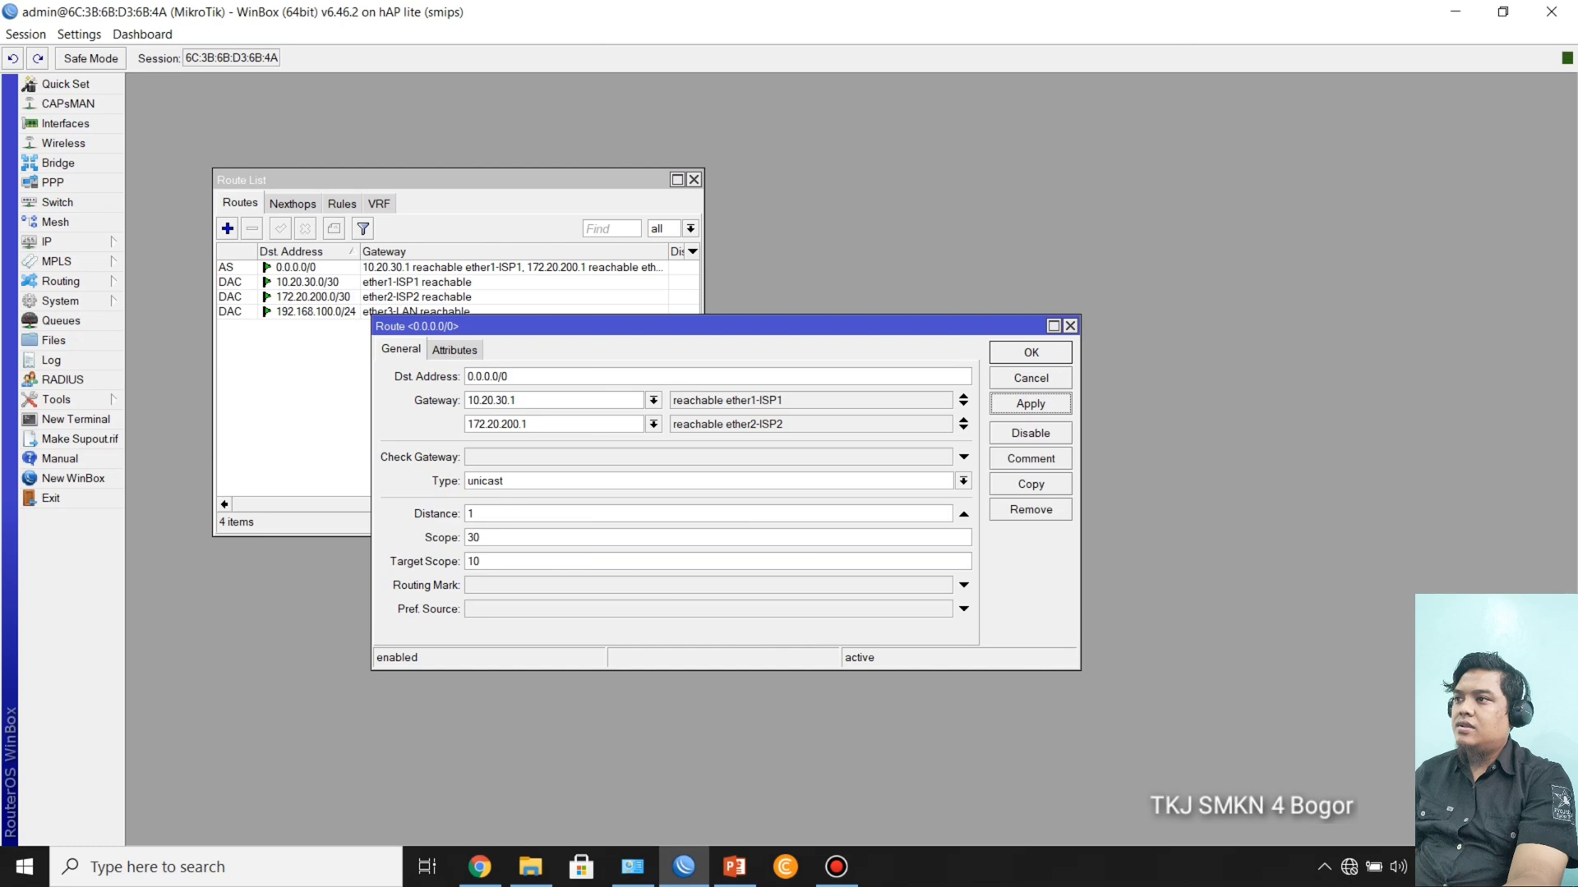
{"action": "left_click", "coordinate": [1030, 352]}
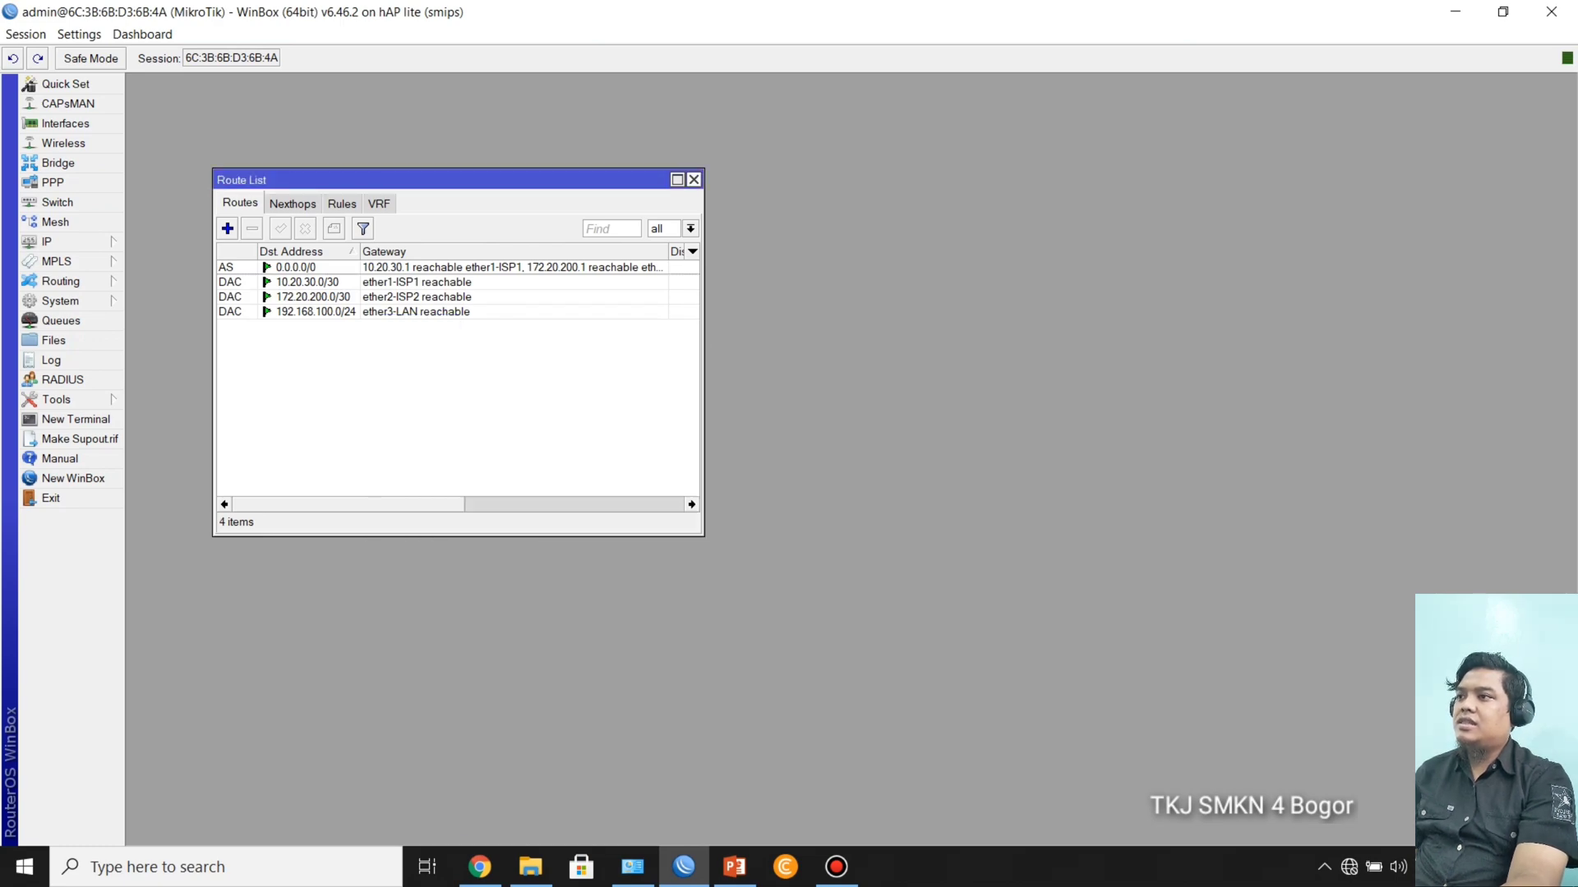
{"action": "left_click", "coordinate": [694, 180]}
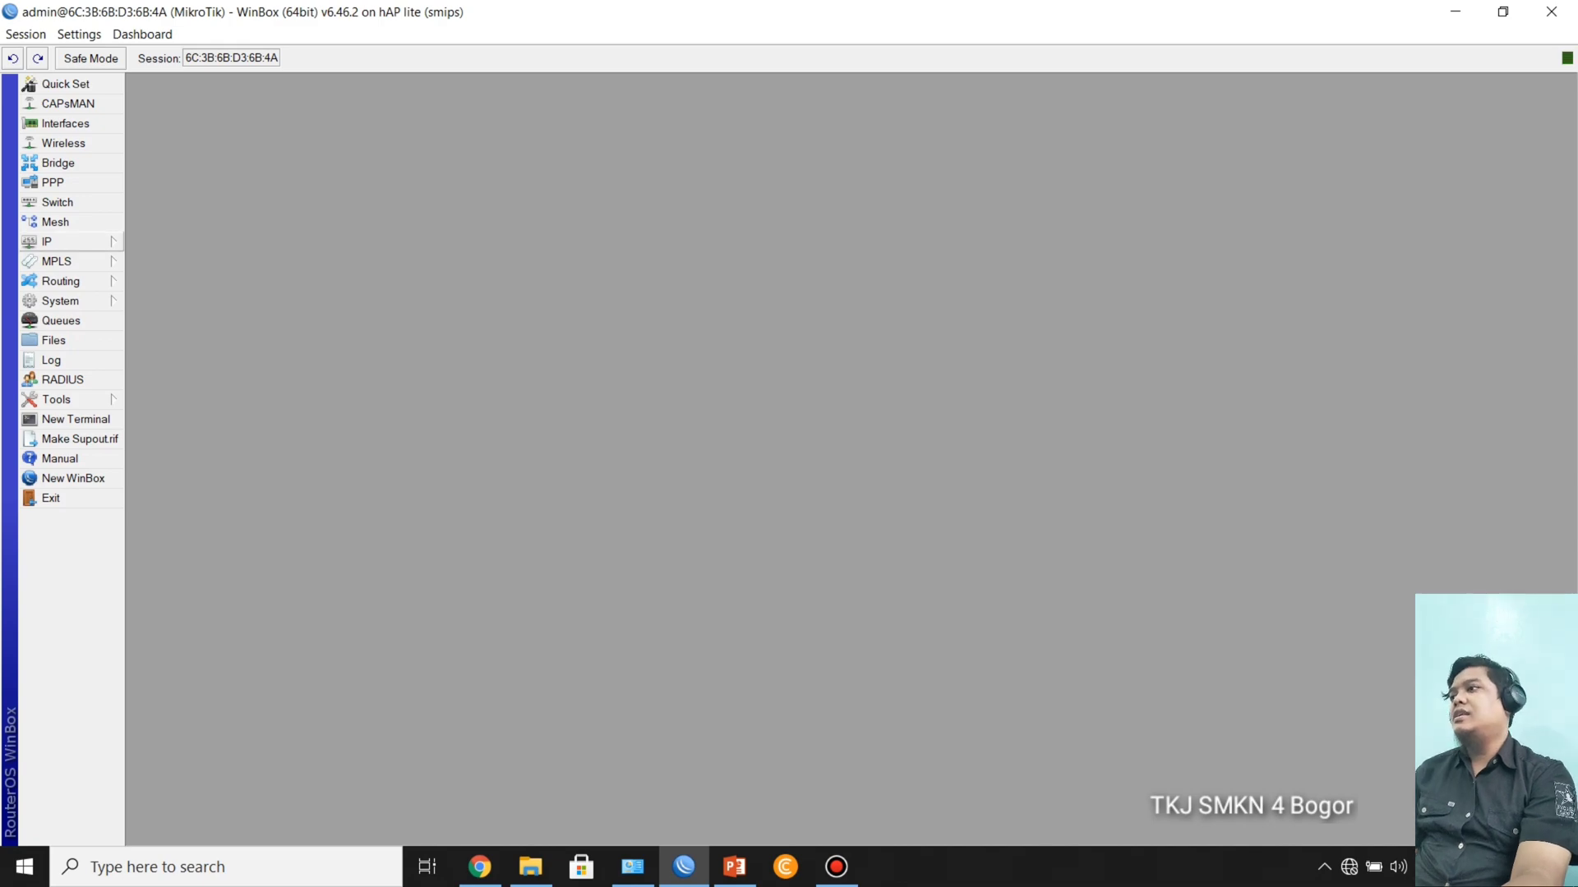
Step: Open a new router terminal, ping the ISP-1 gateway 10.20.30.1 and stop the ping after a few replies
{"action": "left_click", "coordinate": [76, 419]}
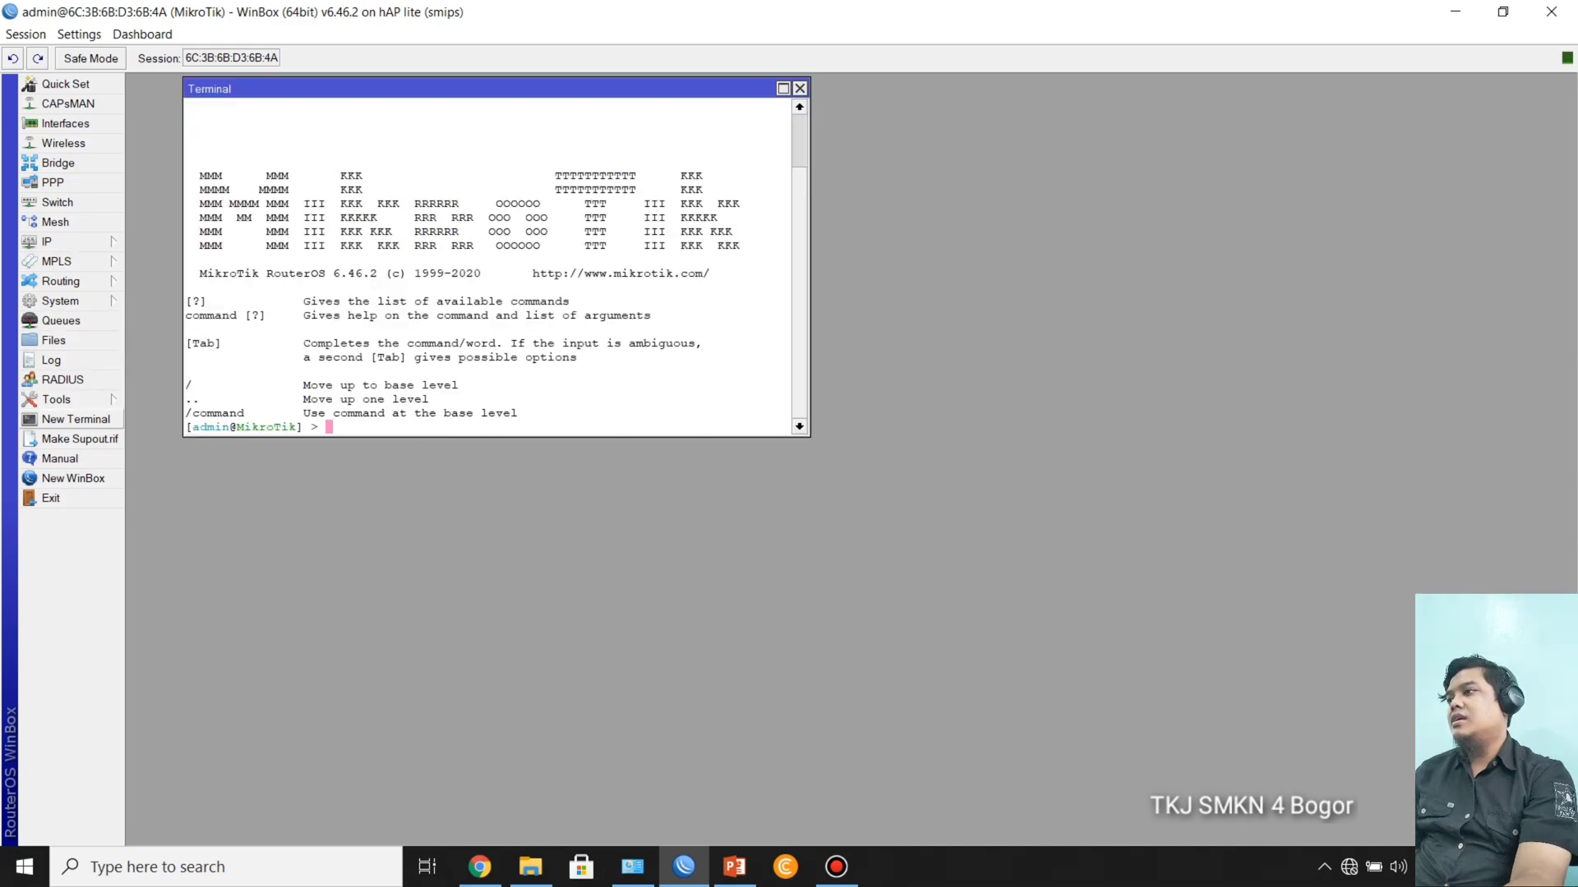
{"action": "left_click_drag", "start_coordinate": [411, 89], "coordinate": [516, 176]}
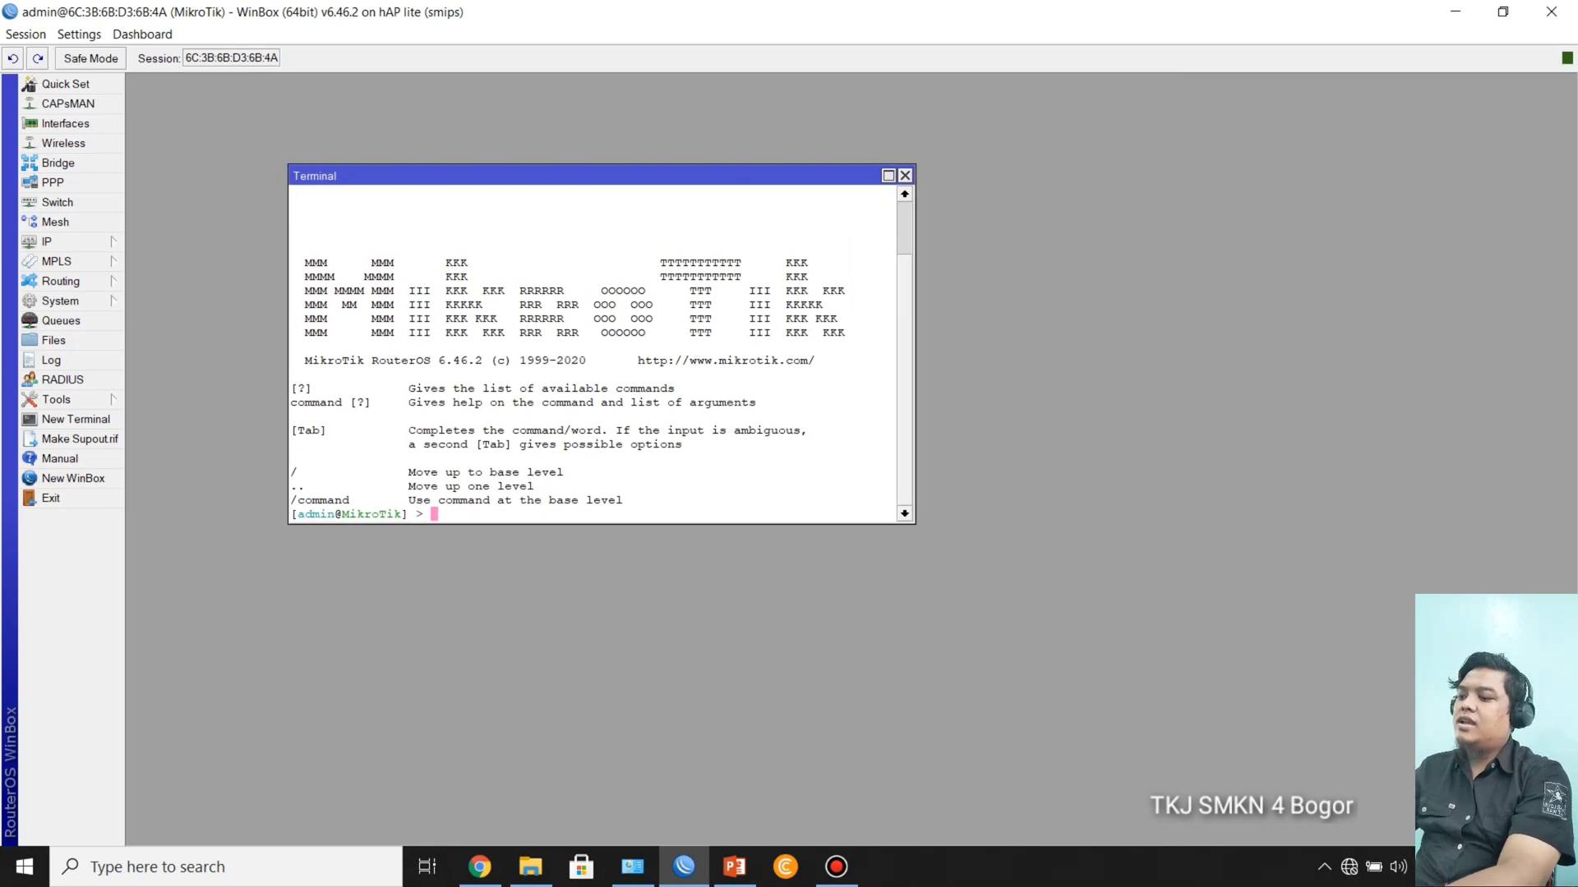
{"action": "type", "text": "ping "}
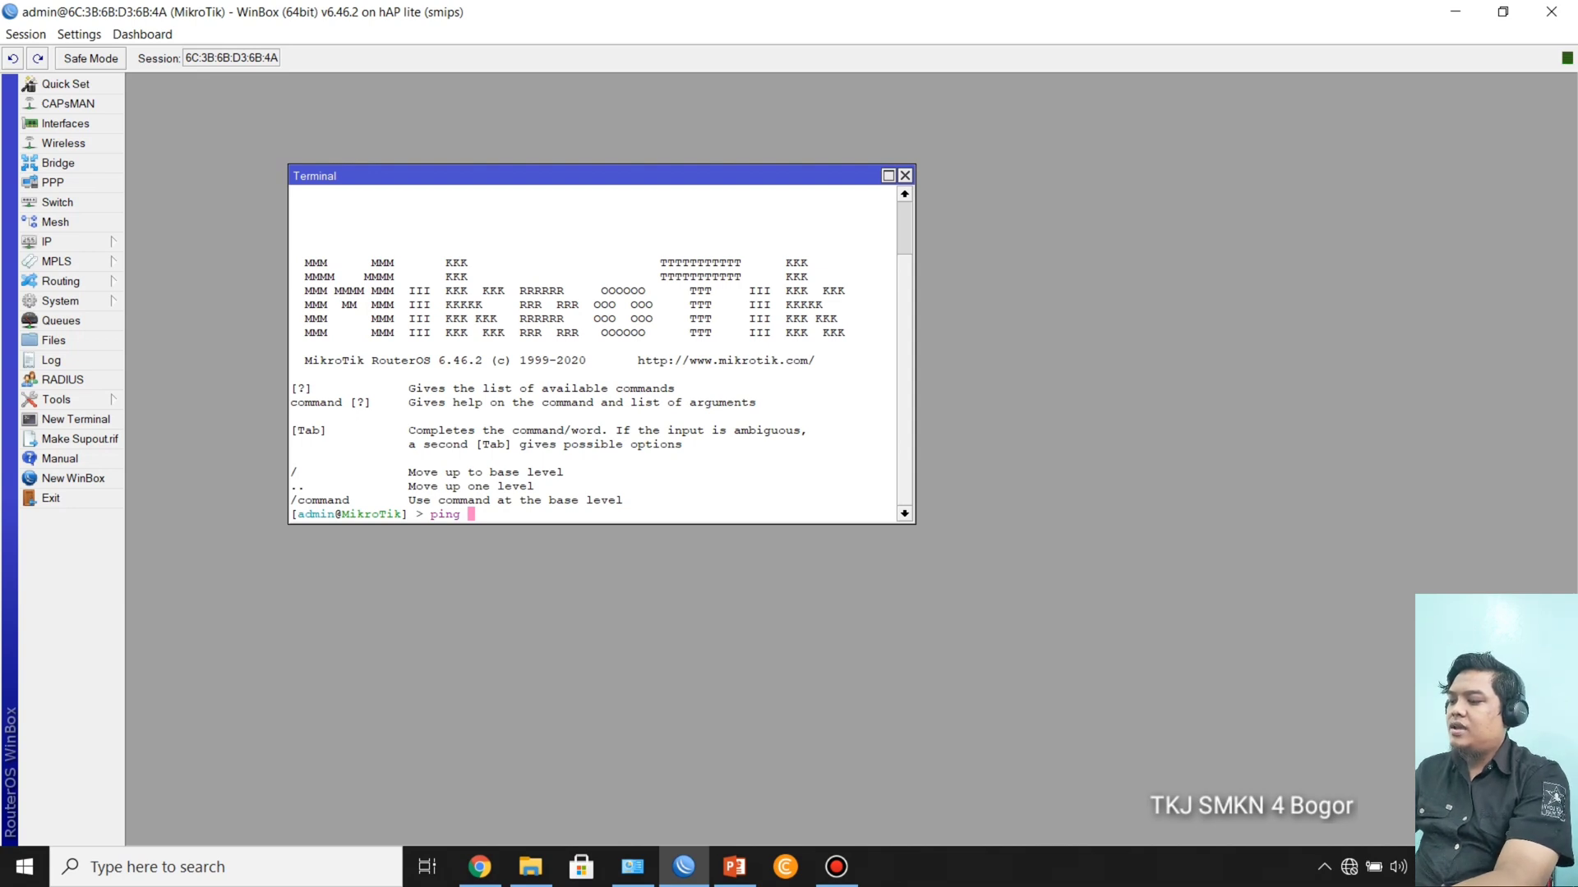
{"action": "type", "text": "10.20.30.1"}
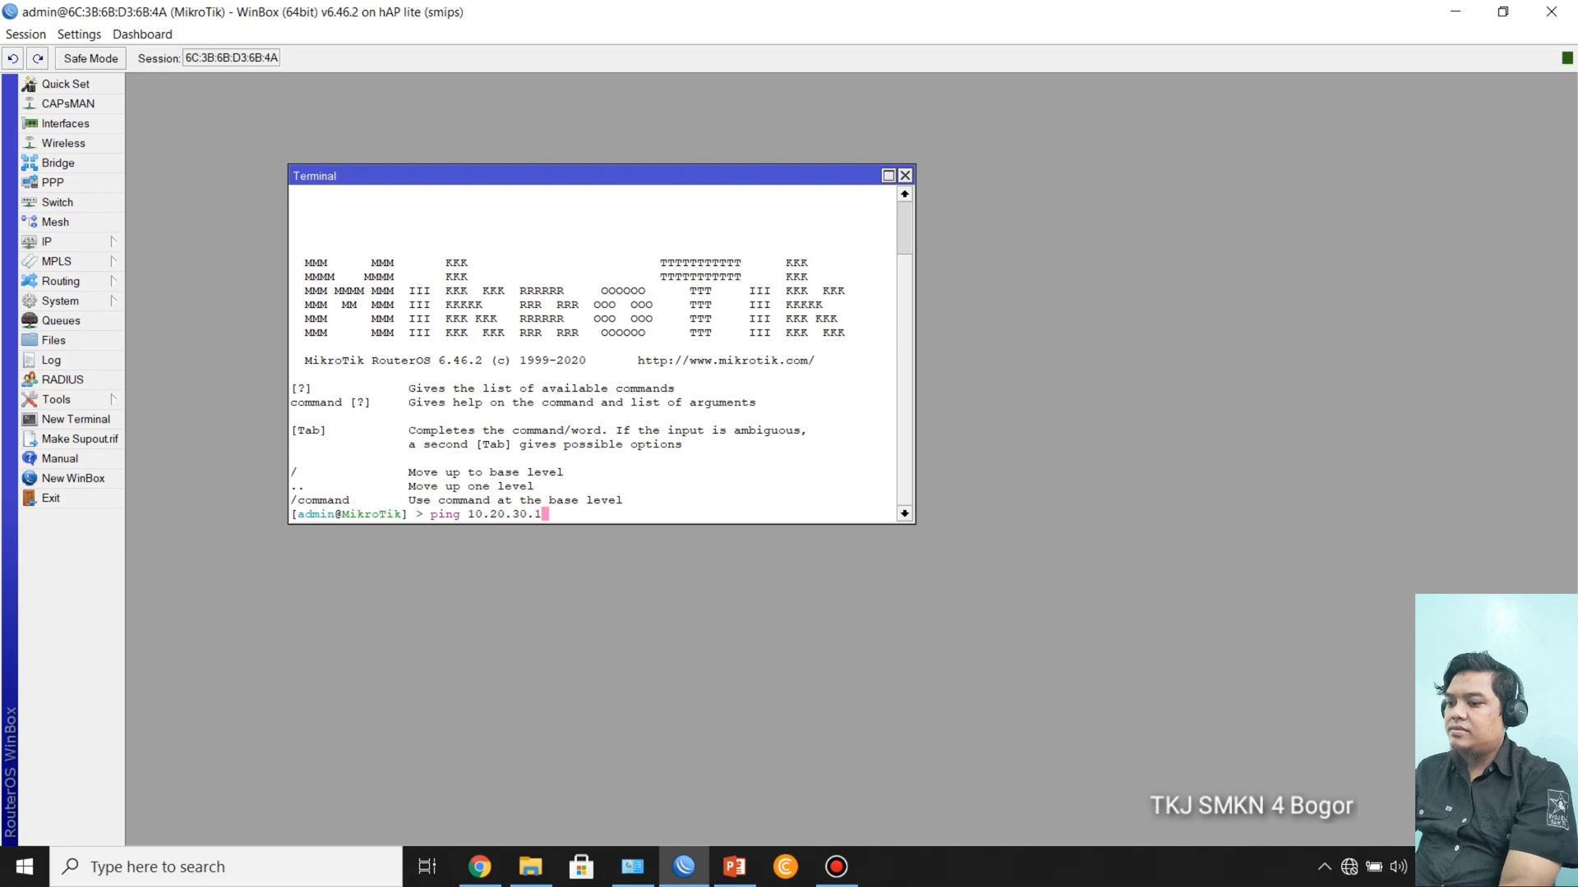
{"action": "key", "text": "Return"}
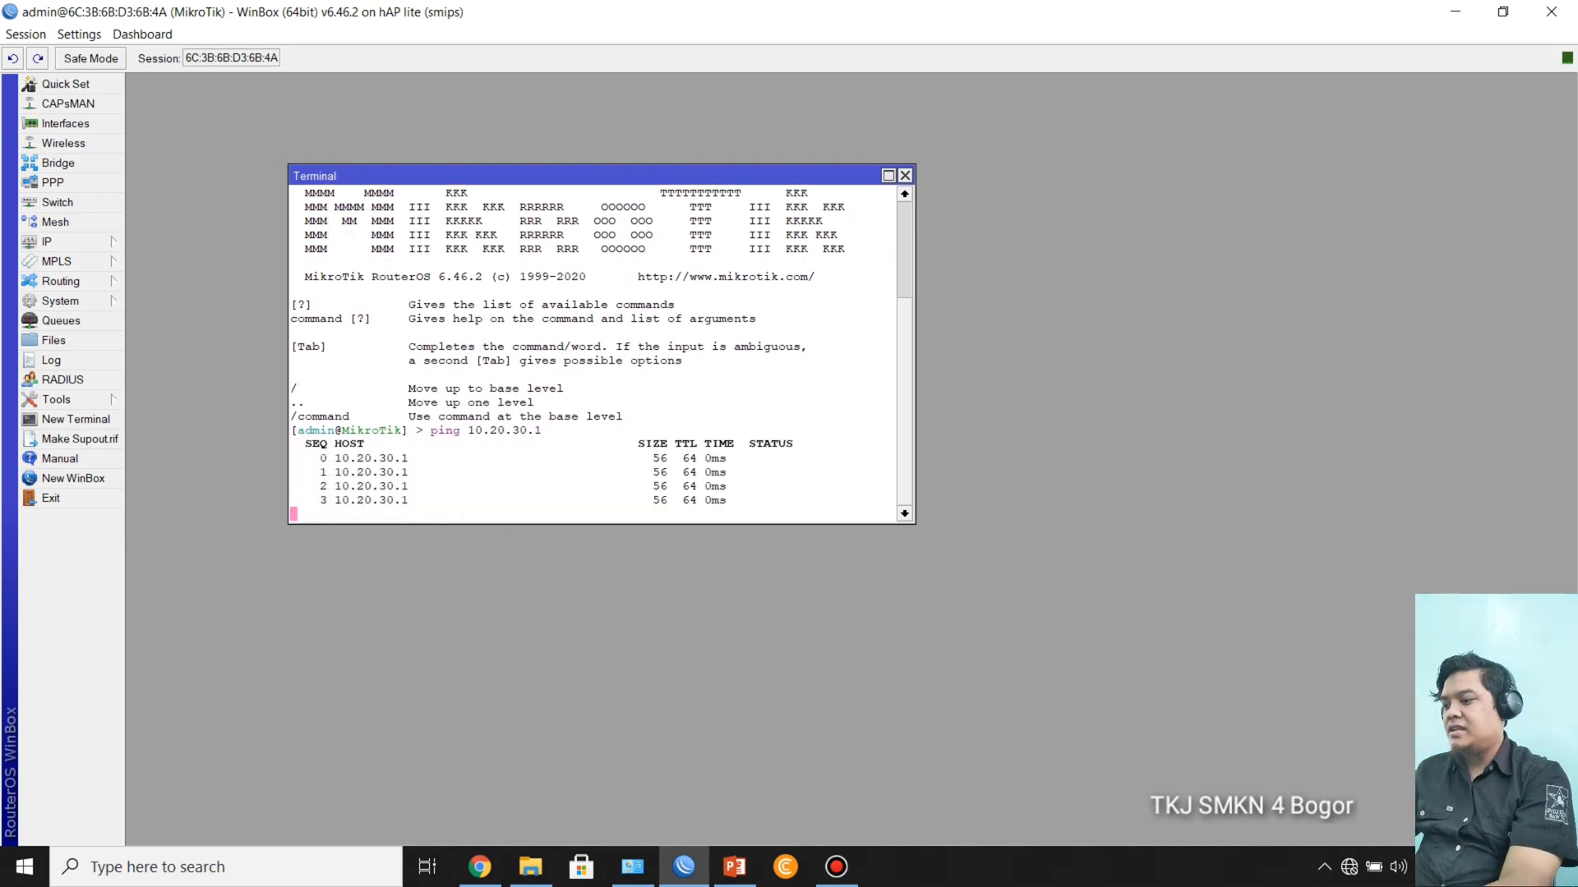
{"action": "key", "text": "ctrl+c"}
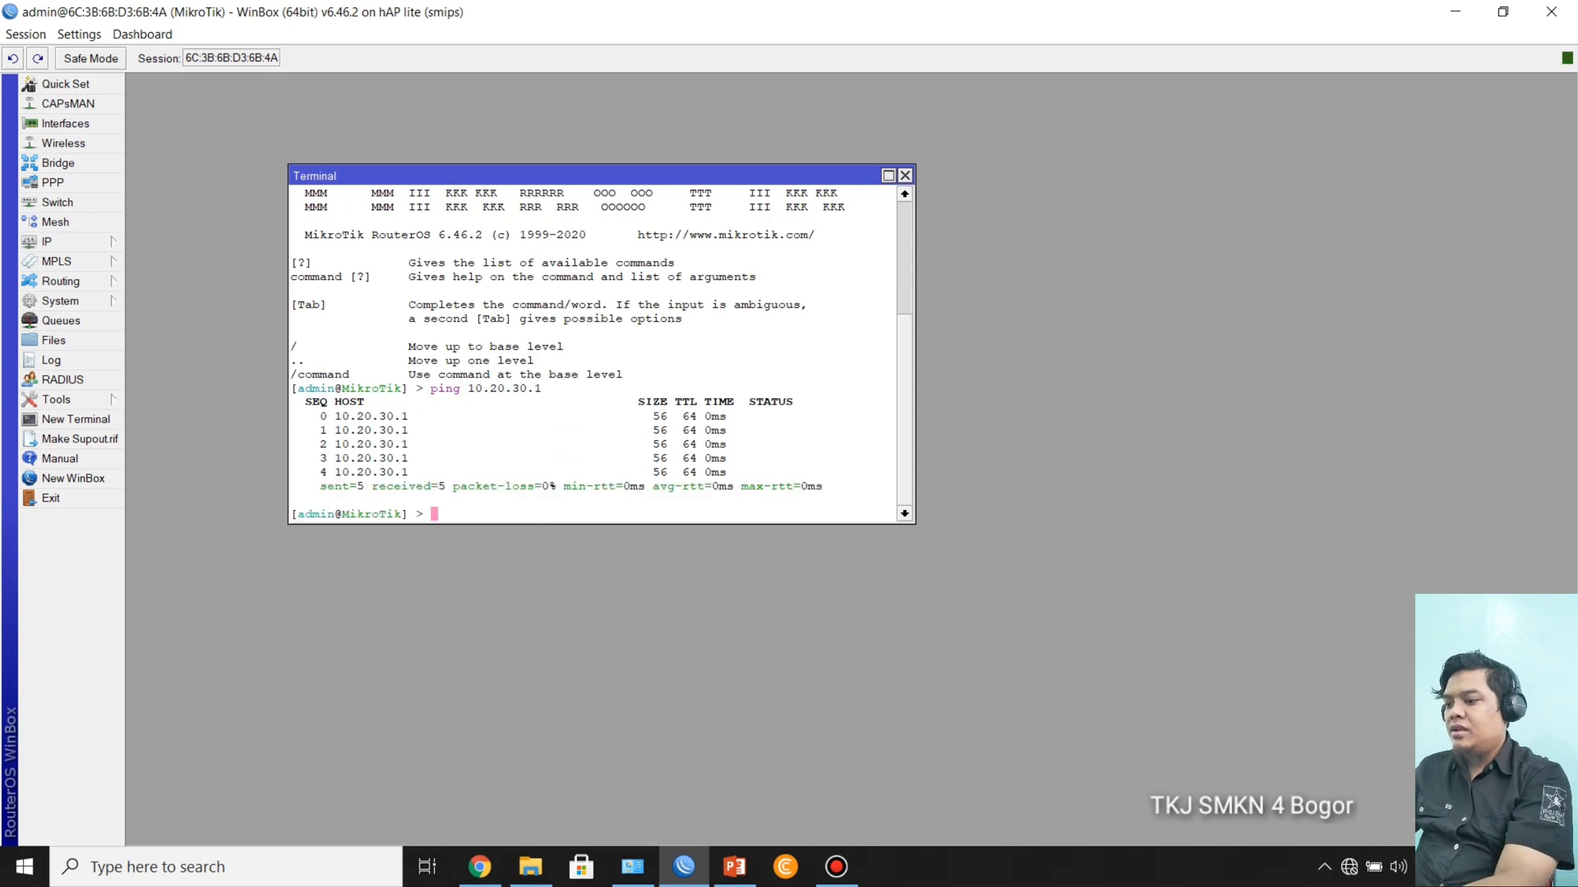
Step: Ping the ISP-2 gateway 172.20.200.1 from the terminal and stop the ping after a few replies
{"action": "type", "text": "ping "}
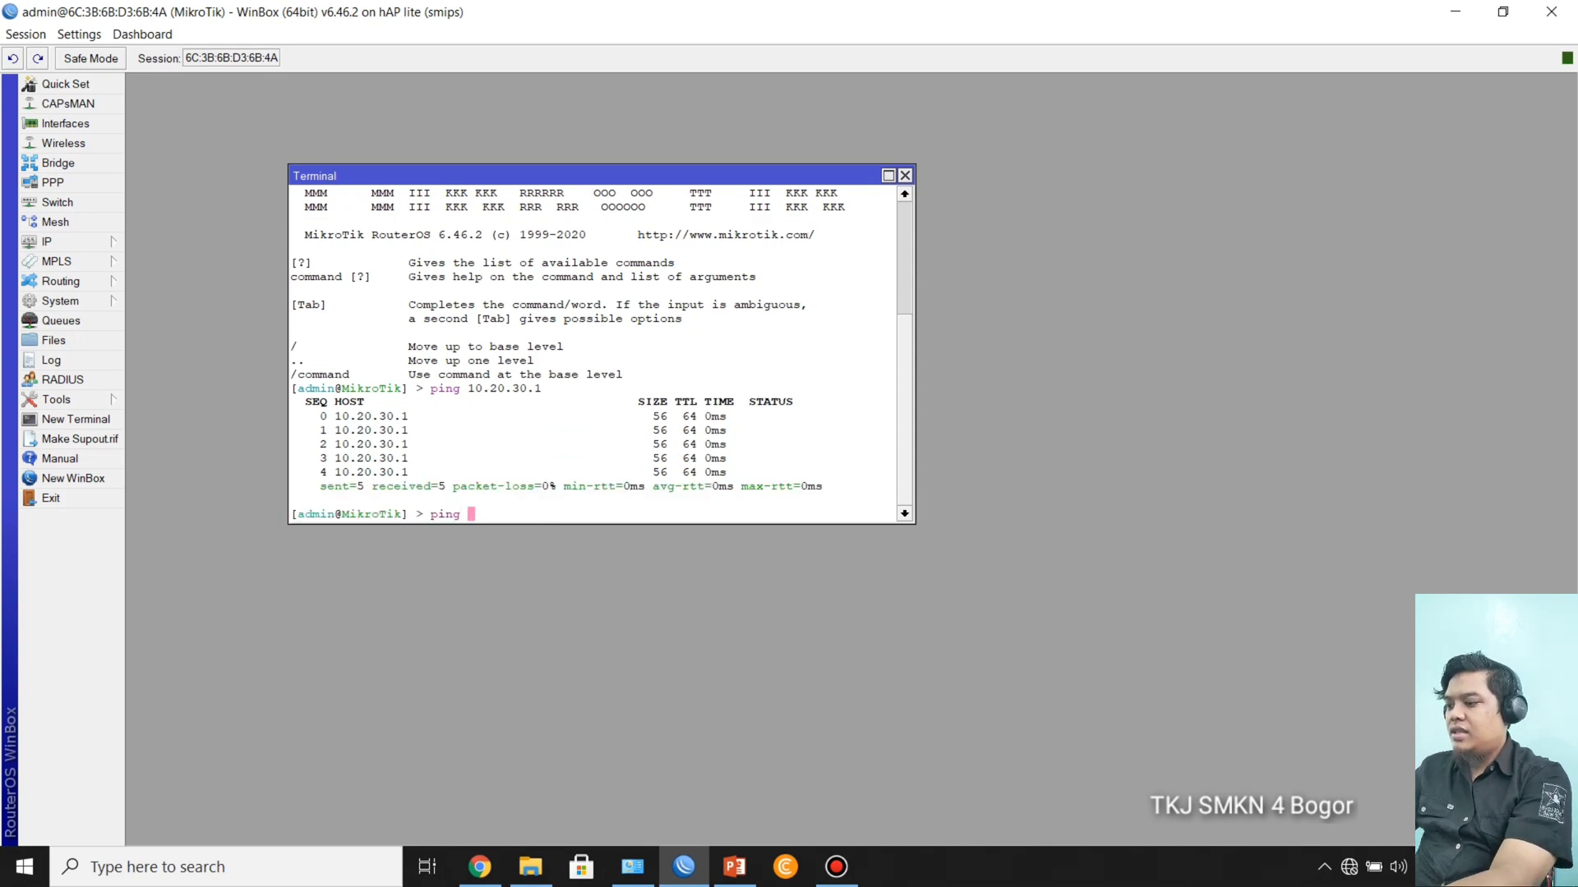
{"action": "type", "text": "172.20"}
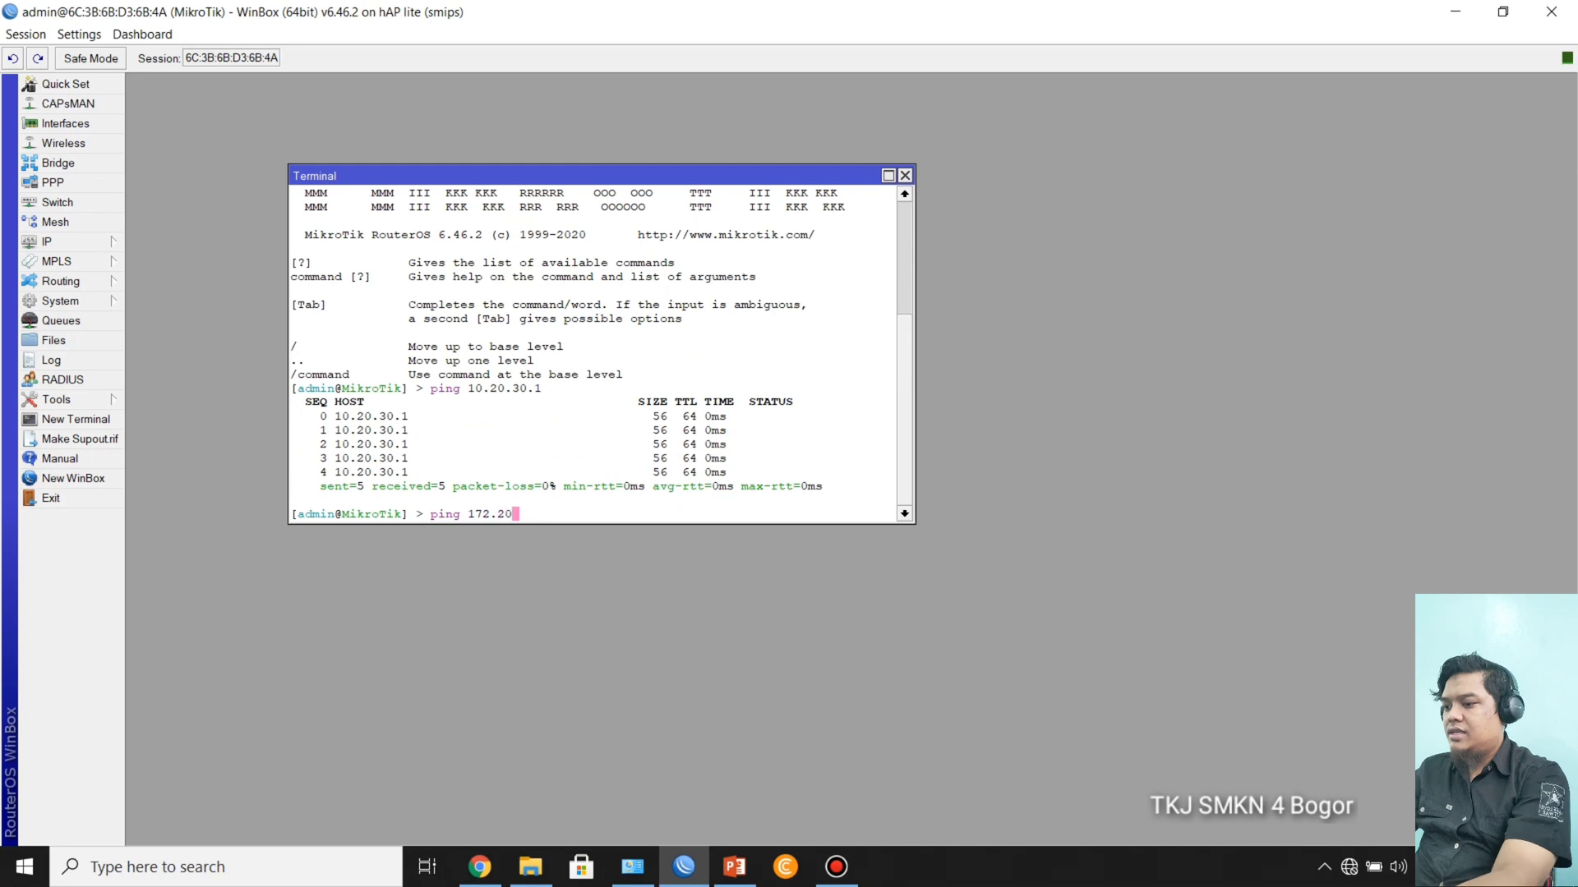
{"action": "type", "text": ".200.1"}
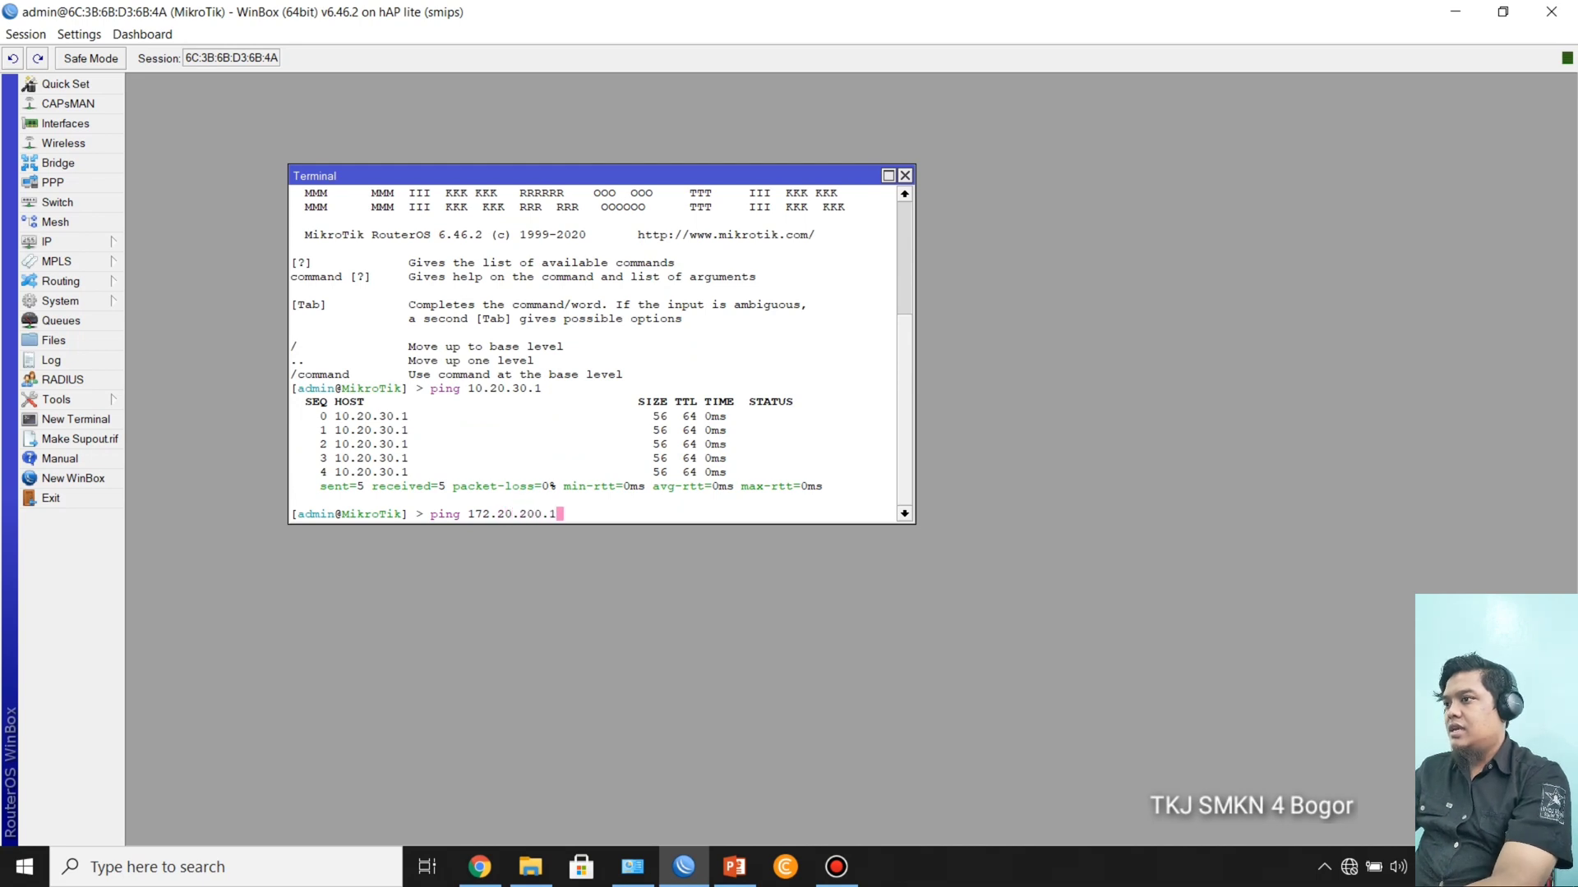
{"action": "key", "text": "Return"}
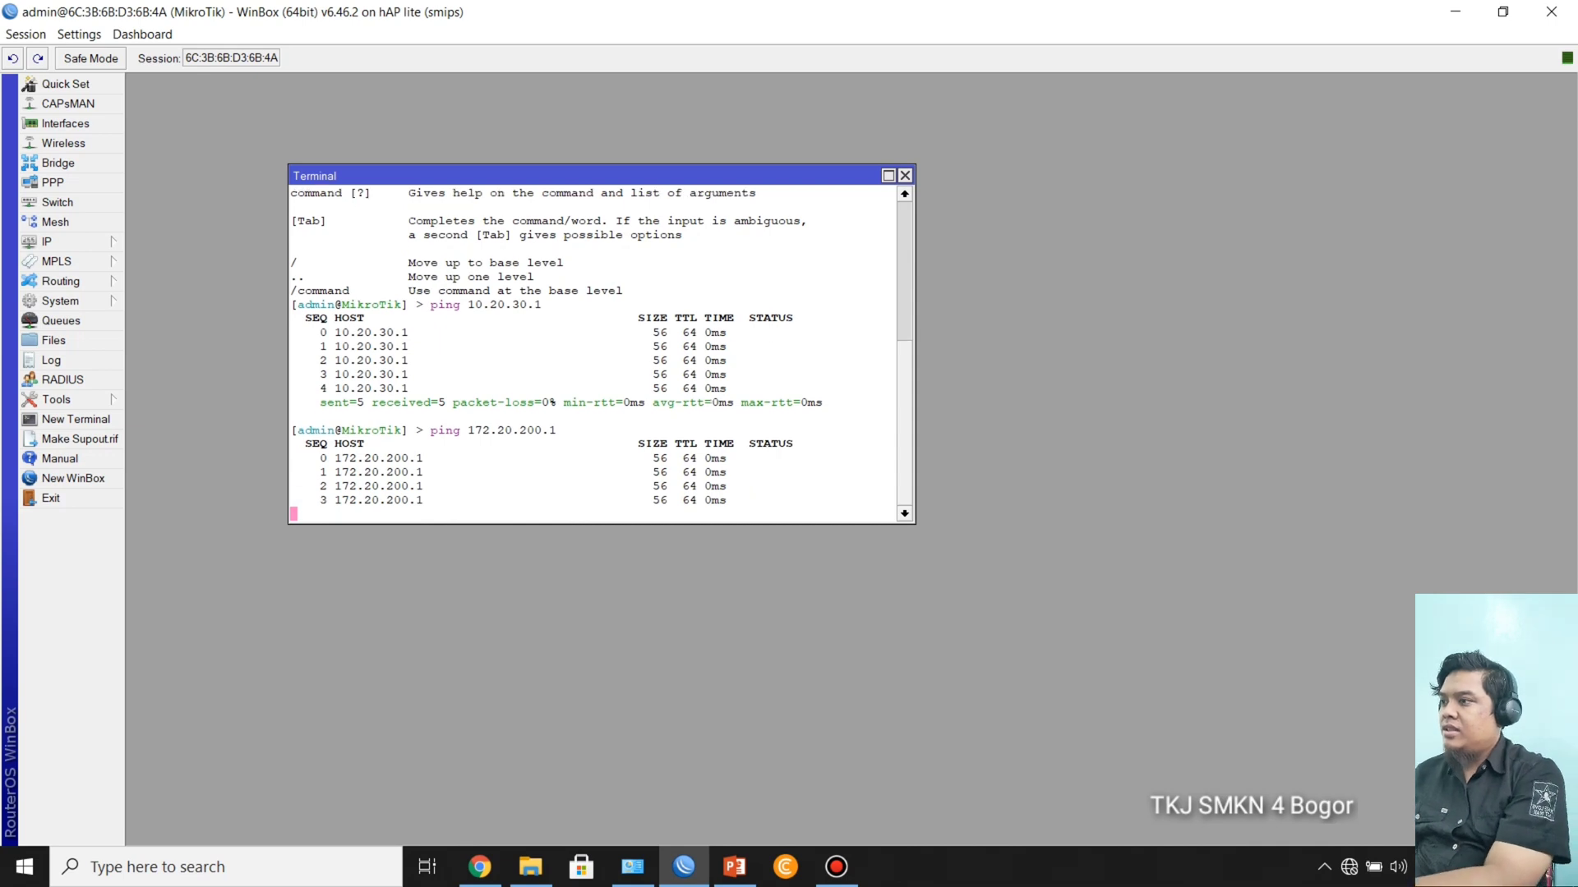
{"action": "key", "text": "ctrl+c"}
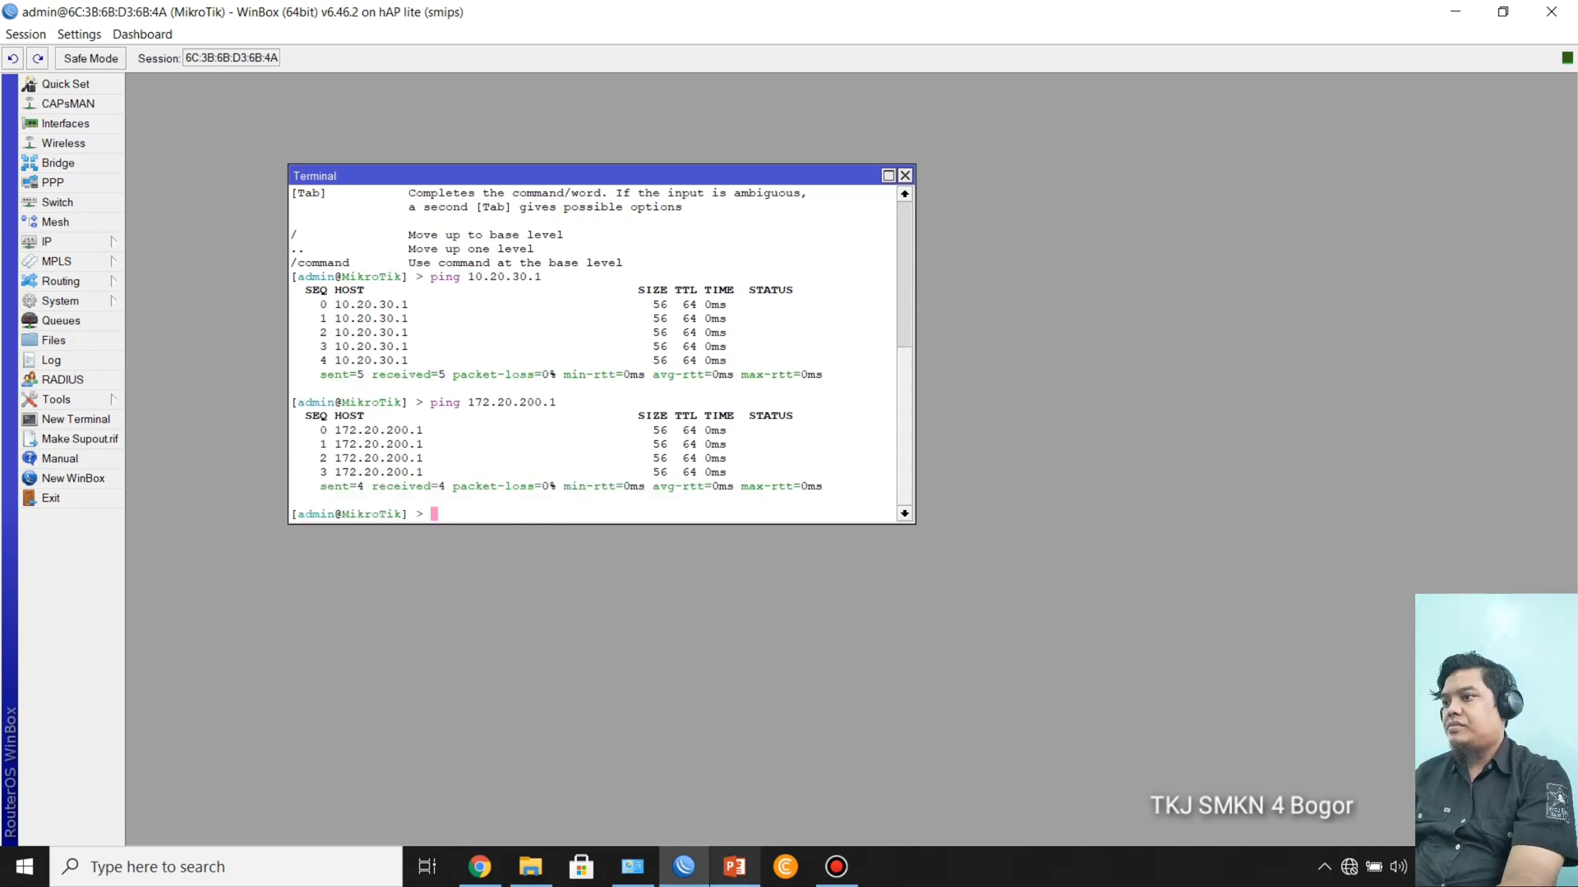
Step: Ping google.com from the router terminal and stop the ping after a few replies
{"action": "mouse_move", "coordinate": [734, 867]}
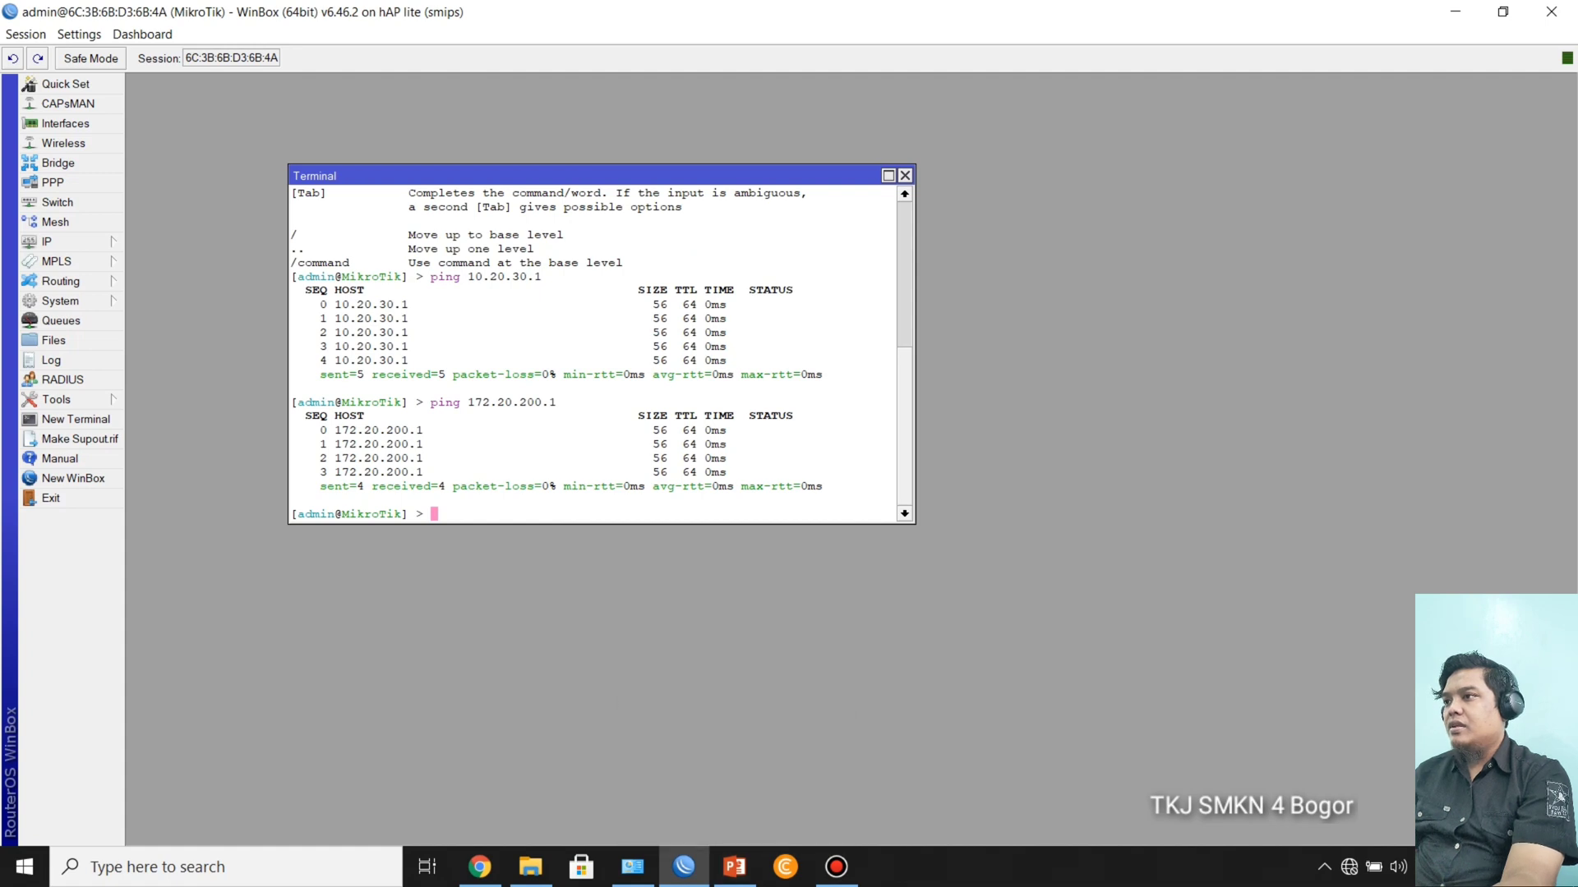
{"action": "type", "text": "pin"}
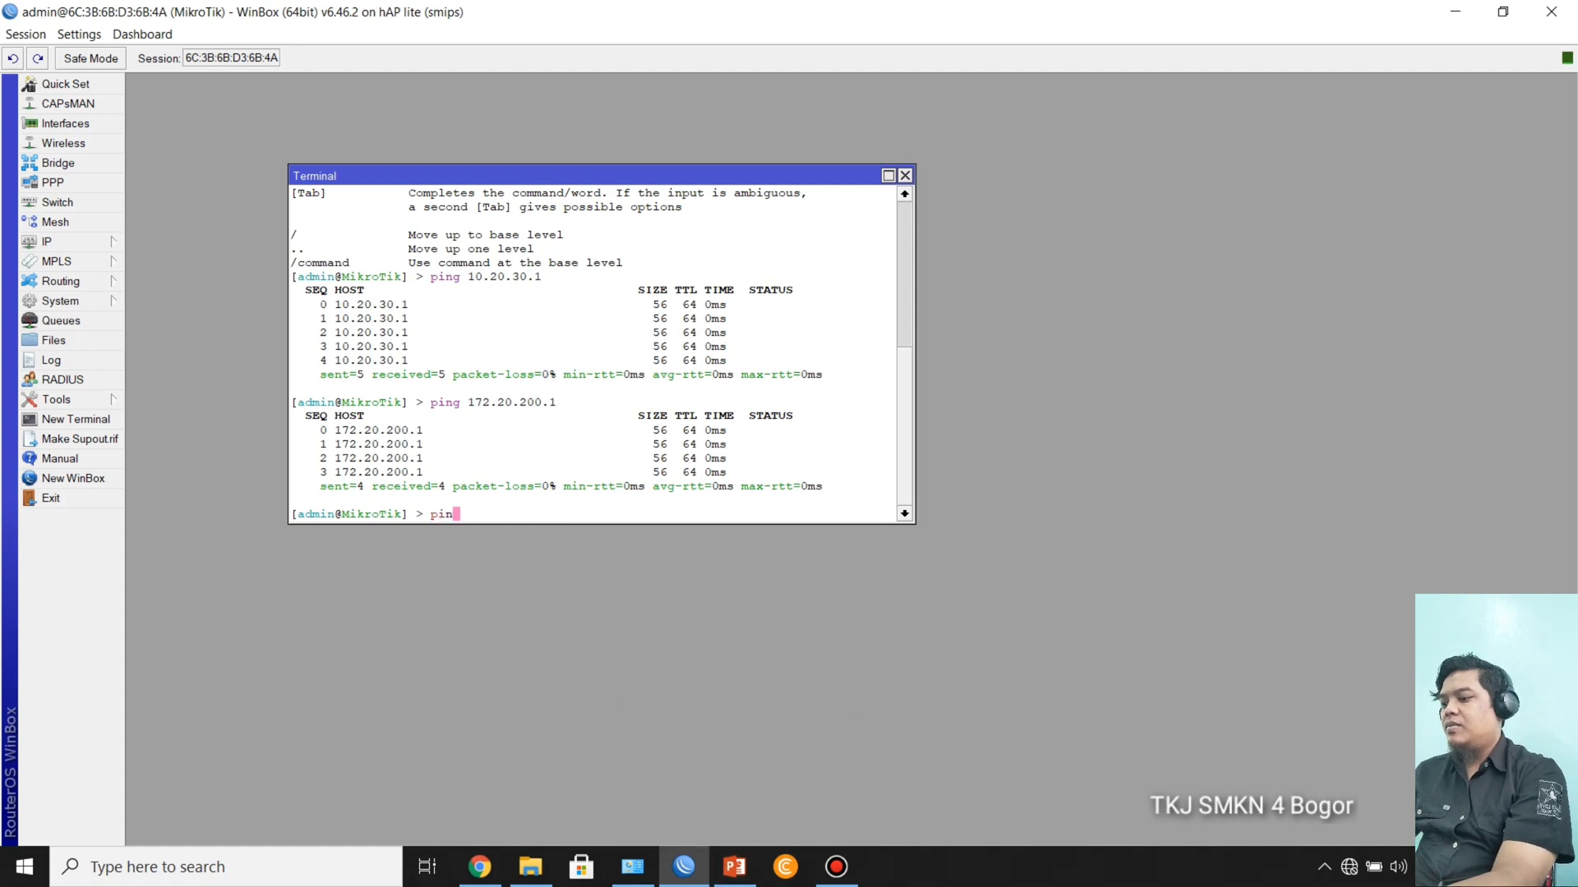
{"action": "type", "text": "g goog"}
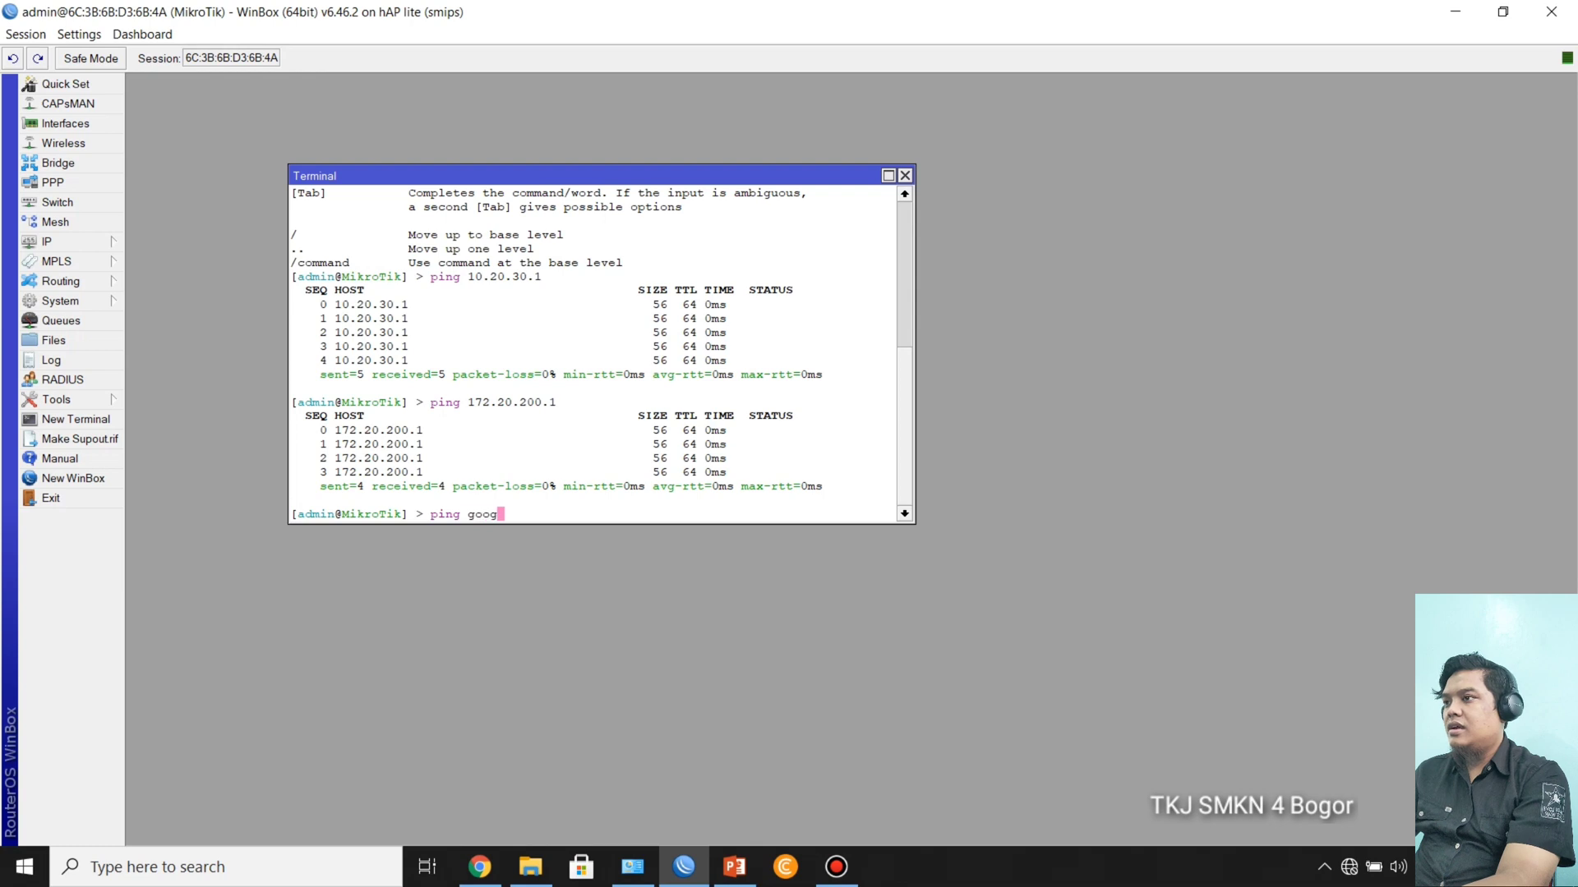
{"action": "type", "text": "le.com"}
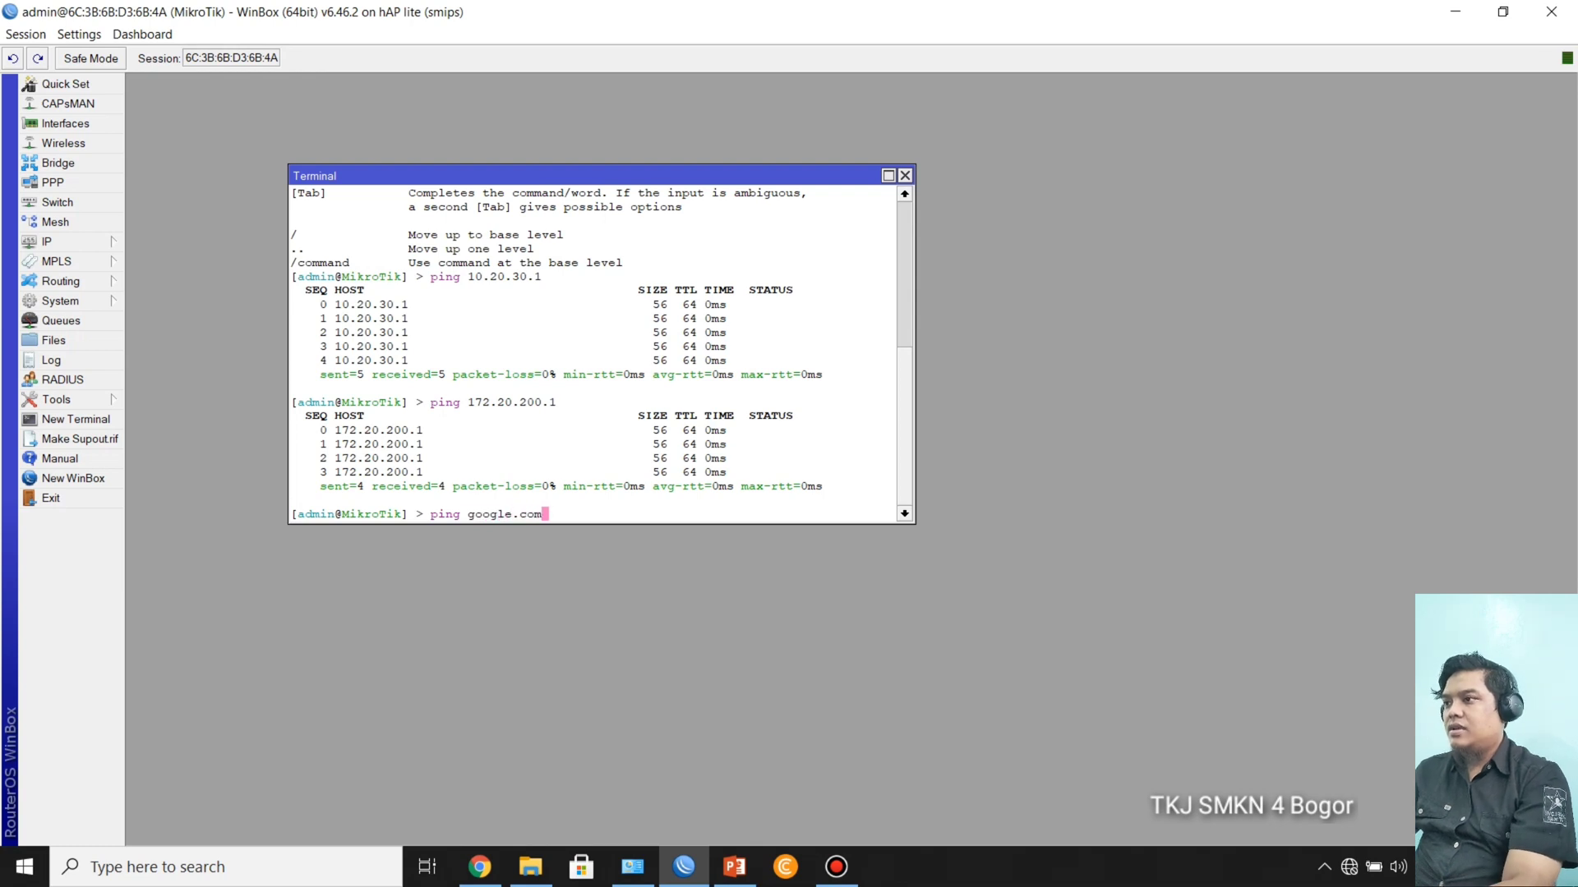
{"action": "key", "text": "Return"}
{"action": "key", "text": "ctrl+c"}
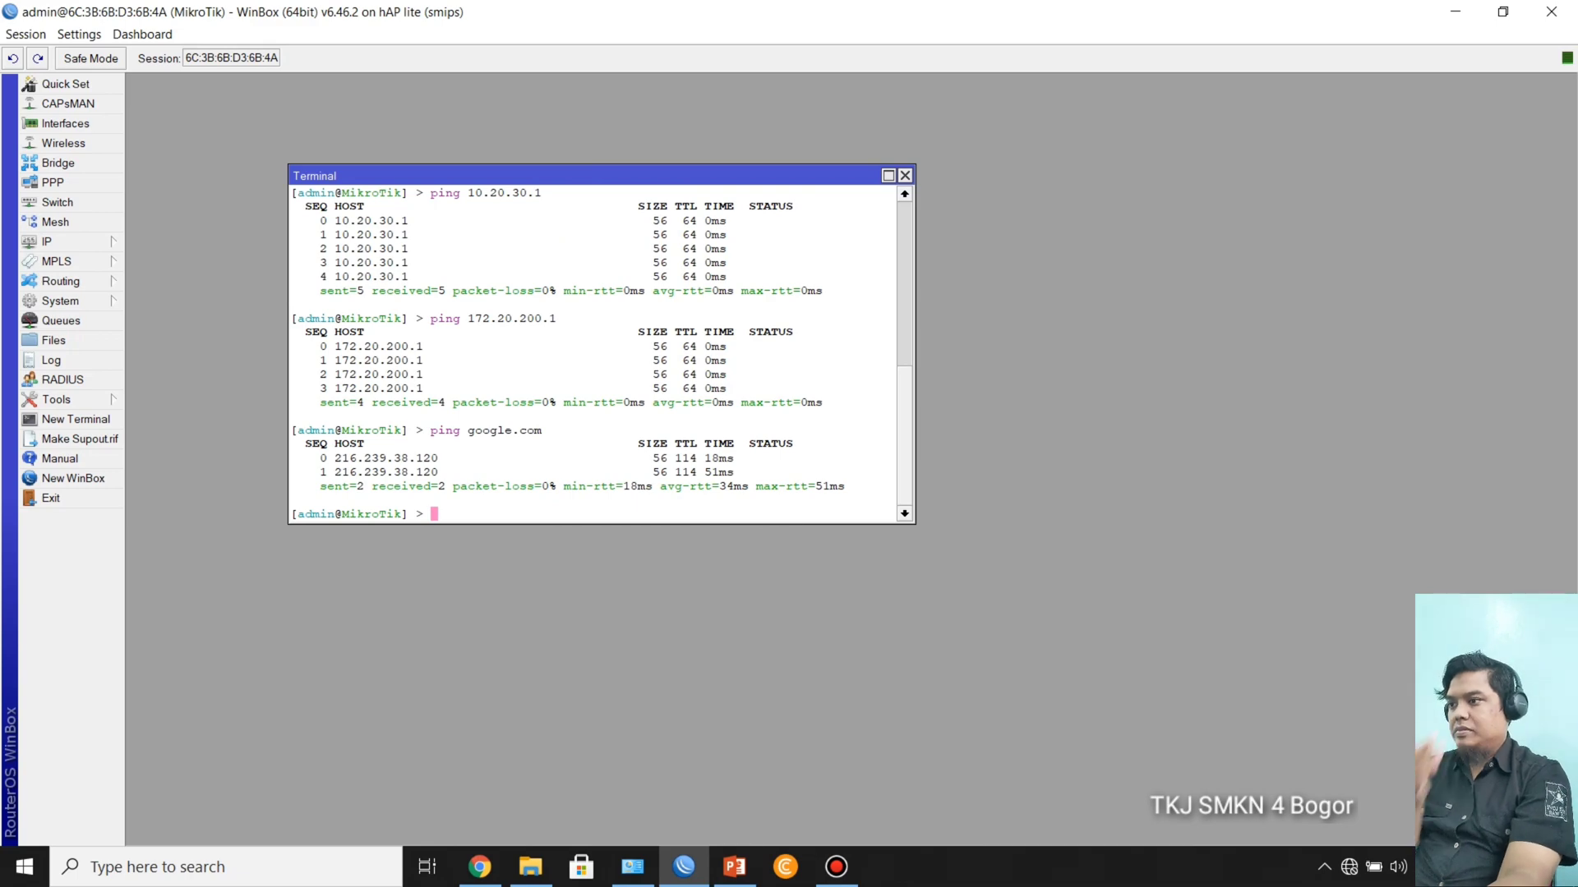
Step: Switch to the PowerPoint slide show and review the ECMP method, topology and configuration process slides
{"action": "left_click", "coordinate": [734, 867]}
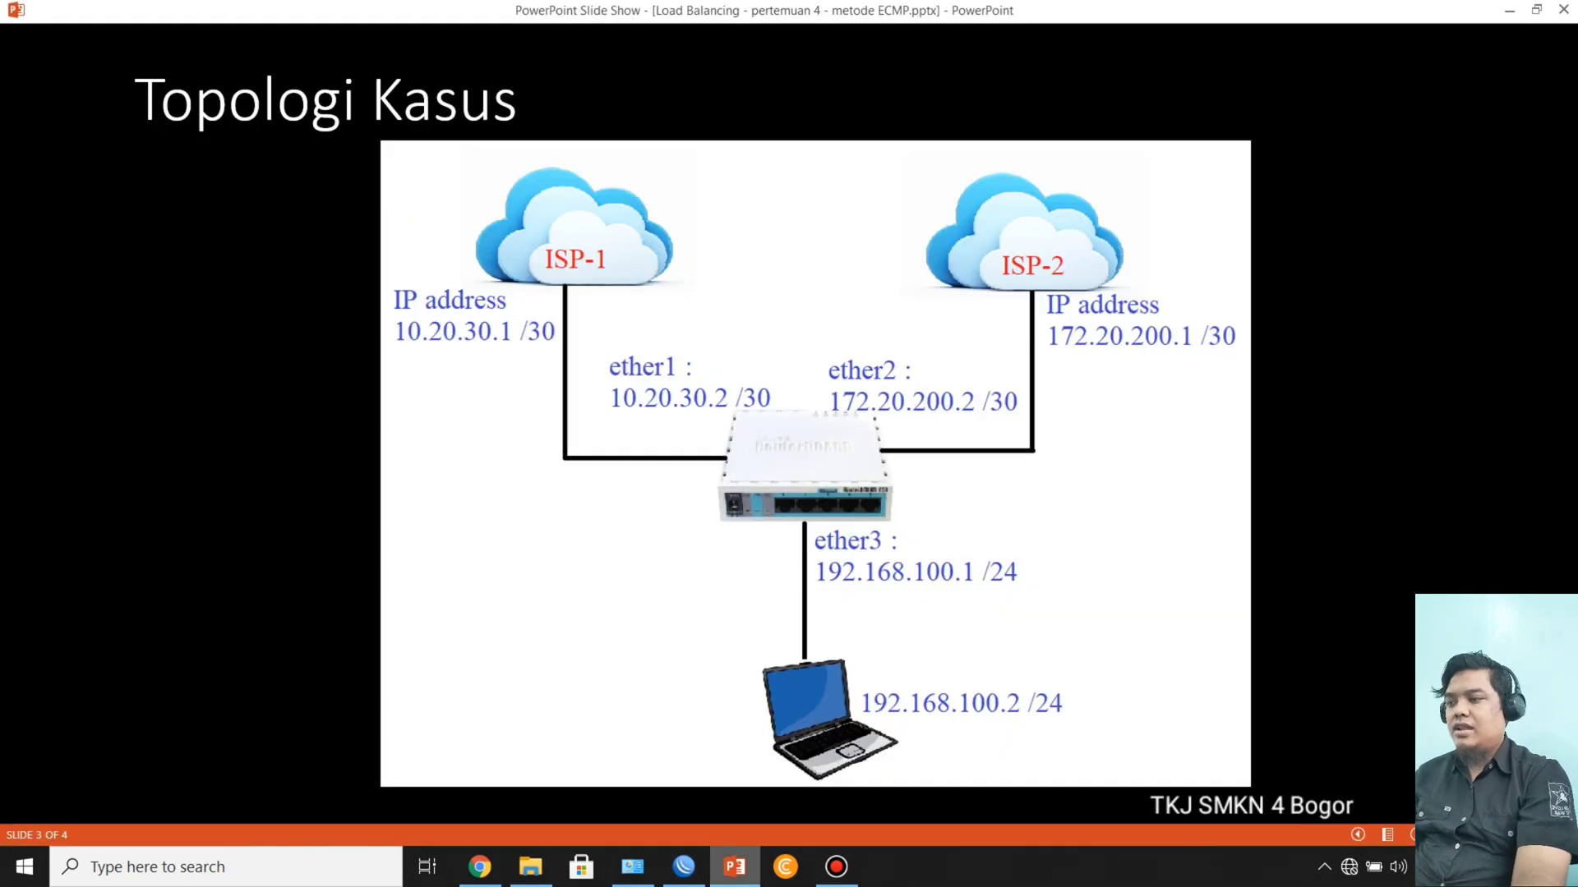
{"action": "key", "text": "Left"}
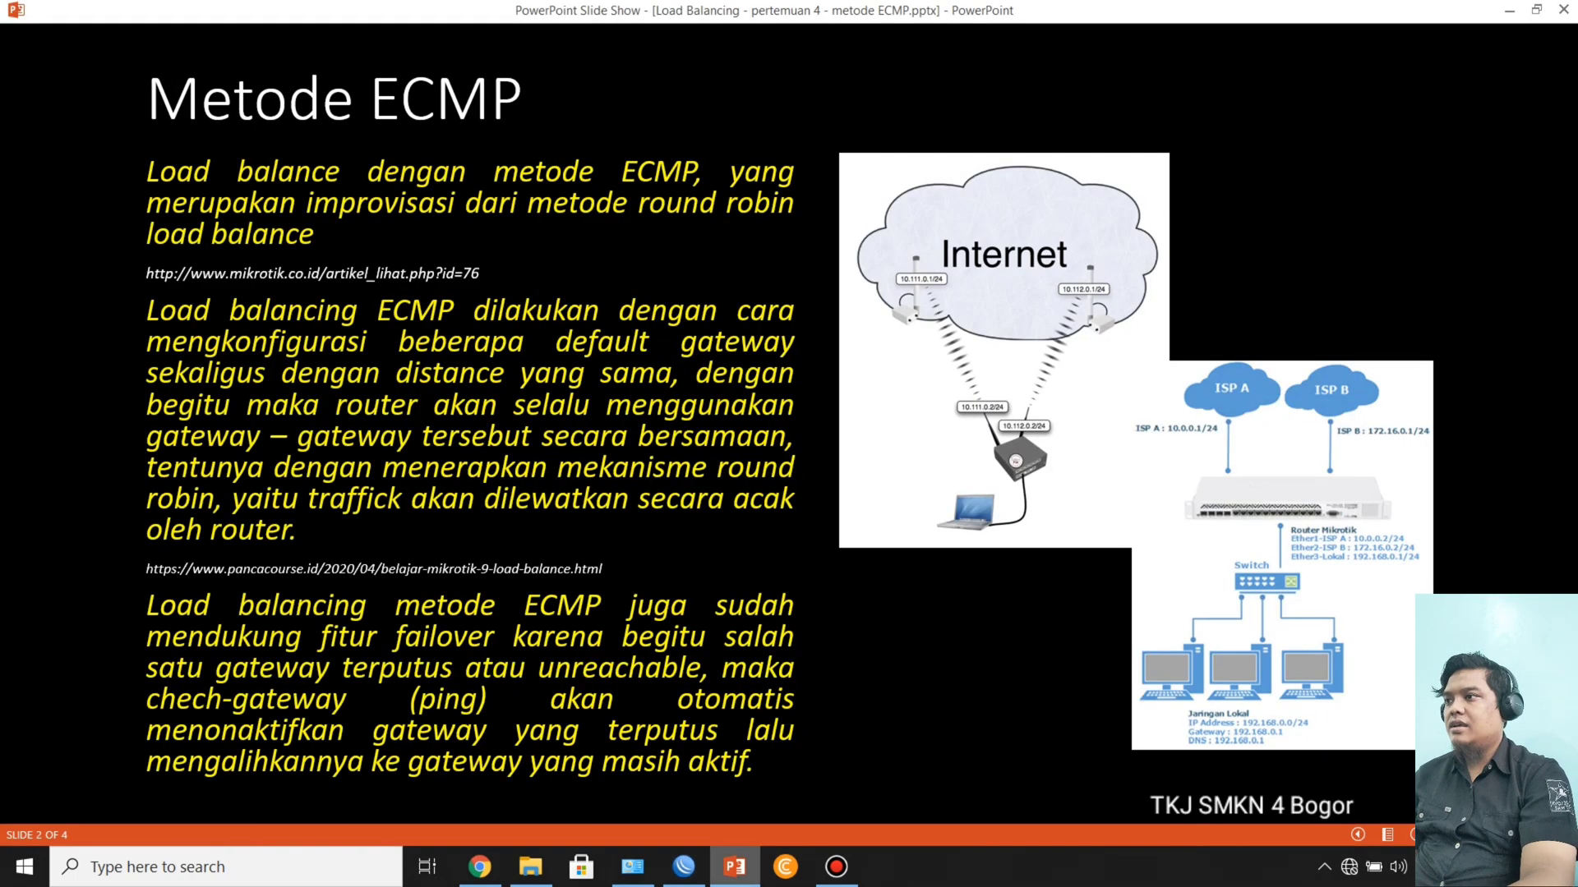
{"action": "key", "text": "Right"}
{"action": "key", "text": "Right"}
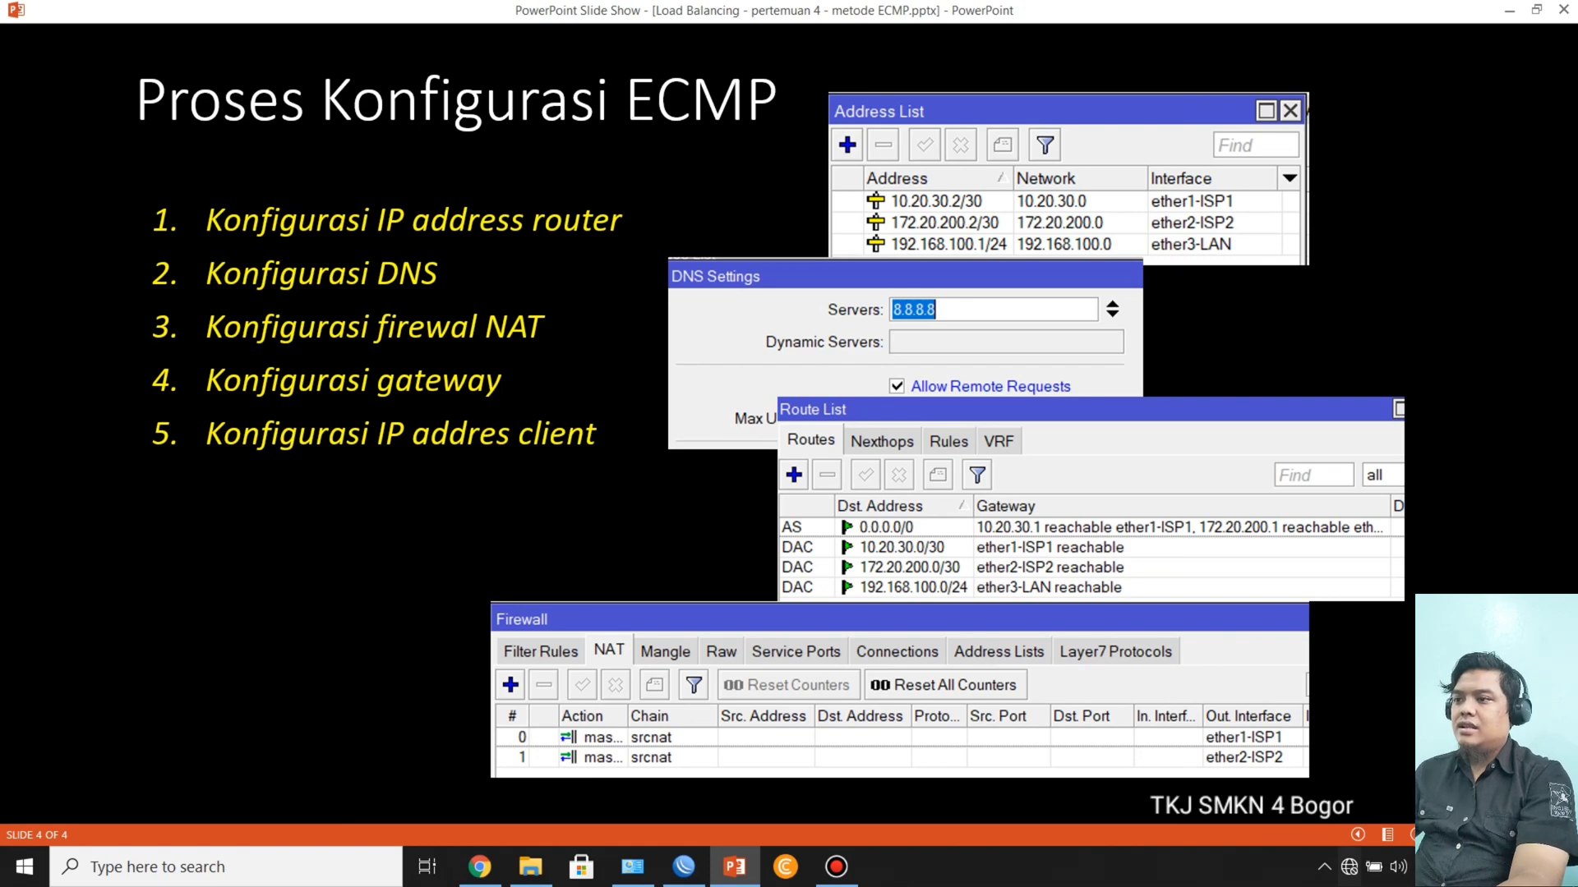
Step: Open the IPv4 properties of the client's Ethernet adapter from the Network and Sharing Centre and choose manual IP addressing
{"action": "left_click", "coordinate": [632, 867]}
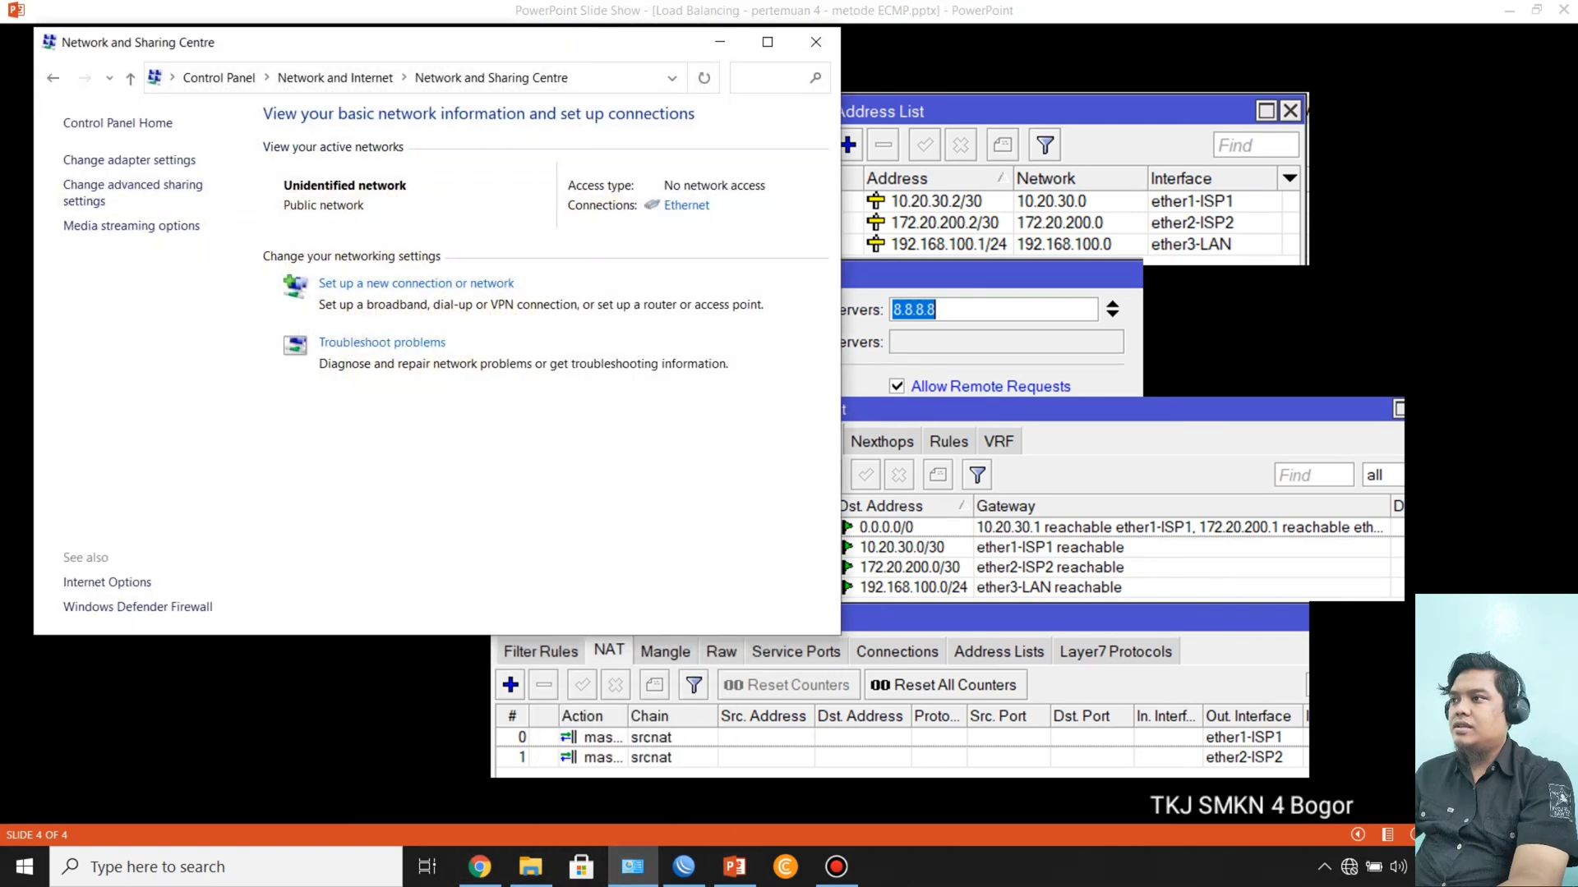
{"action": "left_click", "coordinate": [129, 160]}
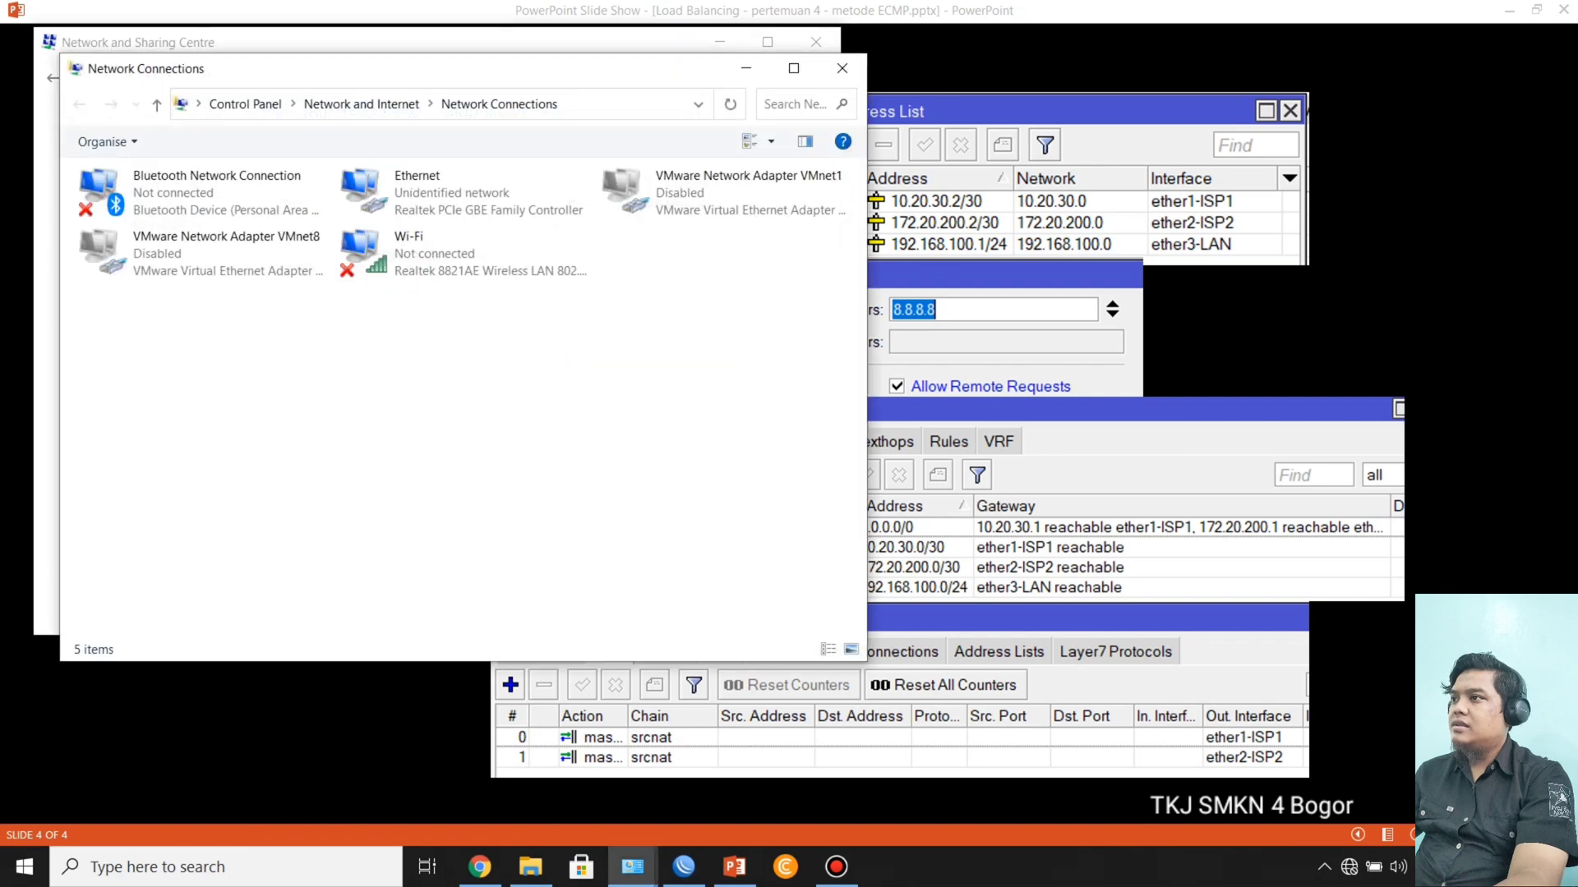
{"action": "left_click", "coordinate": [463, 193]}
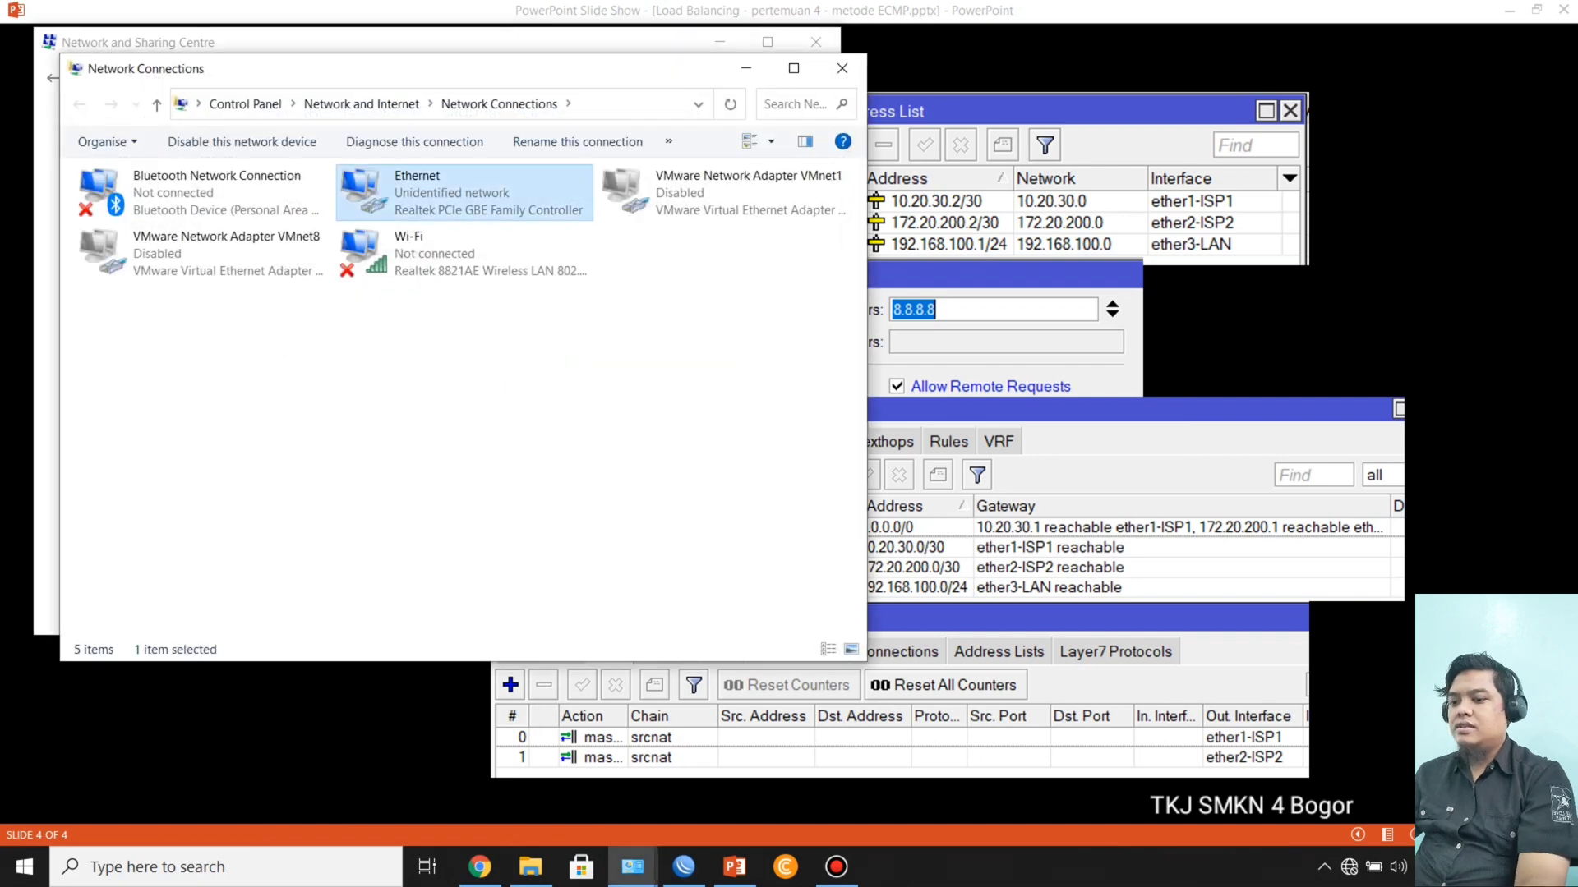
{"action": "right_click", "coordinate": [419, 198]}
{"action": "left_click", "coordinate": [481, 397]}
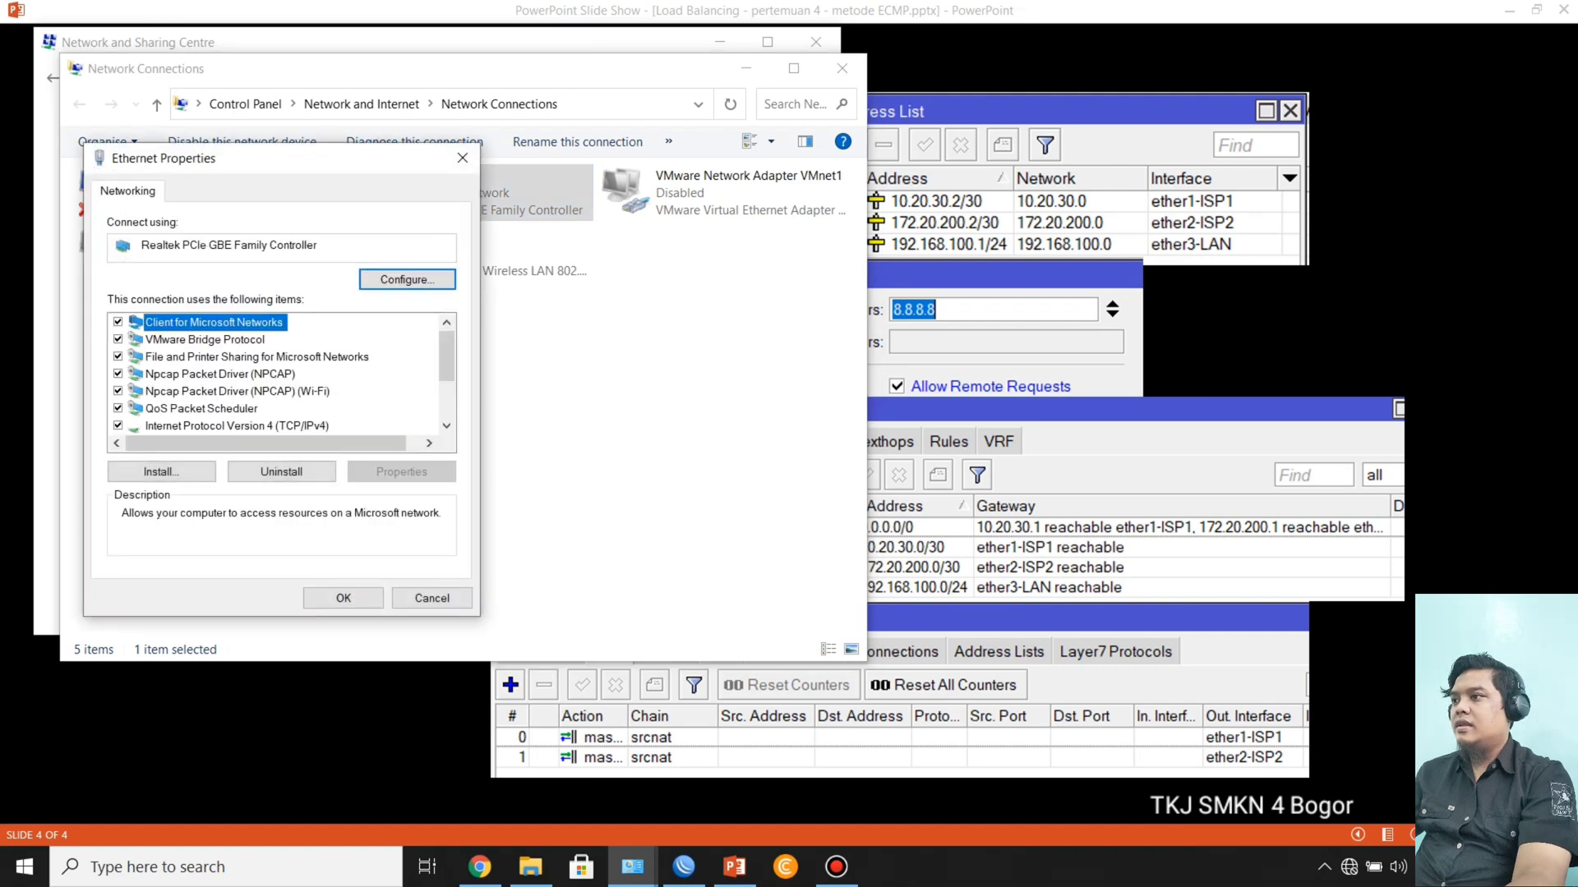
{"action": "double_click", "coordinate": [237, 425]}
{"action": "left_click", "coordinate": [156, 384]}
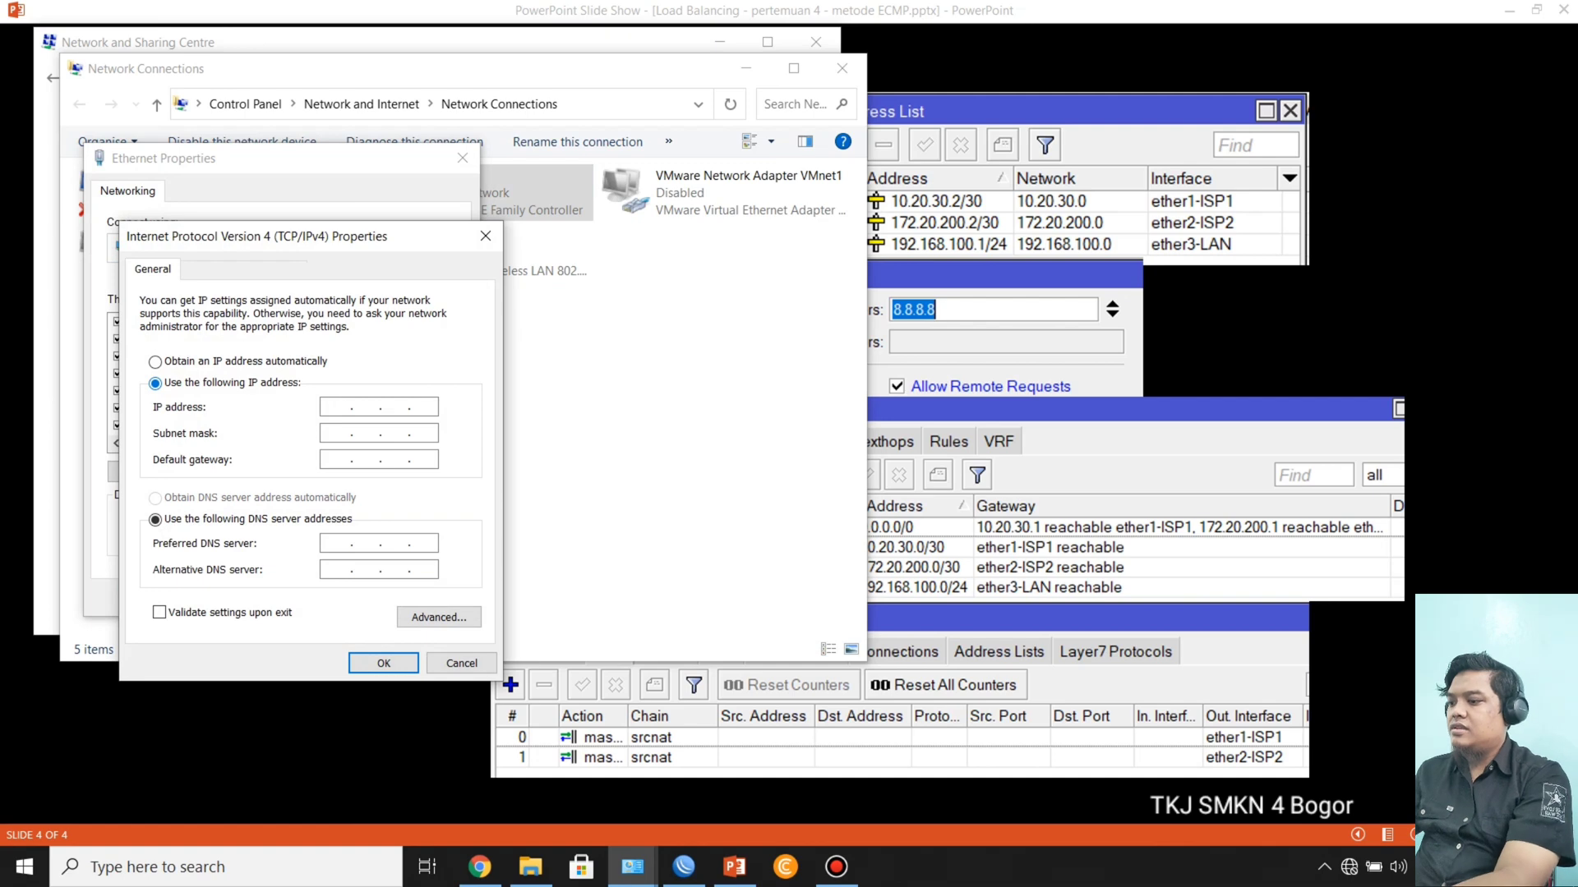
Step: Set the client's IP address to 192.168.100.2 with subnet mask 255.255.255.0
{"action": "type", "text": "192 . 1"}
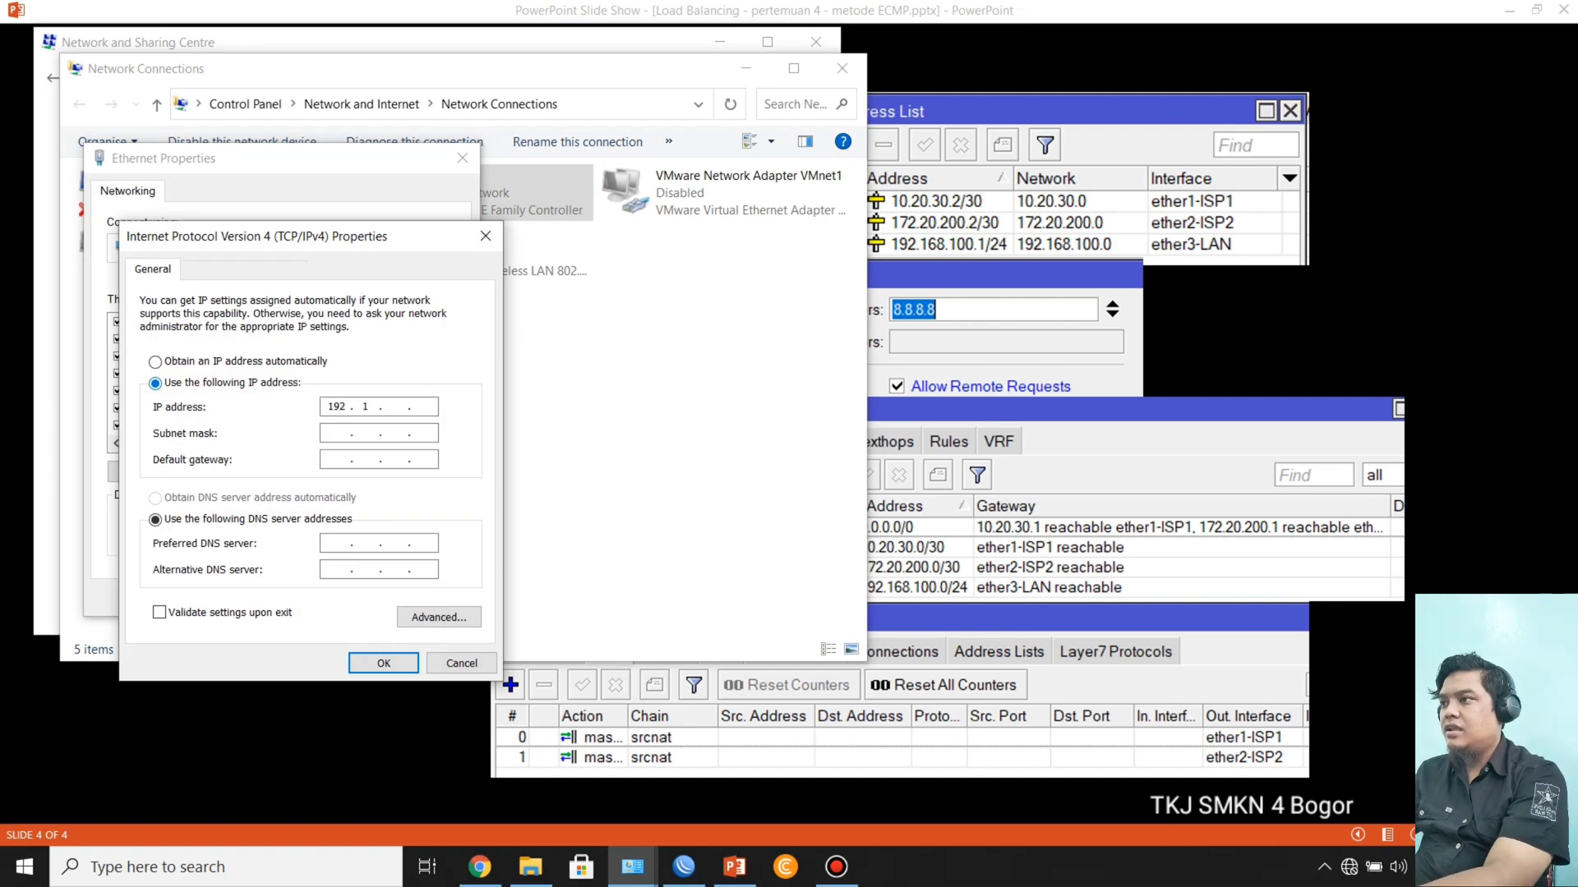
{"action": "type", "text": "68 . 100 . "}
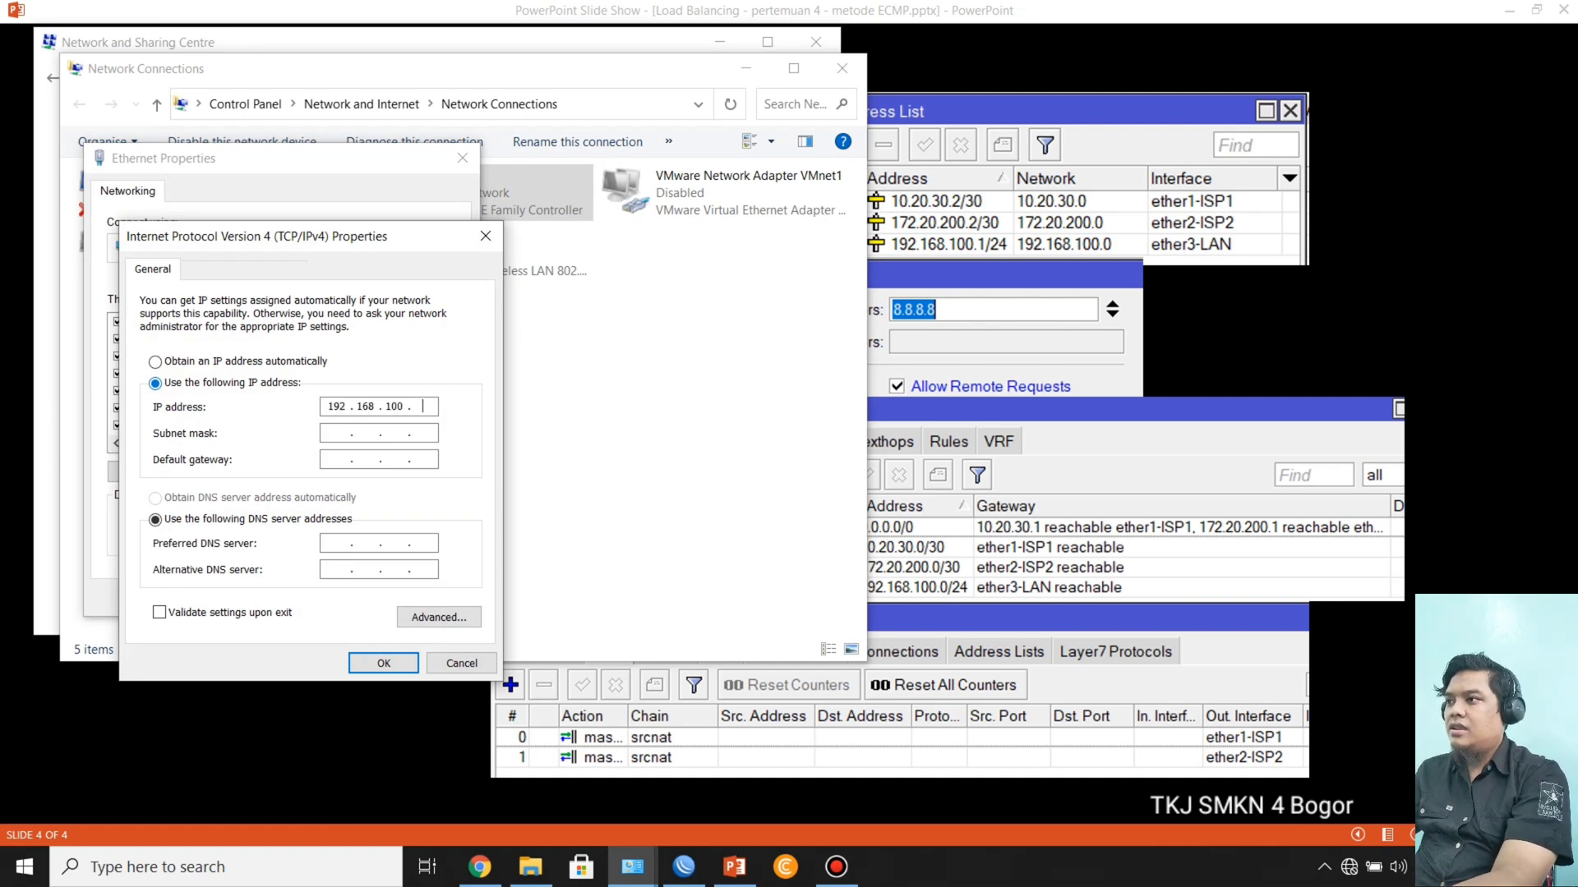
{"action": "type", "text": "2"}
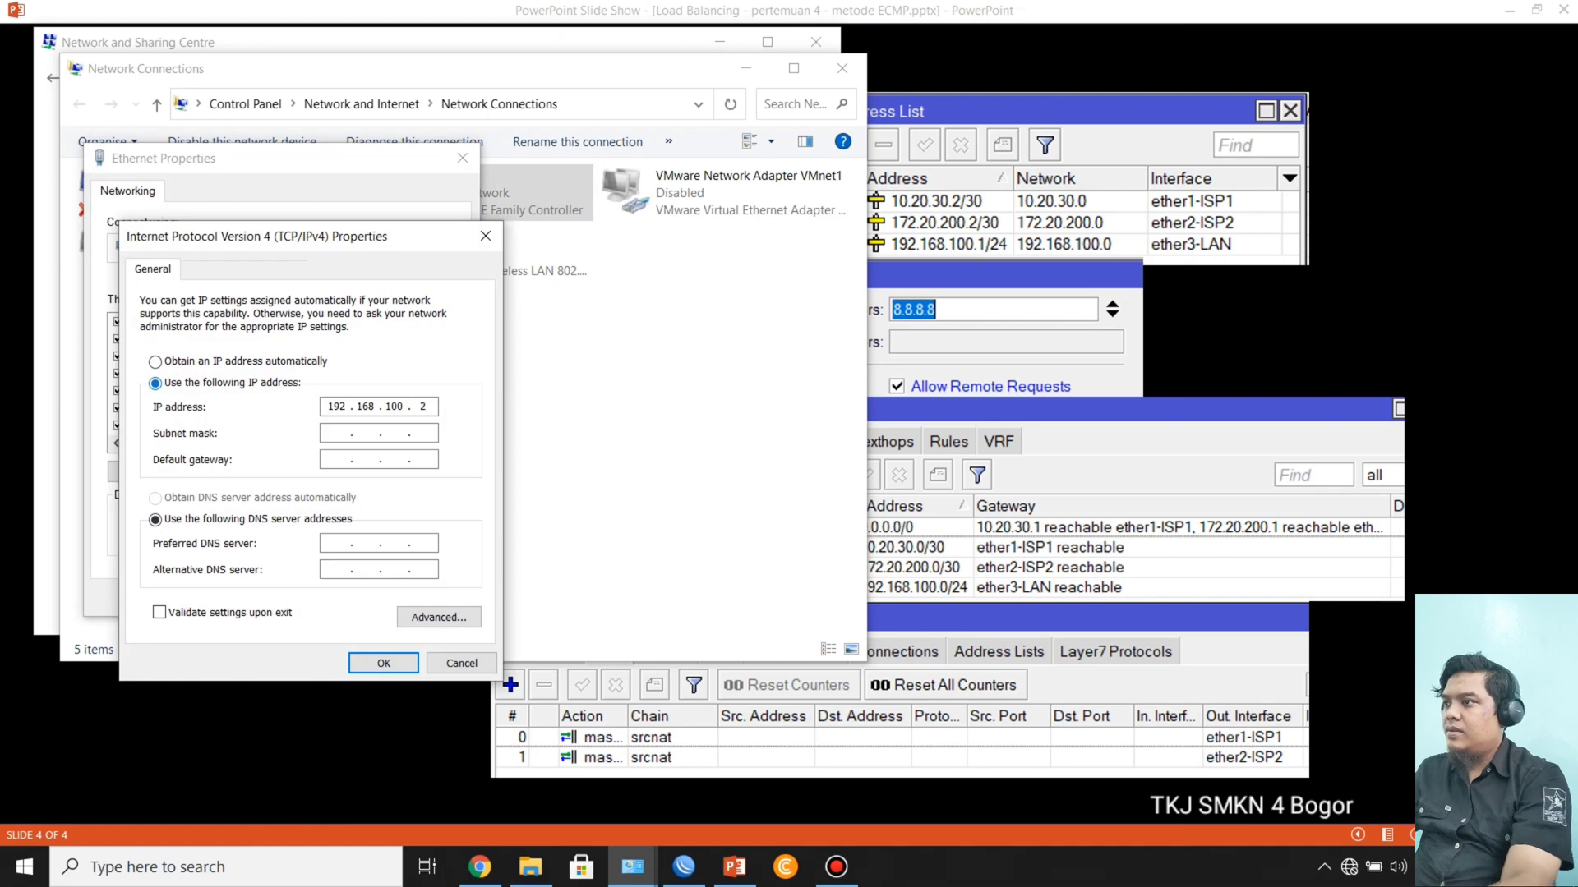
{"action": "key", "text": "Tab"}
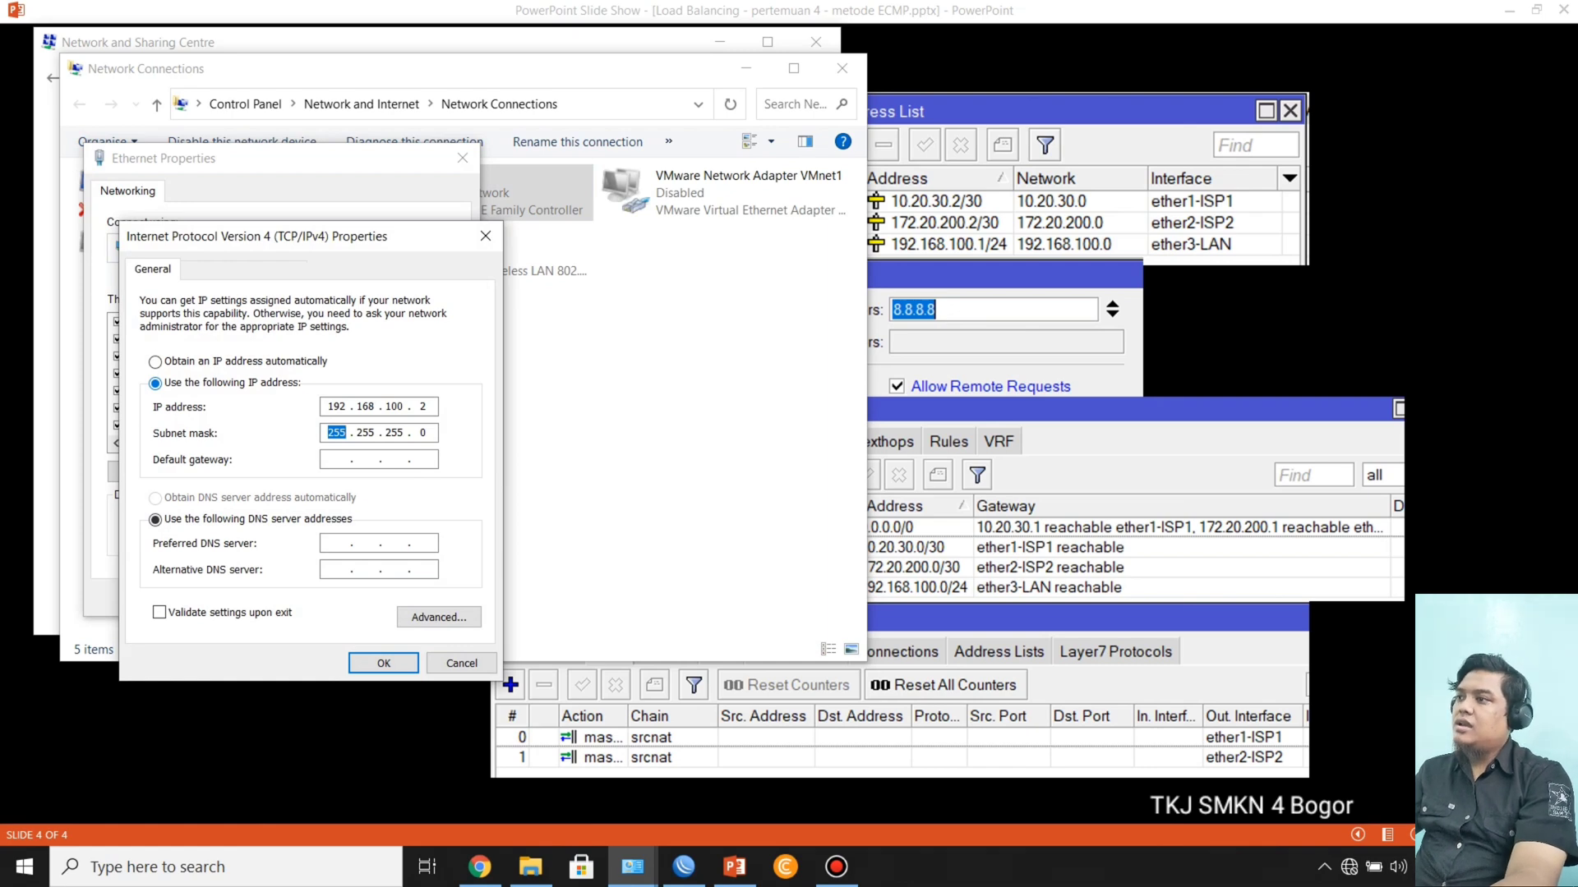
{"action": "key", "text": "Tab"}
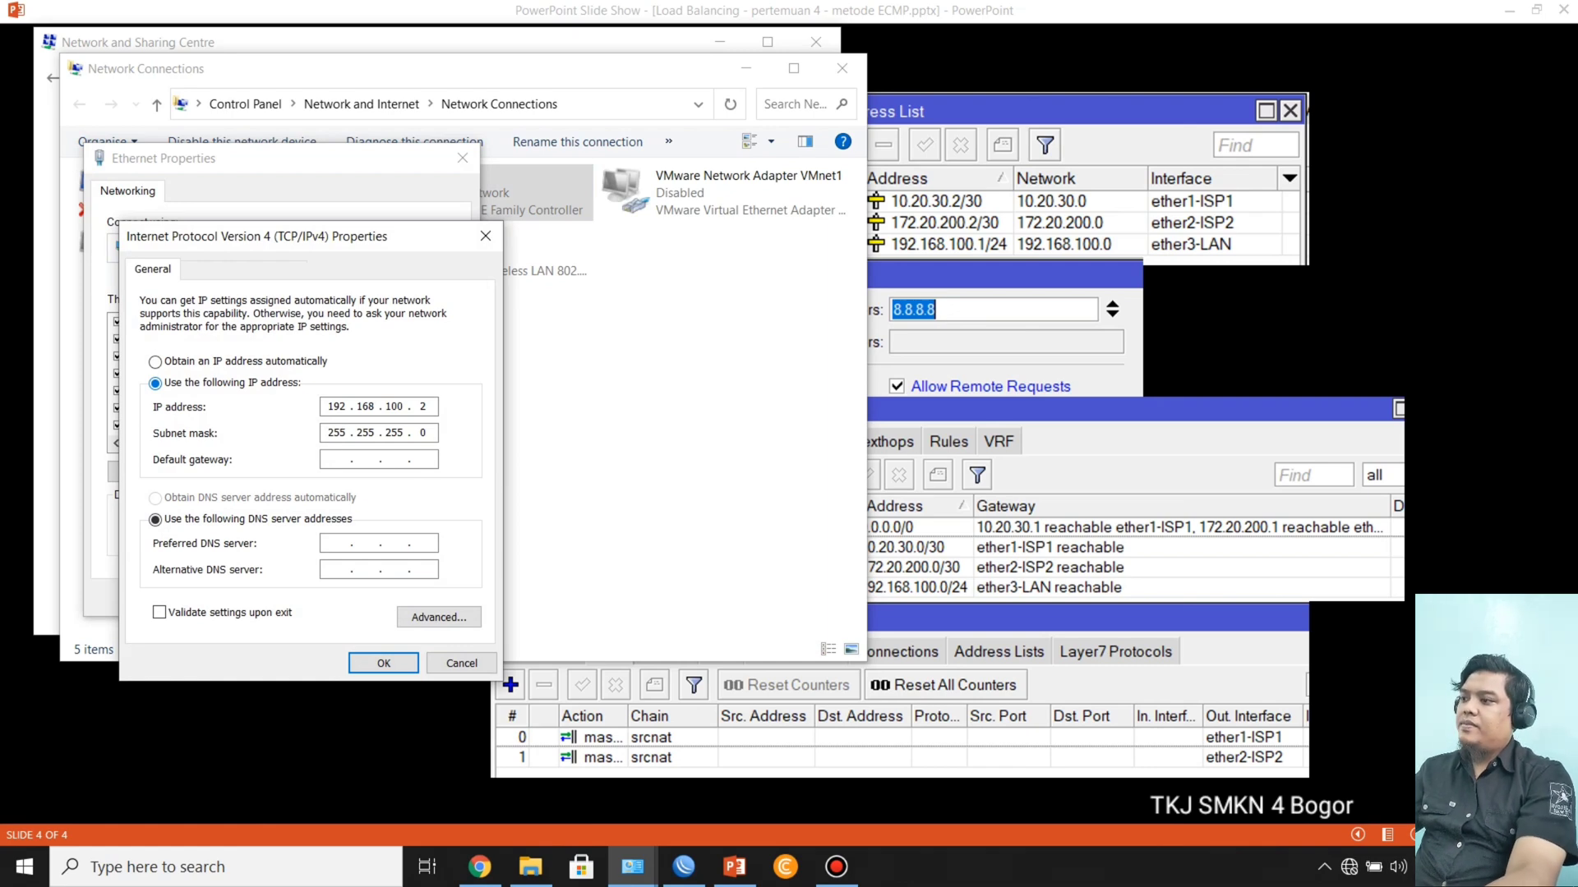
Step: Set the client's default gateway to 192.168.100.1
{"action": "type", "text": "192 . 168 .  ."}
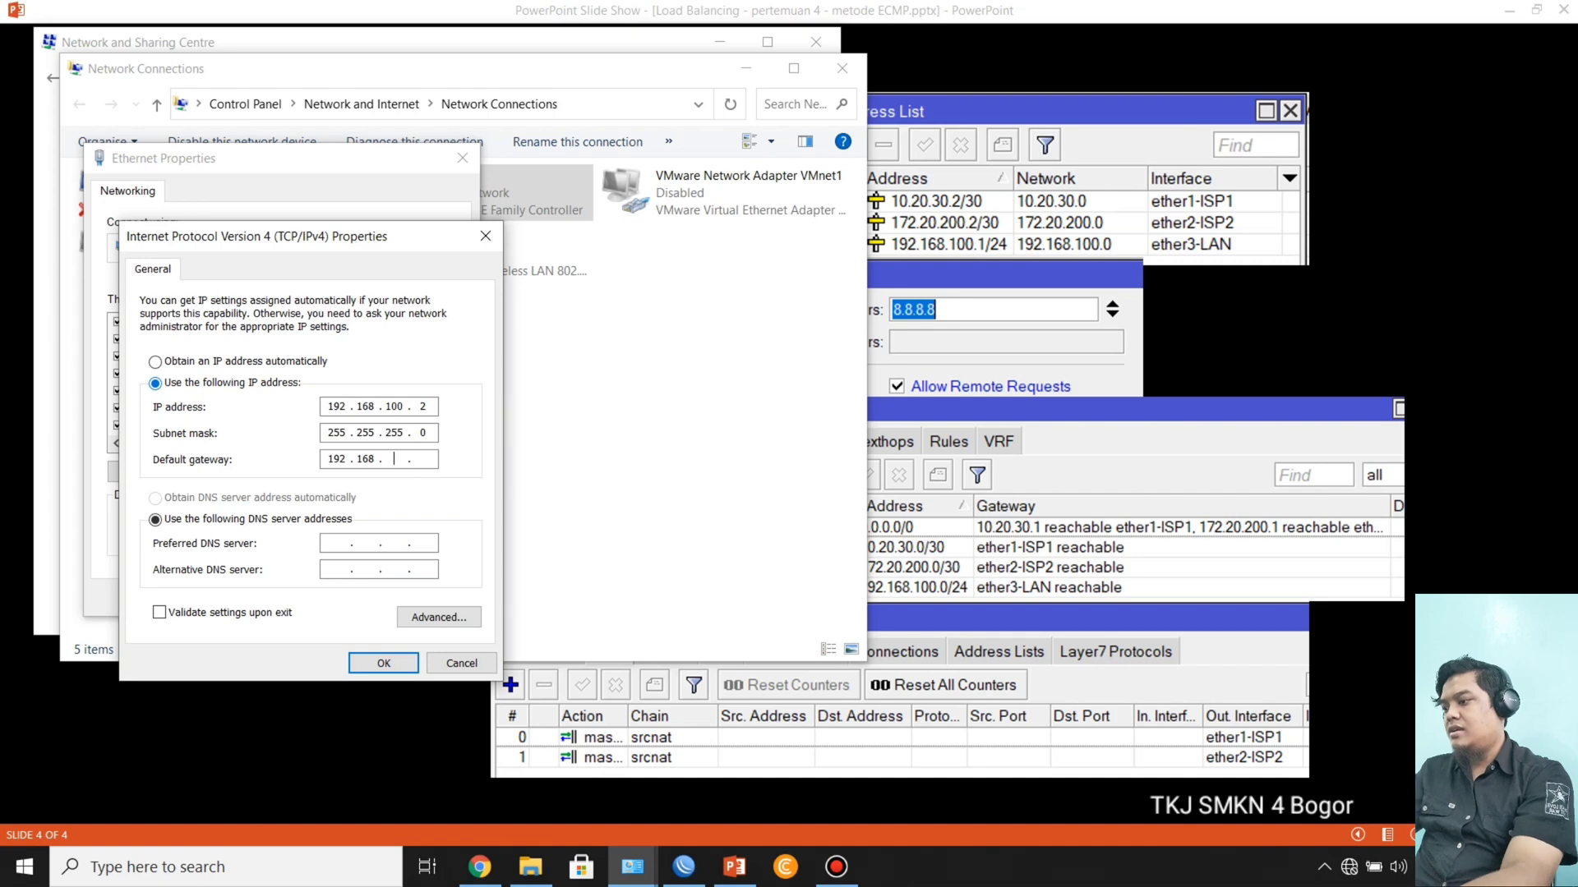
{"action": "type", "text": "100 . "}
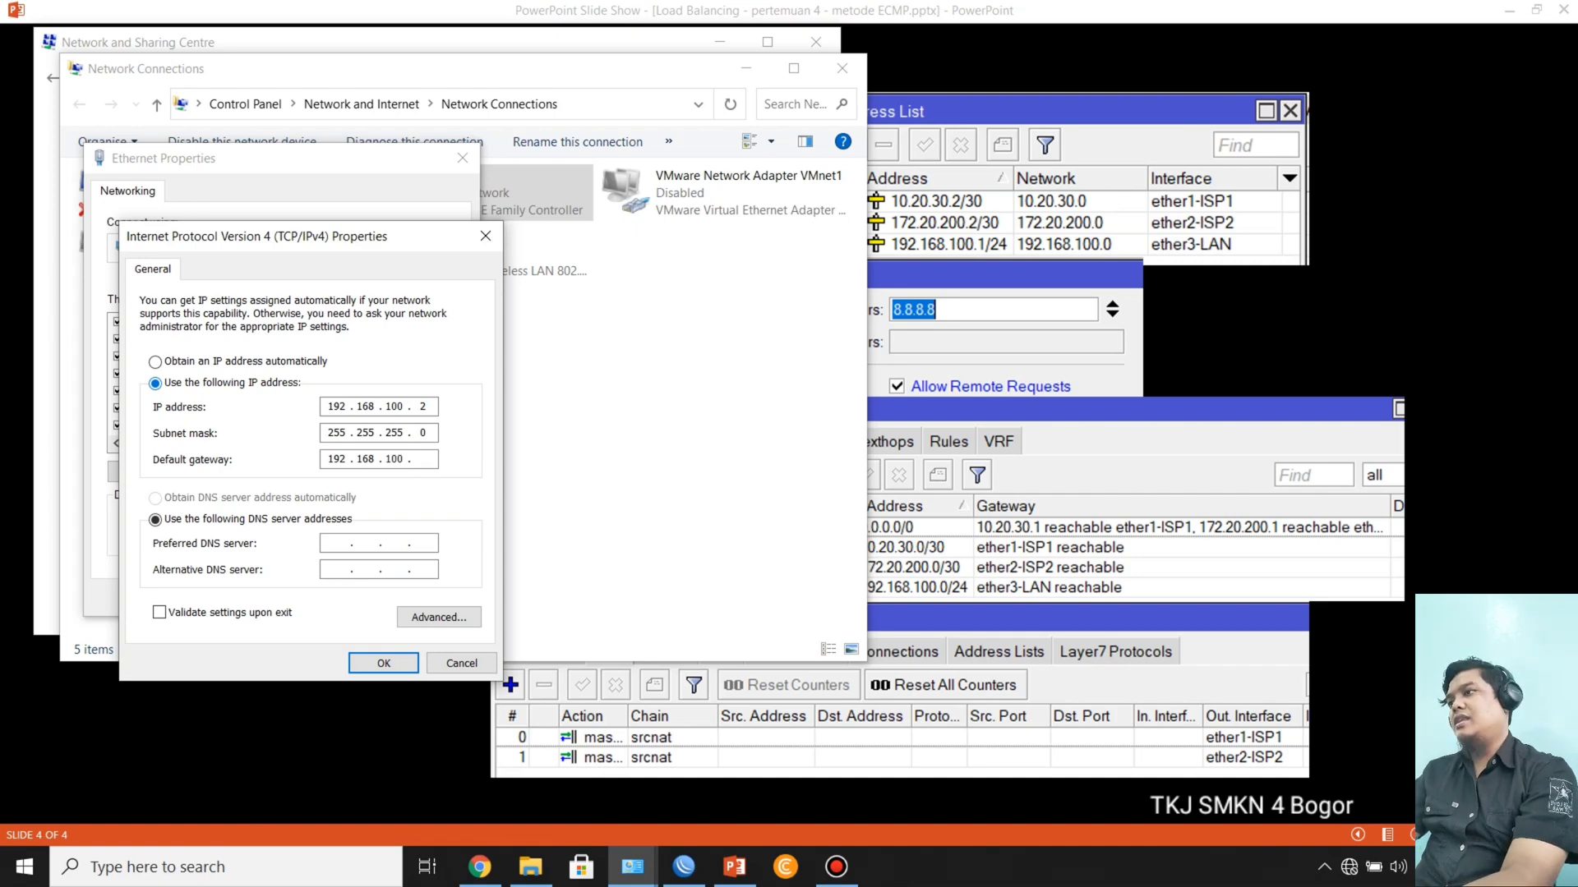
{"action": "type", "text": "1"}
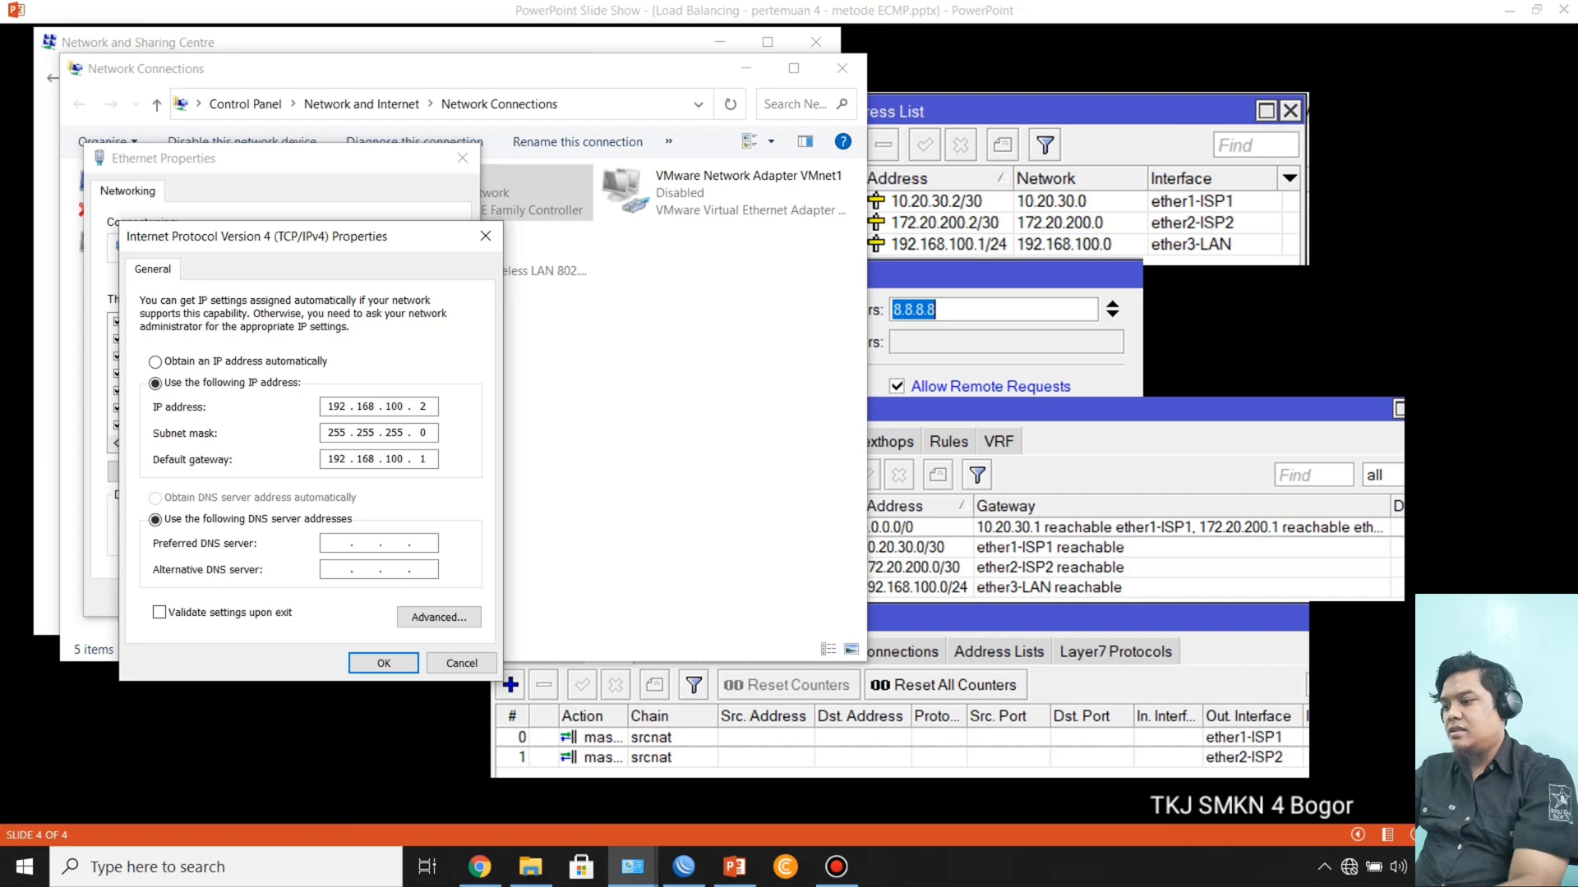
Step: Set the preferred DNS server to 8.8.8.8, save the Ethernet adapter settings and put the network windows away
{"action": "type", "text": "8.8.8.8"}
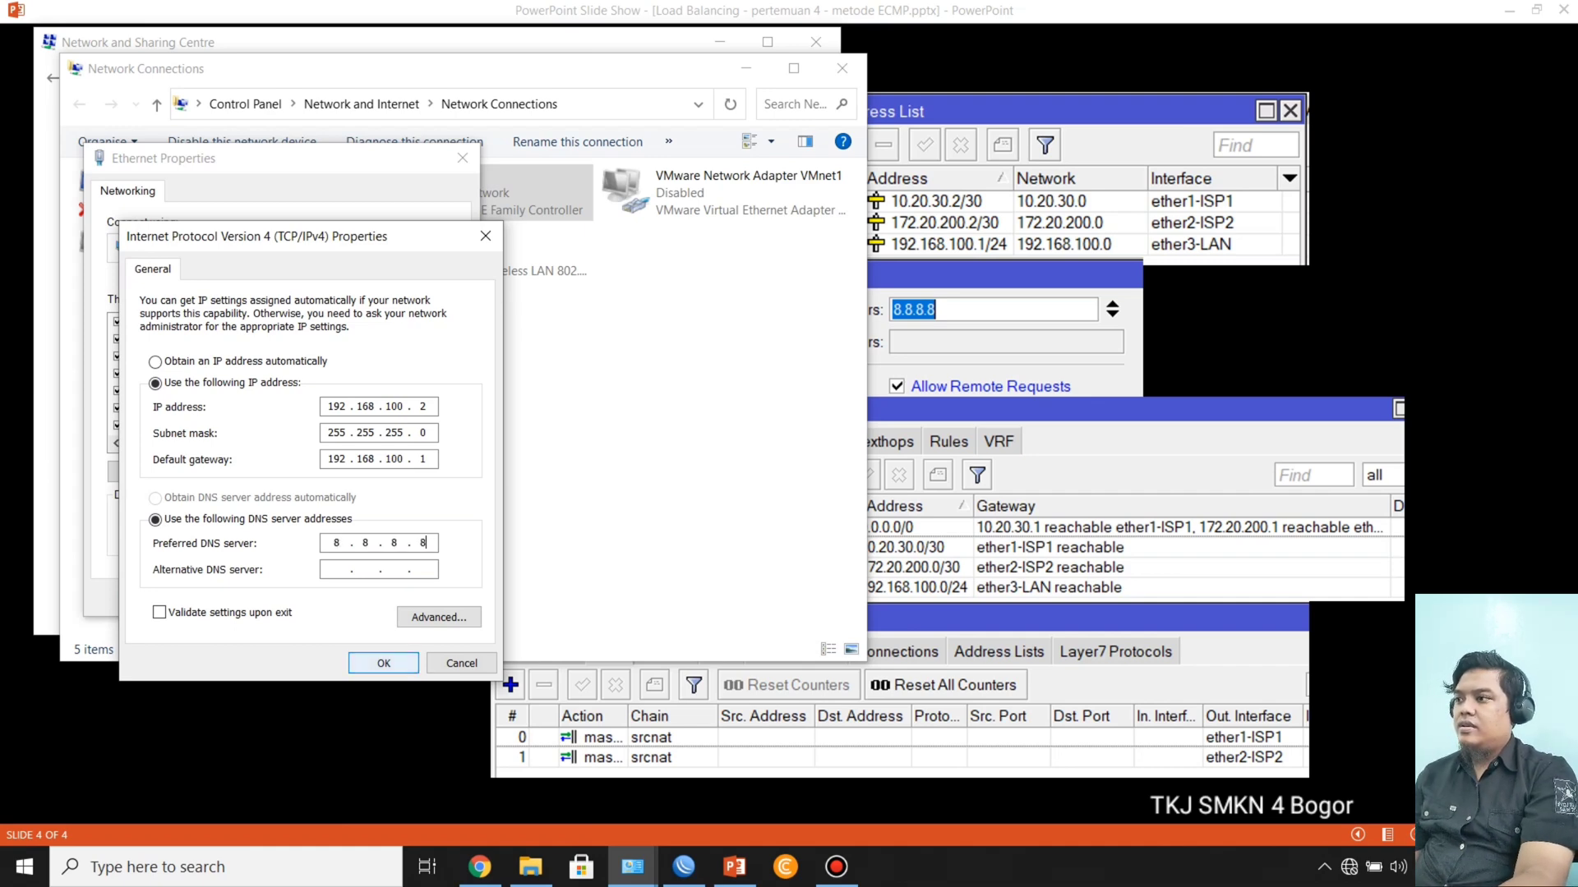
{"action": "key", "text": "Return"}
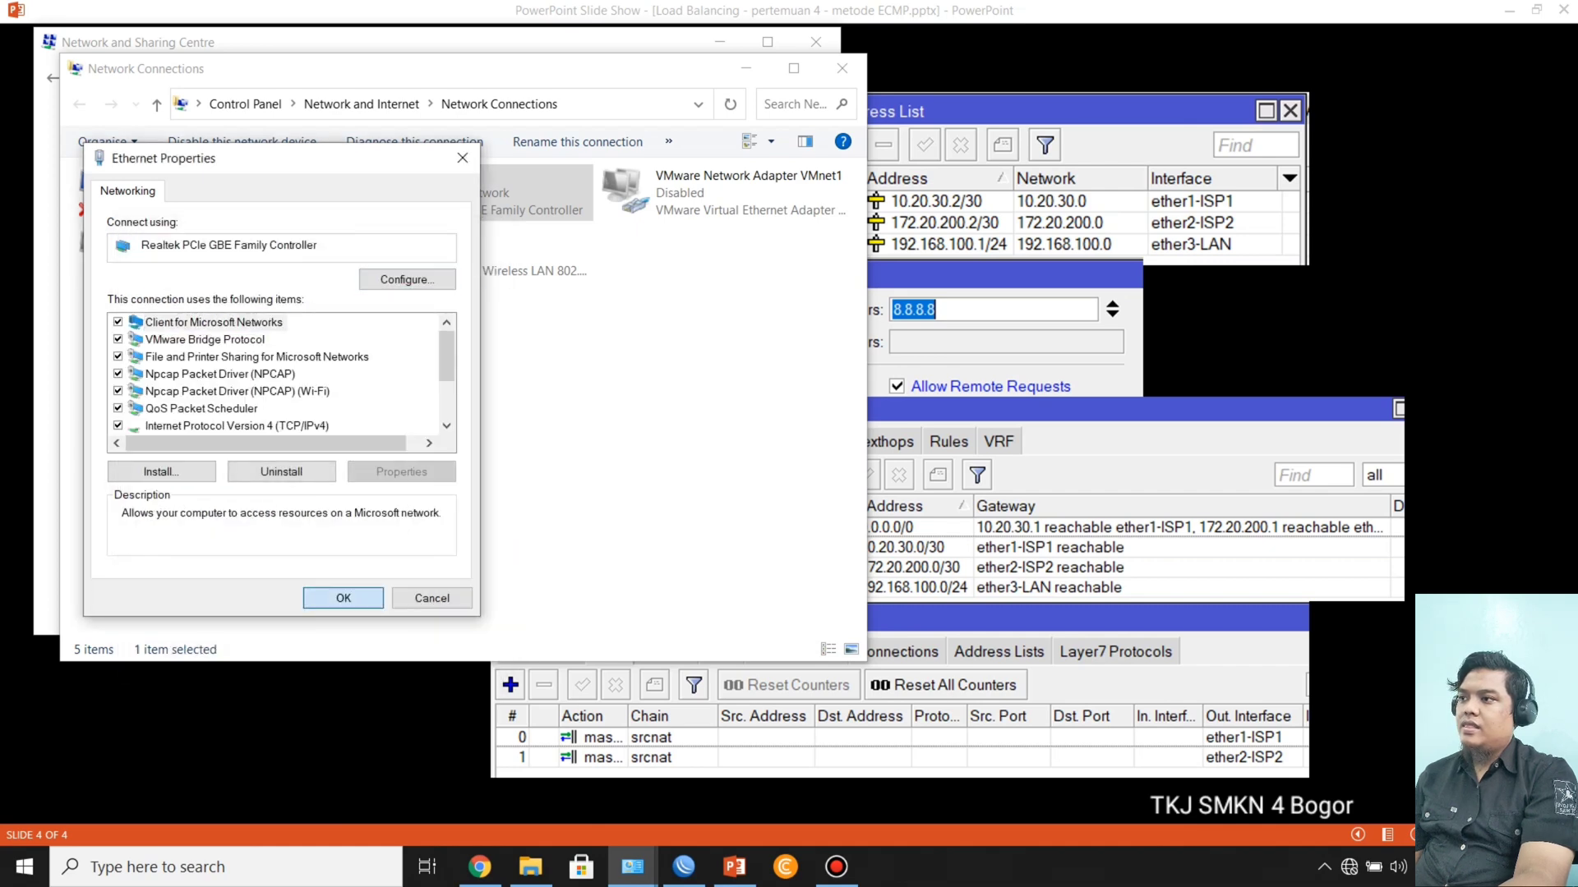
{"action": "key", "text": "Return"}
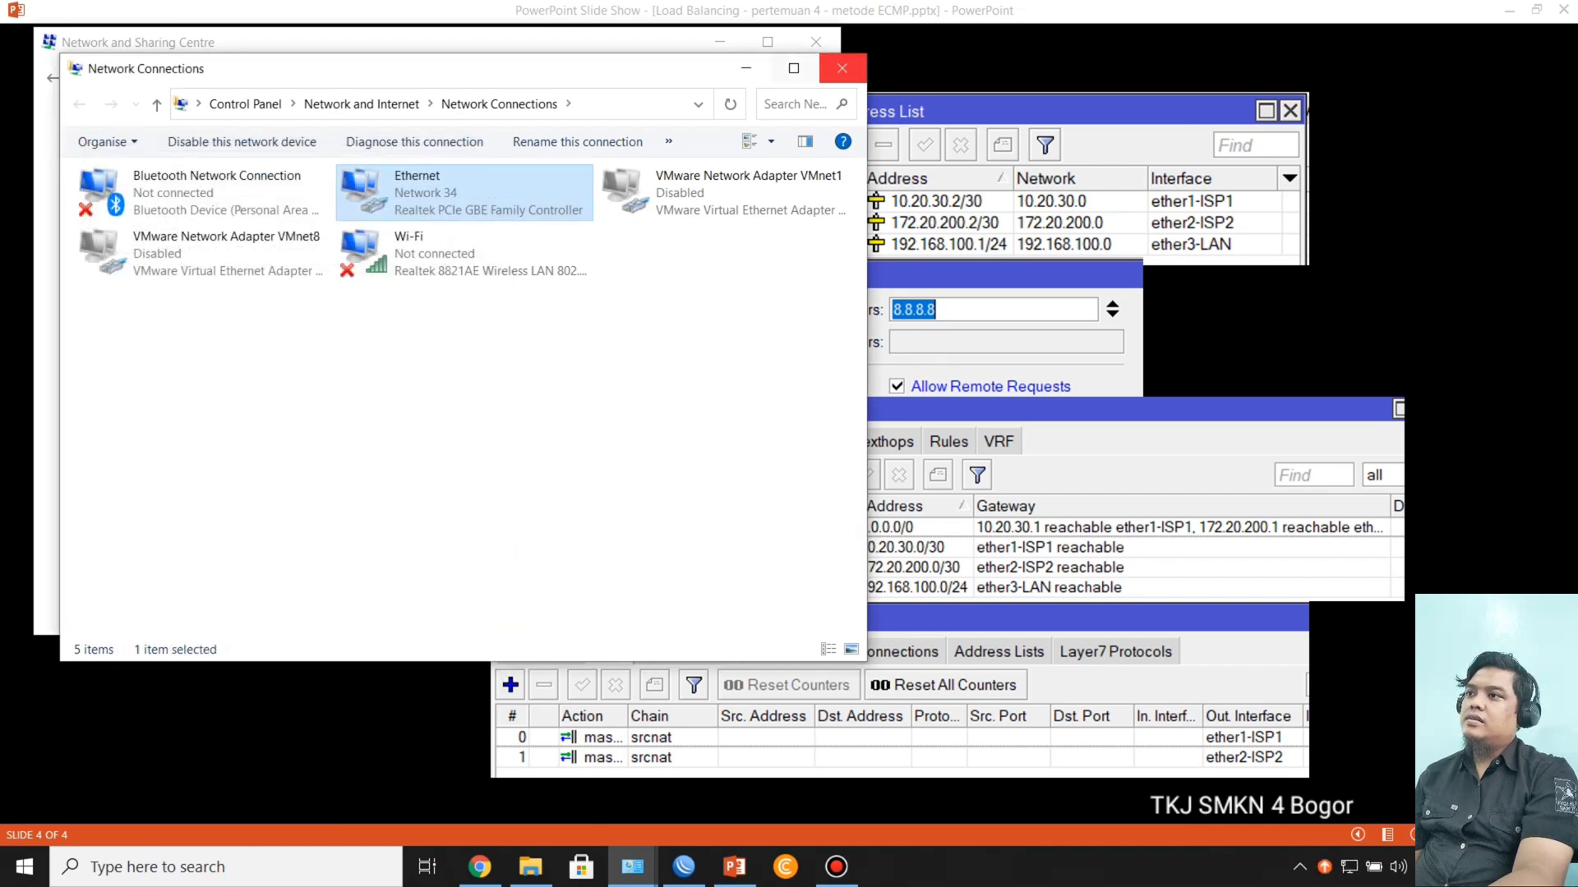
{"action": "left_click", "coordinate": [746, 68]}
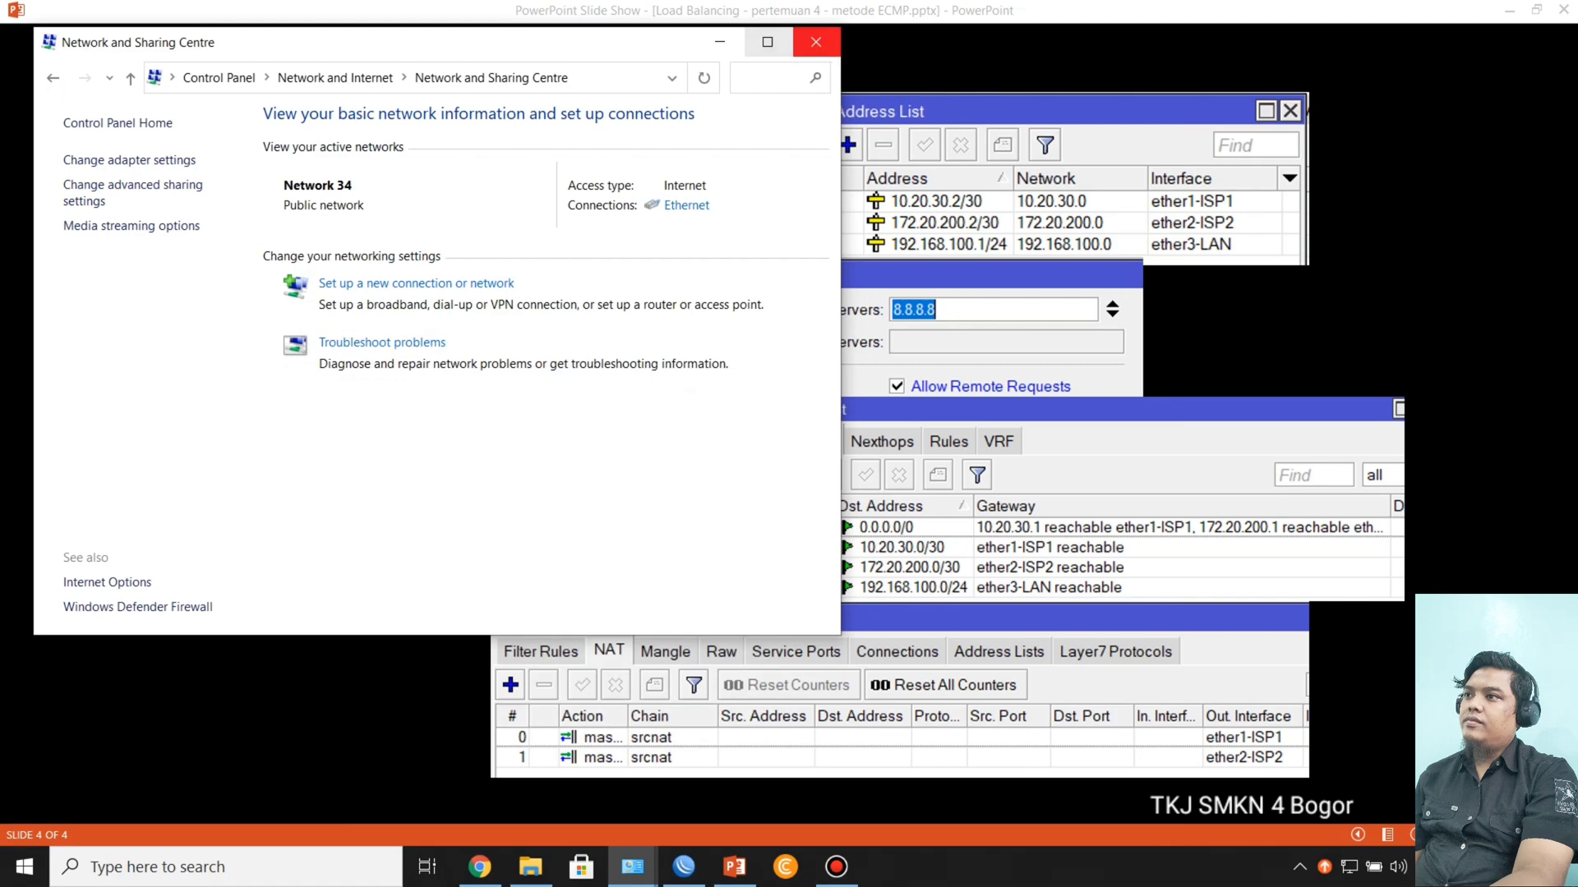
{"action": "left_click", "coordinate": [816, 42]}
Step: Open a Windows Command Prompt on the client, ping google.com and minimize the window
{"action": "key", "text": "super+r"}
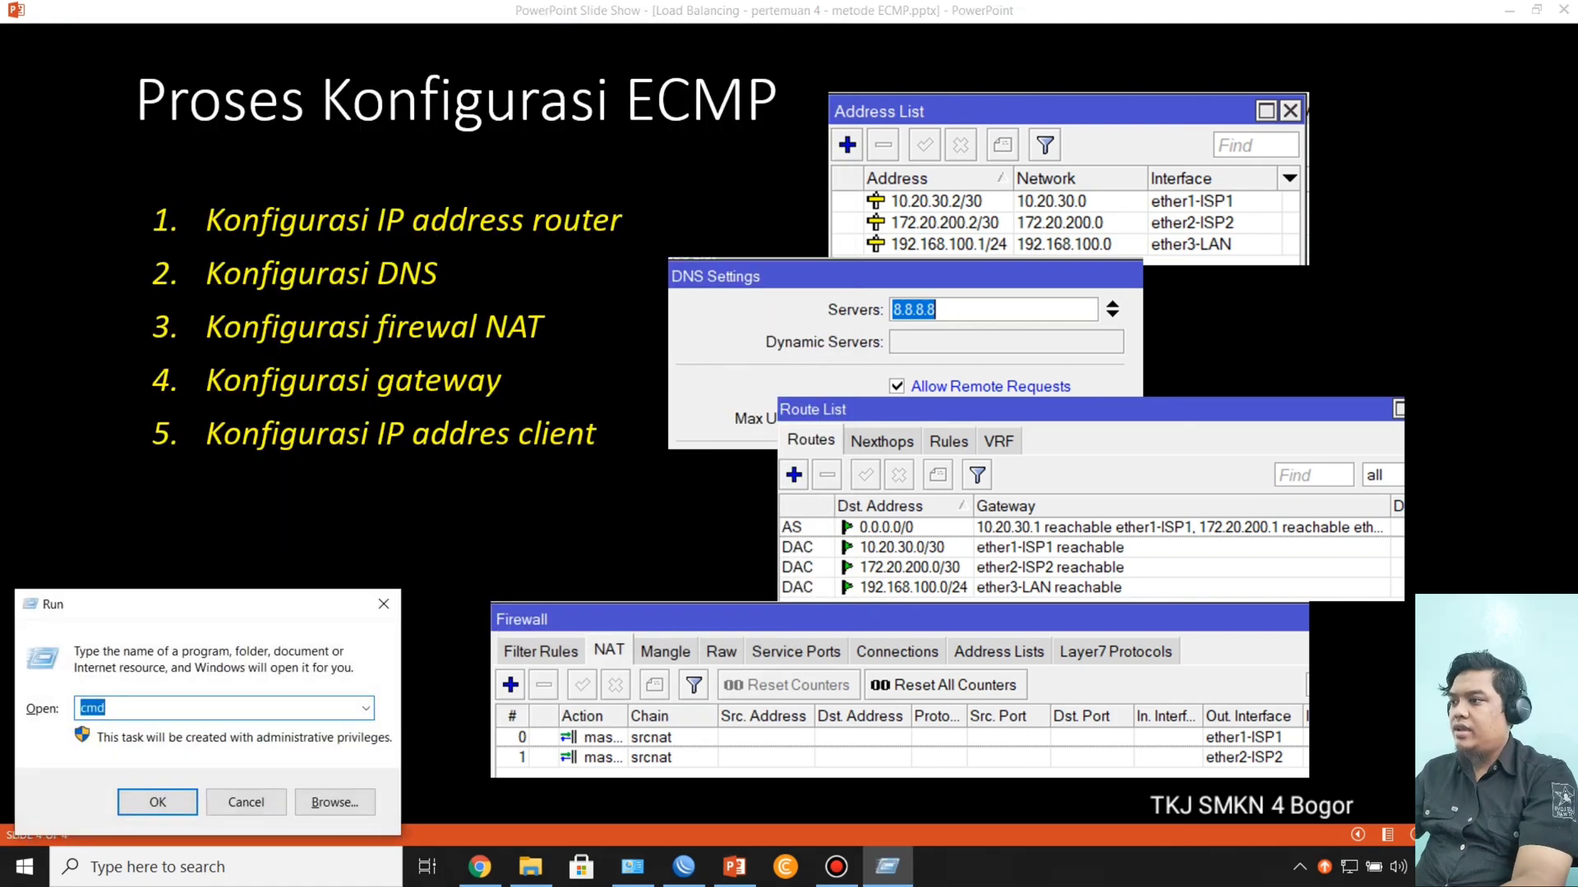
{"action": "key", "text": "Return"}
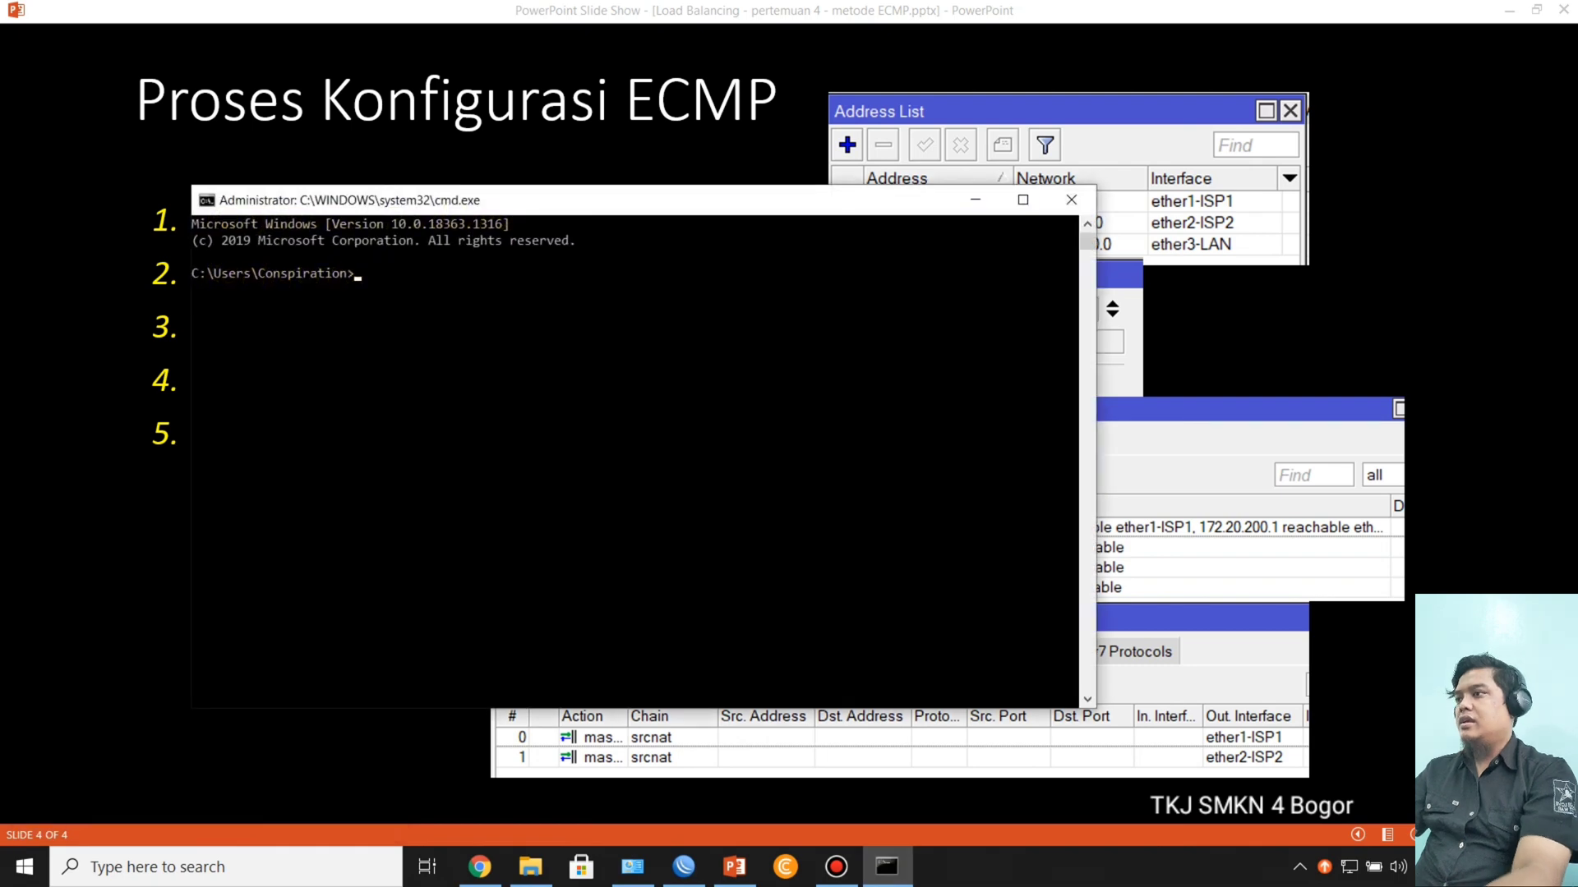
{"action": "type", "text": "ping"}
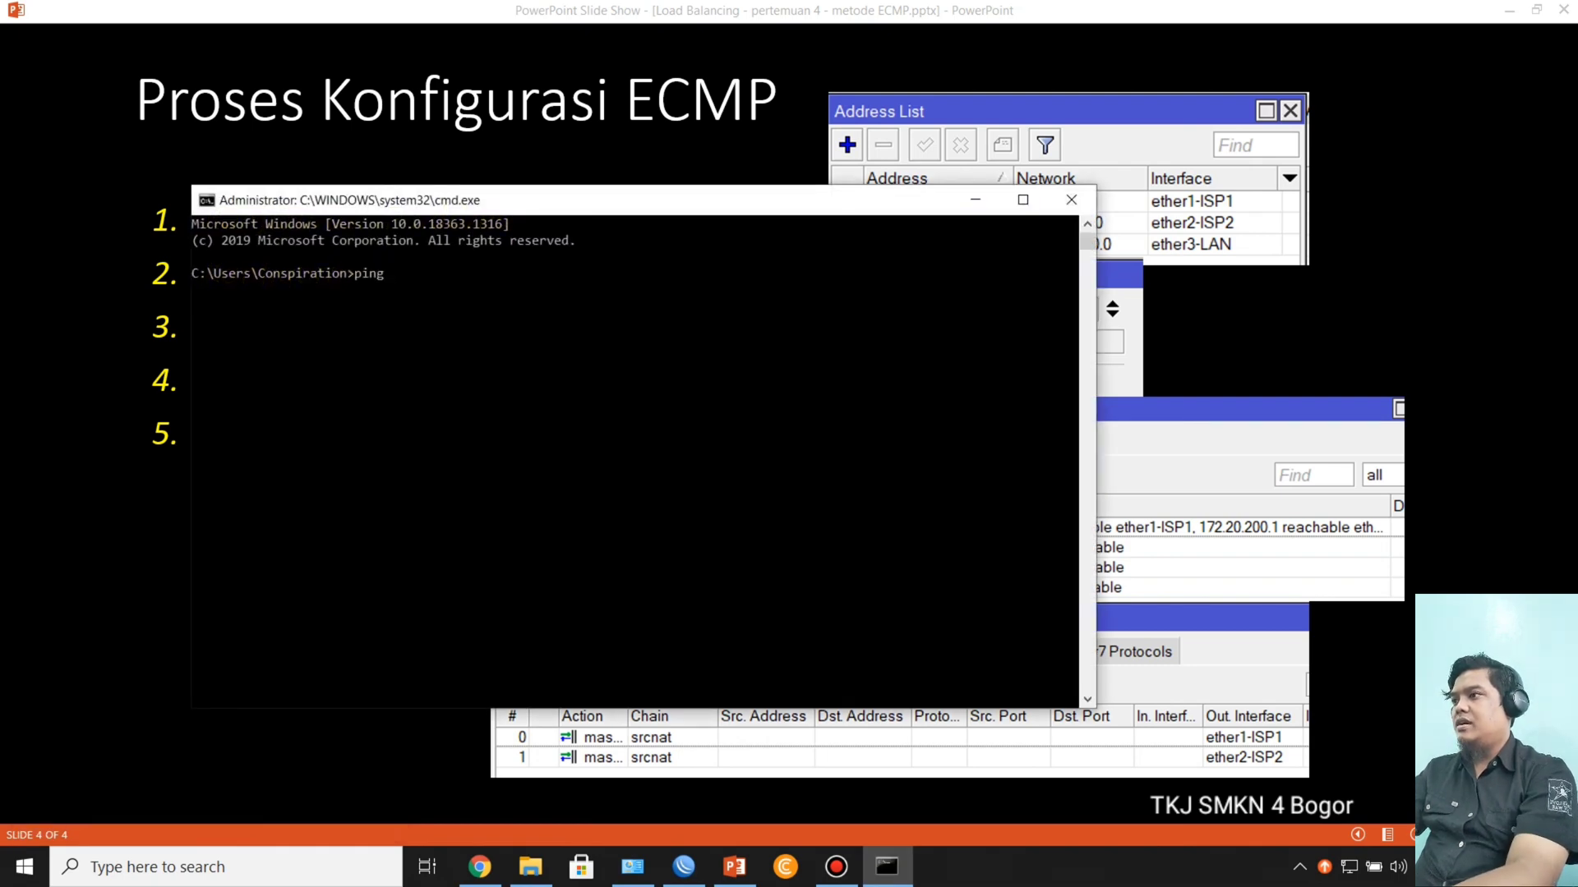
{"action": "type", "text": " google"}
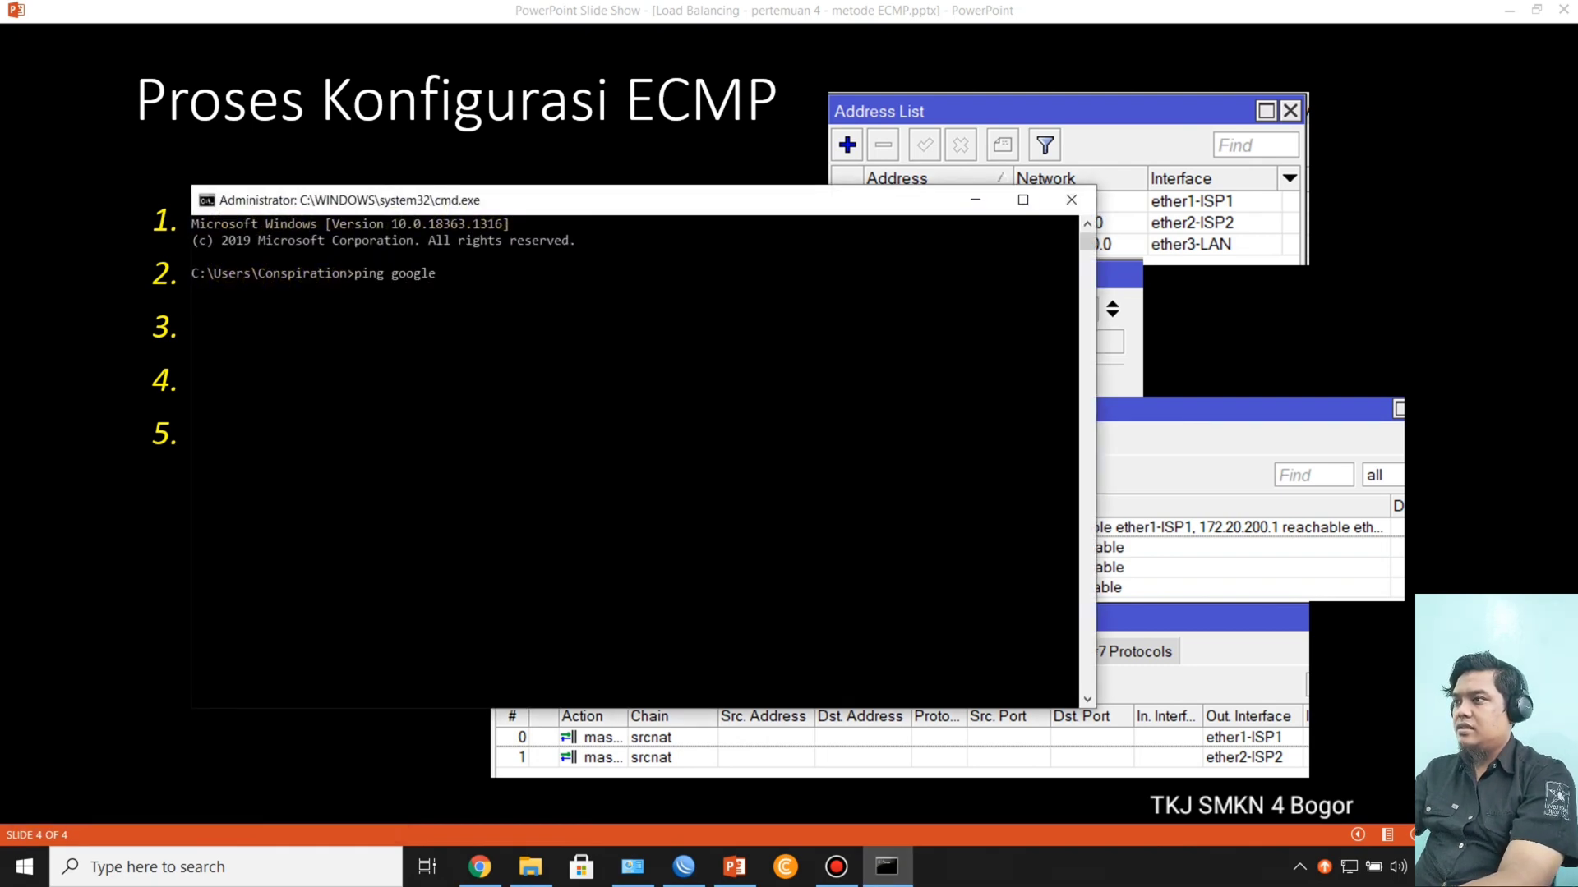
{"action": "type", "text": ".com"}
{"action": "key", "text": "Return"}
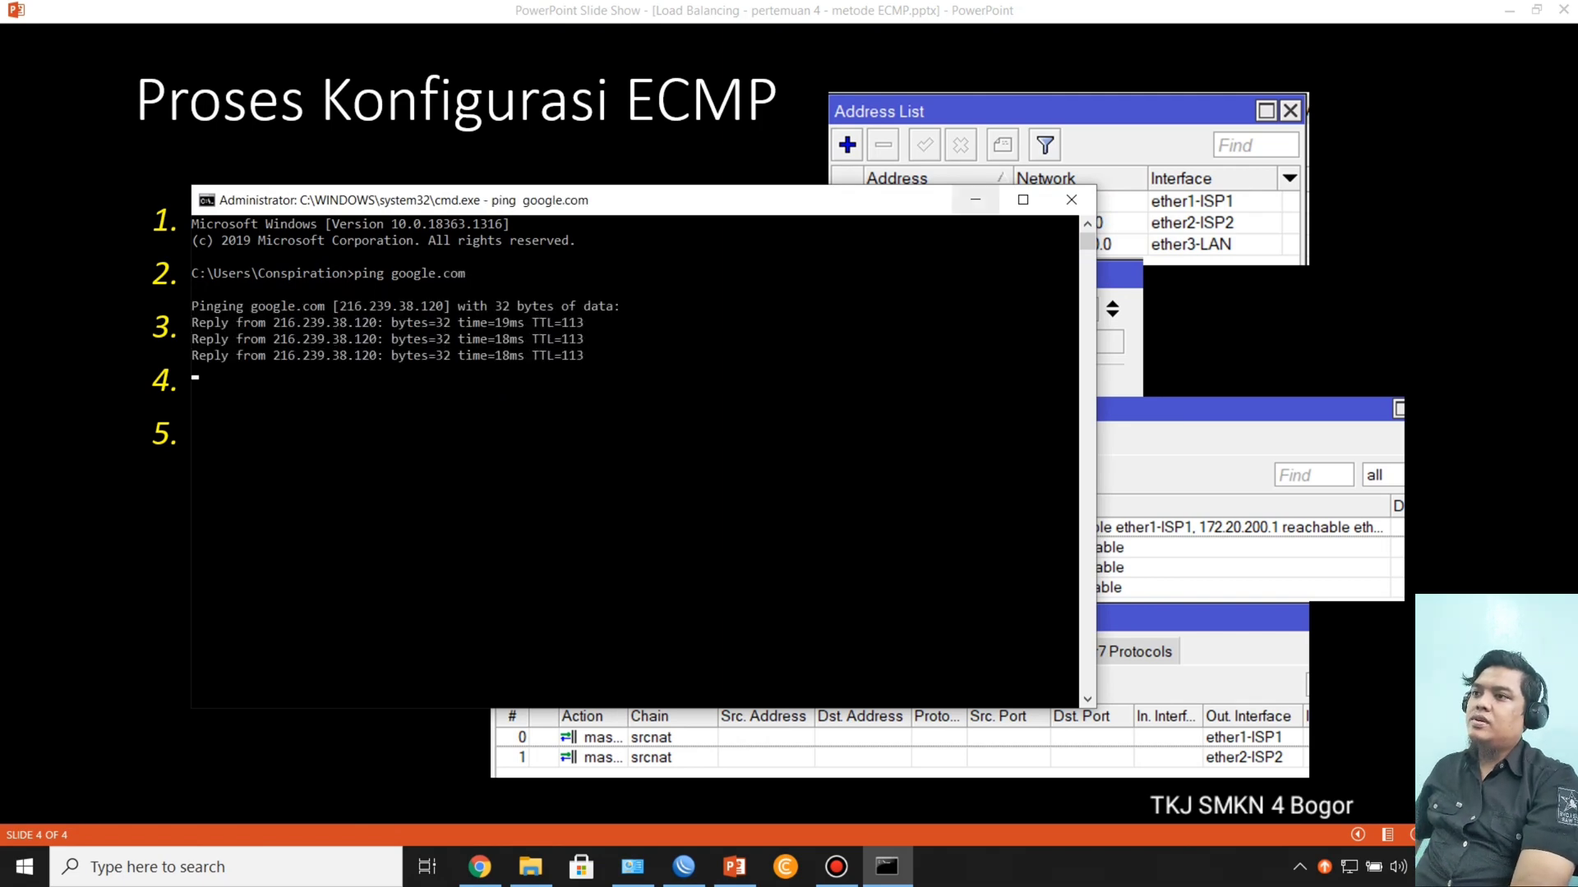
{"action": "left_click", "coordinate": [975, 200]}
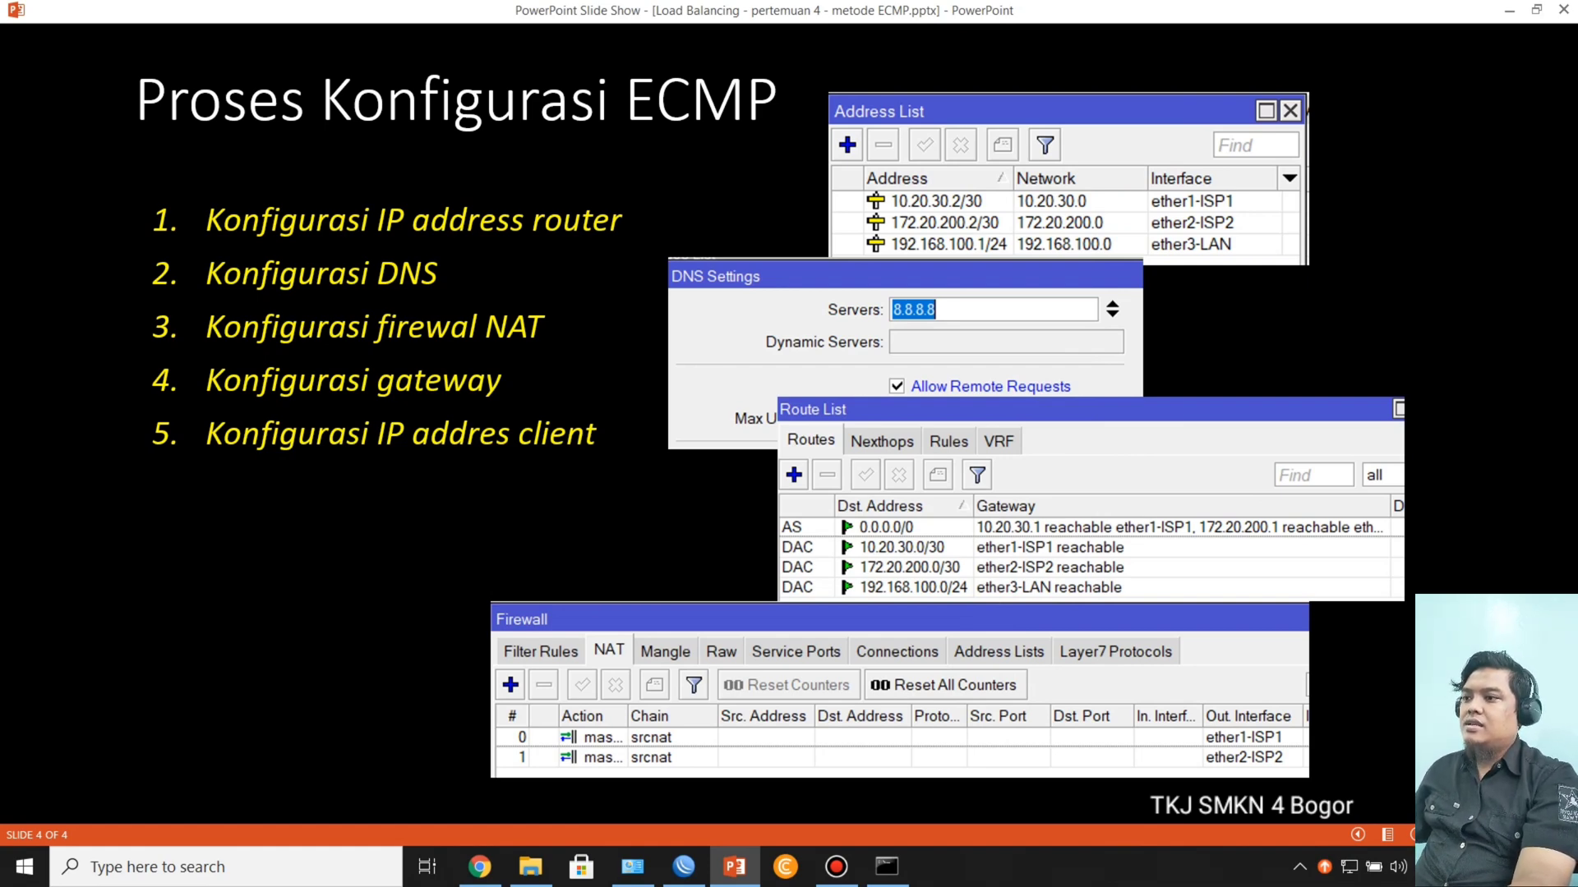
Step: Return to WinBox, close the terminal and open the 0.0.0.0/0 route to examine its two gateways
{"action": "mouse_move", "coordinate": [632, 866]}
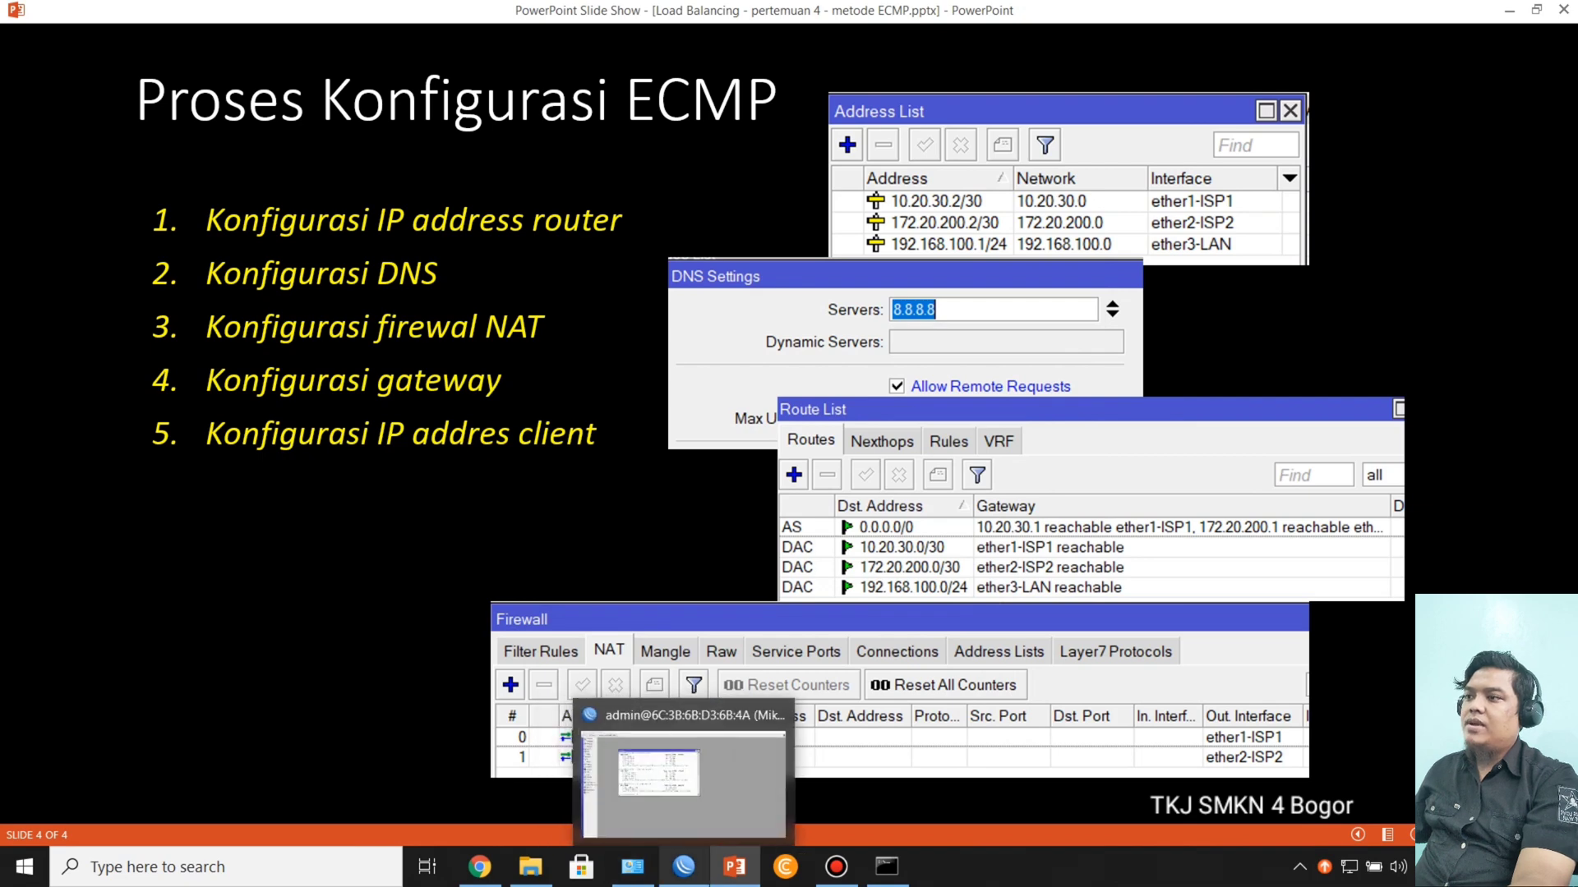
{"action": "left_click", "coordinate": [684, 867]}
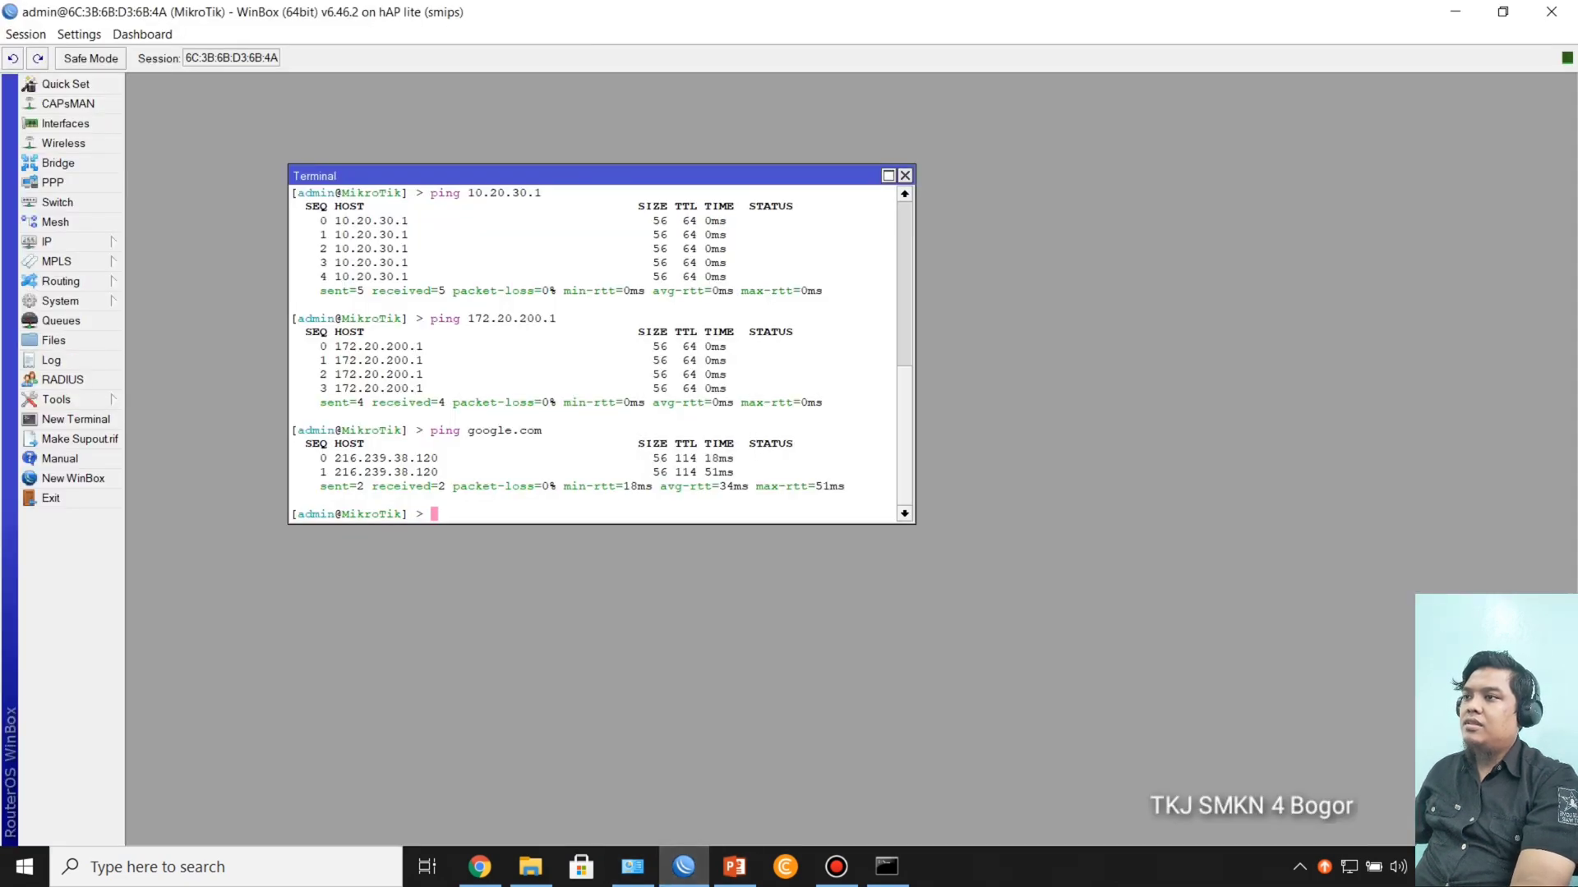
{"action": "left_click", "coordinate": [905, 176]}
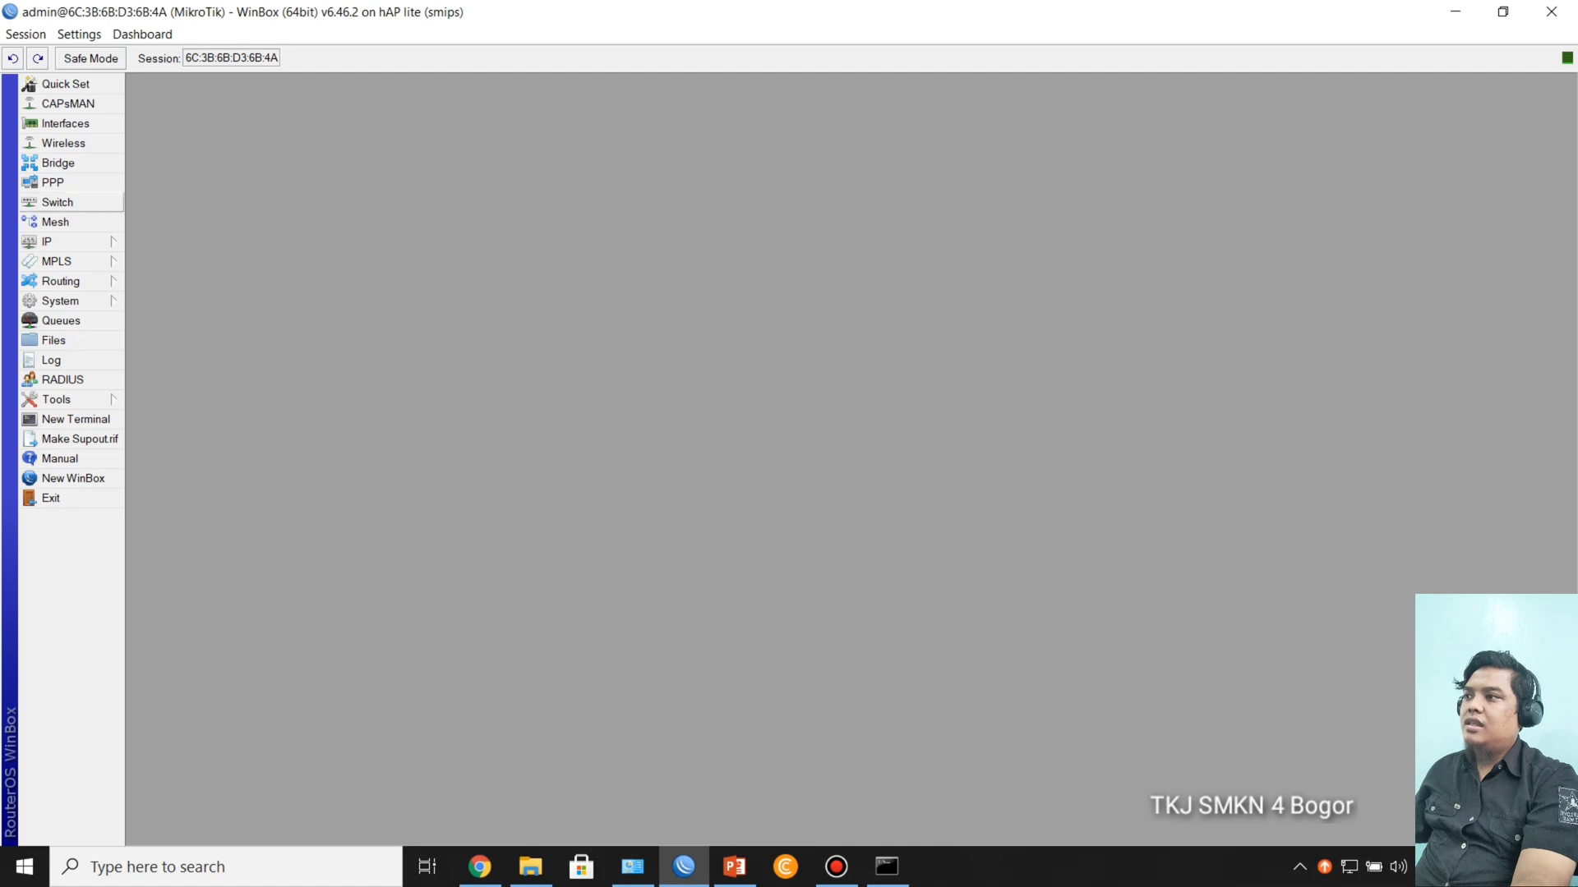
{"action": "left_click", "coordinate": [66, 241]}
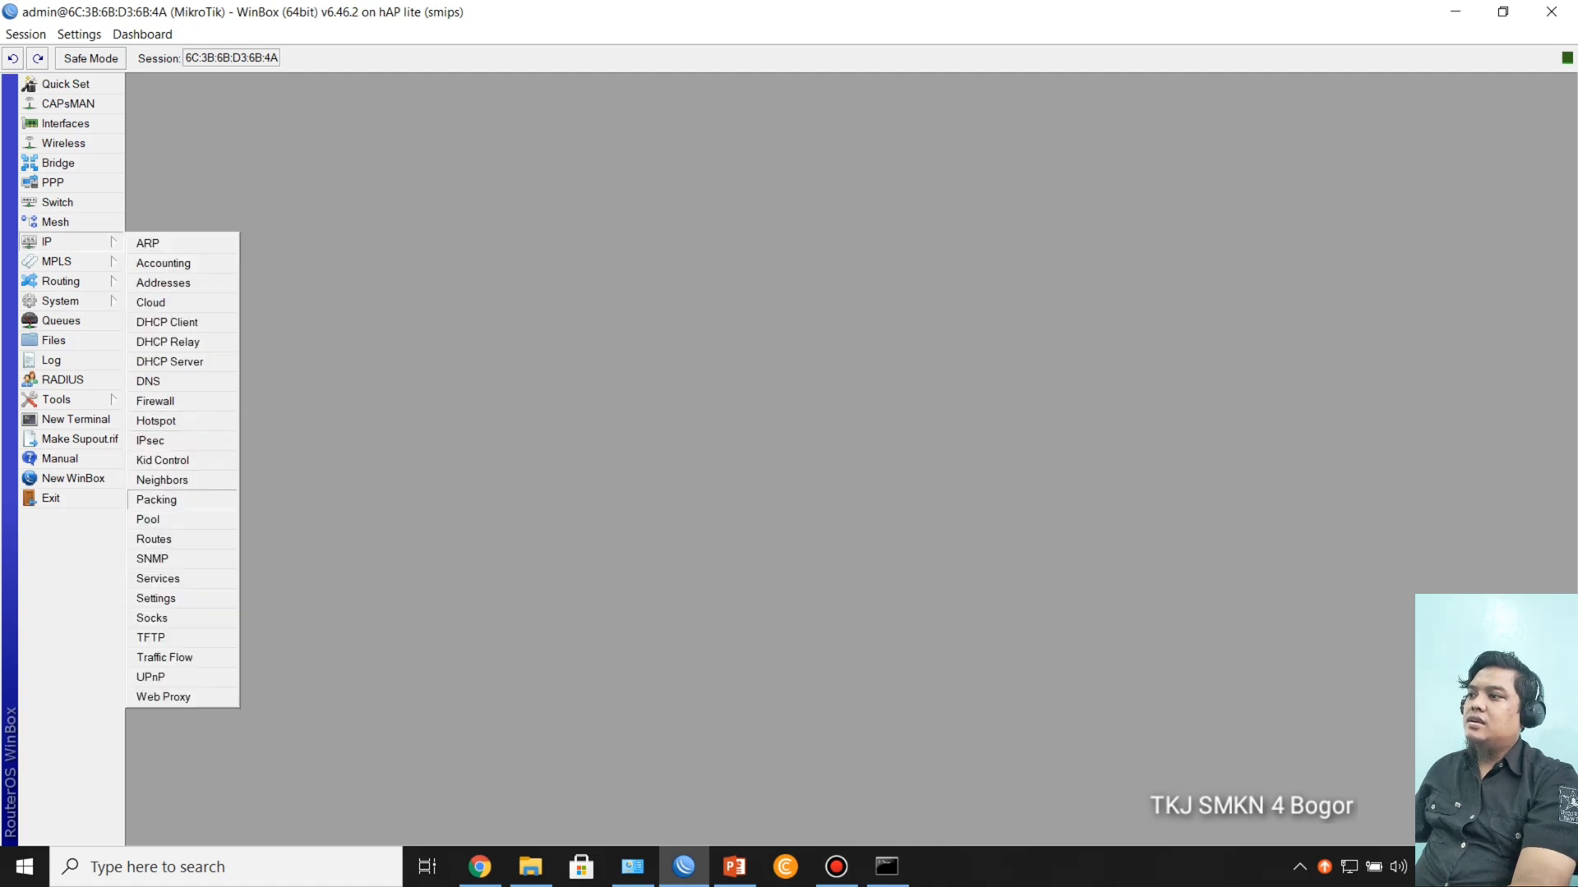
{"action": "left_click", "coordinate": [154, 539]}
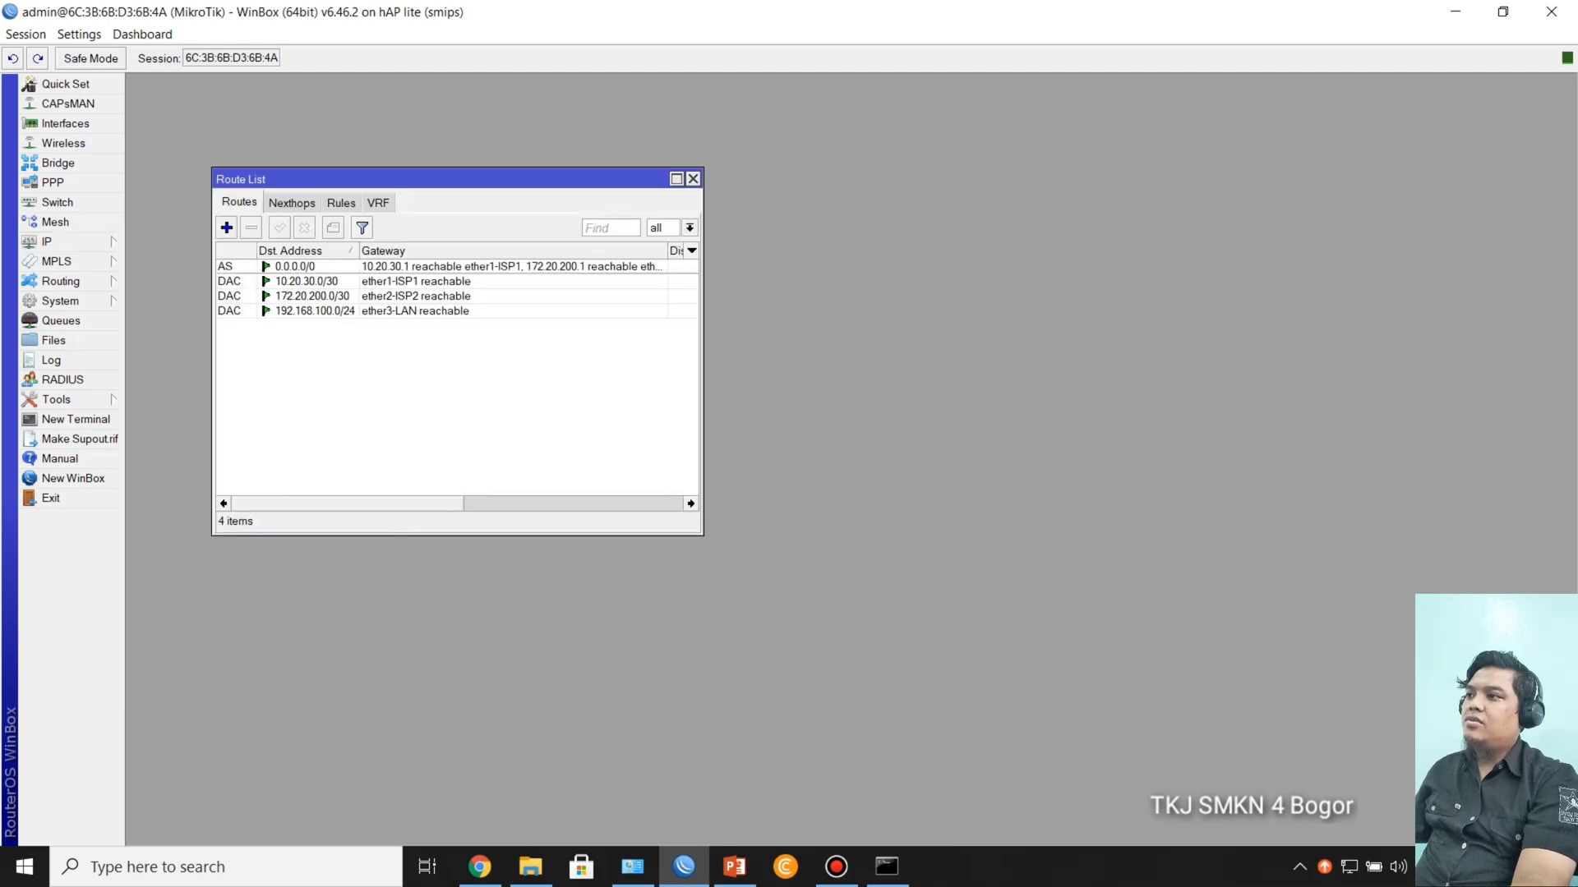
{"action": "left_click", "coordinate": [345, 266]}
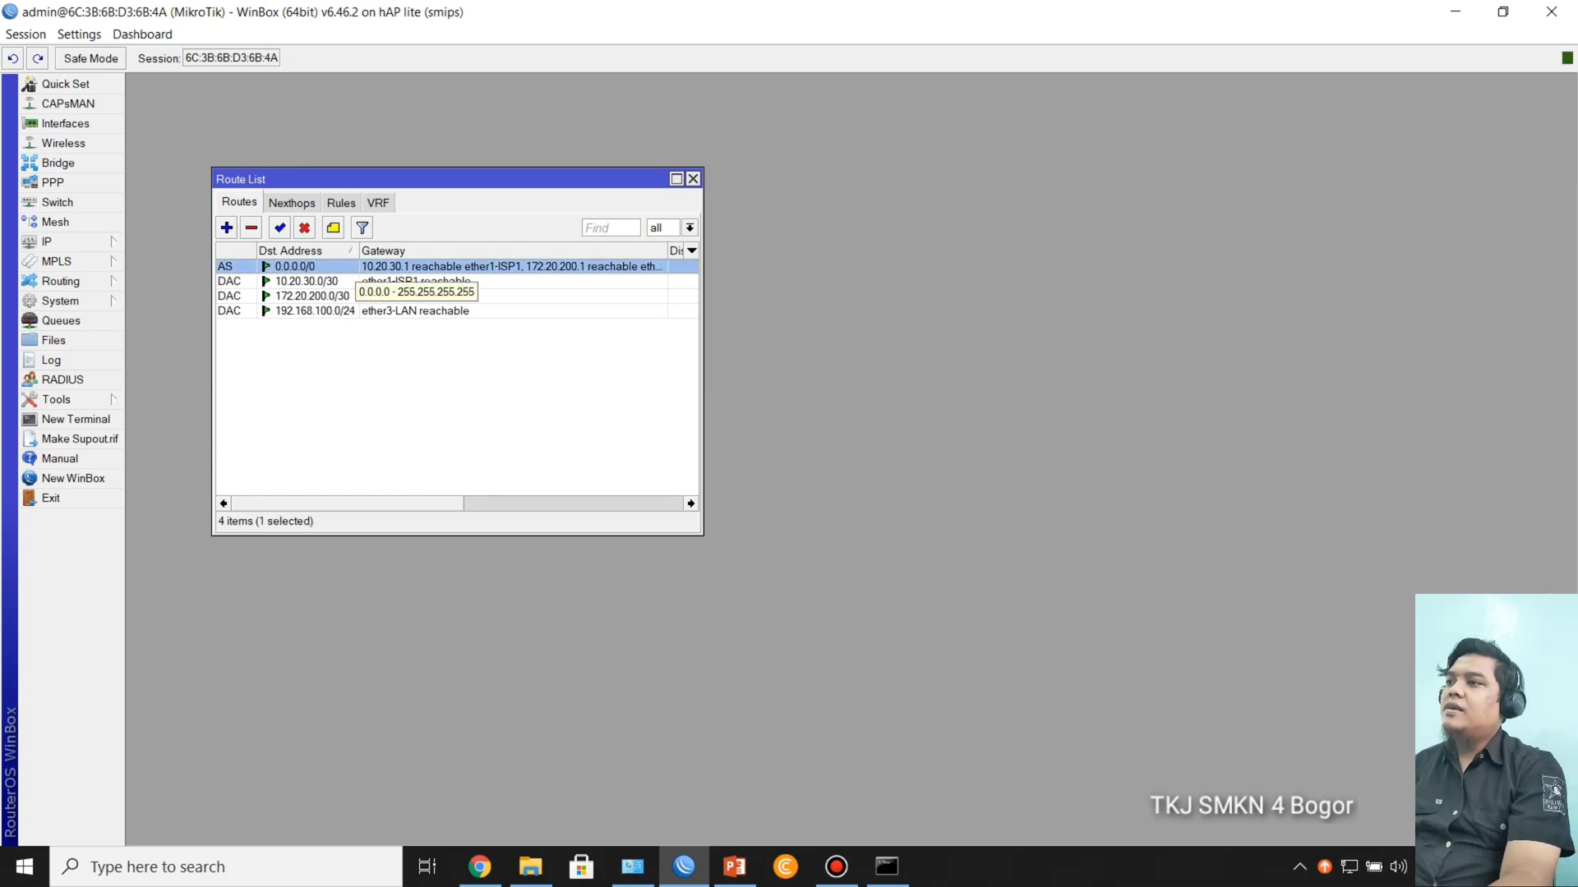
{"action": "double_click", "coordinate": [328, 266]}
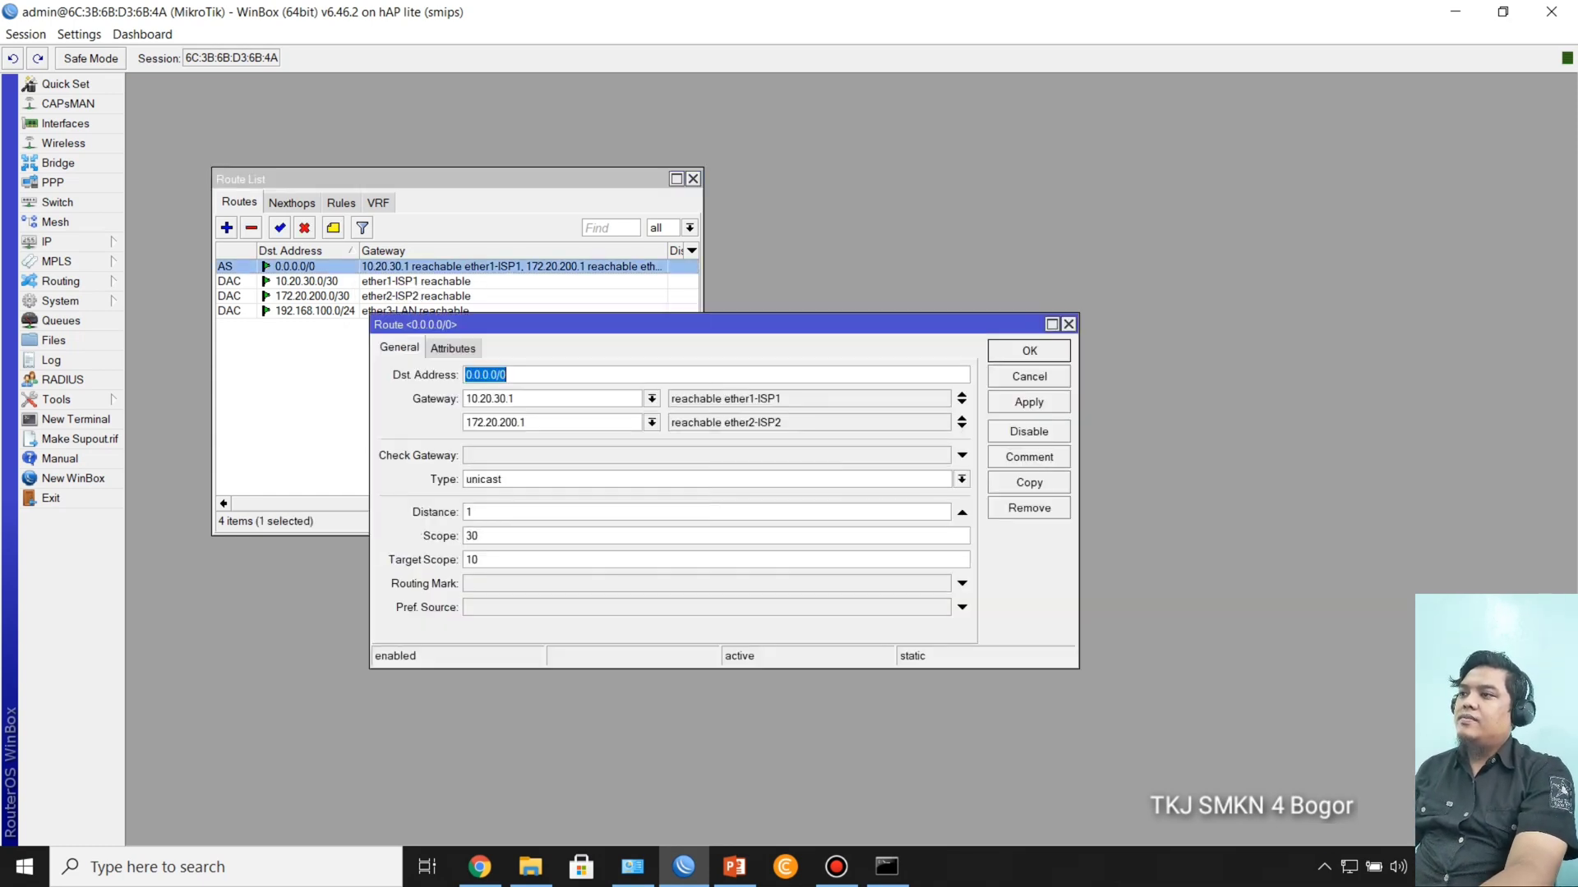
{"action": "left_click_drag", "start_coordinate": [576, 325], "coordinate": [418, 181]}
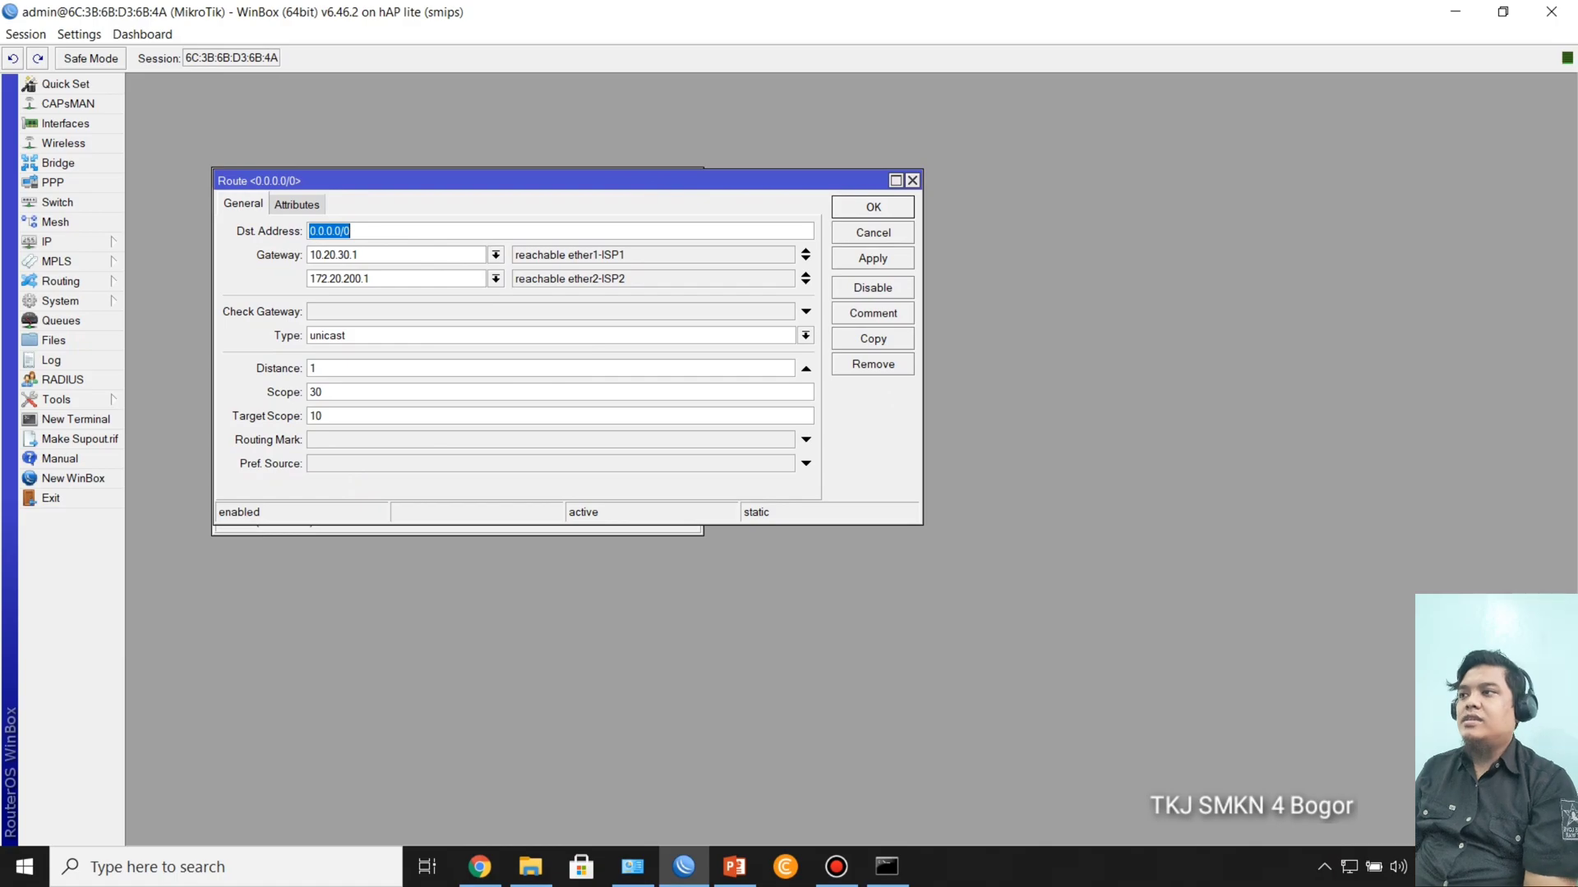
{"action": "left_click", "coordinate": [567, 279]}
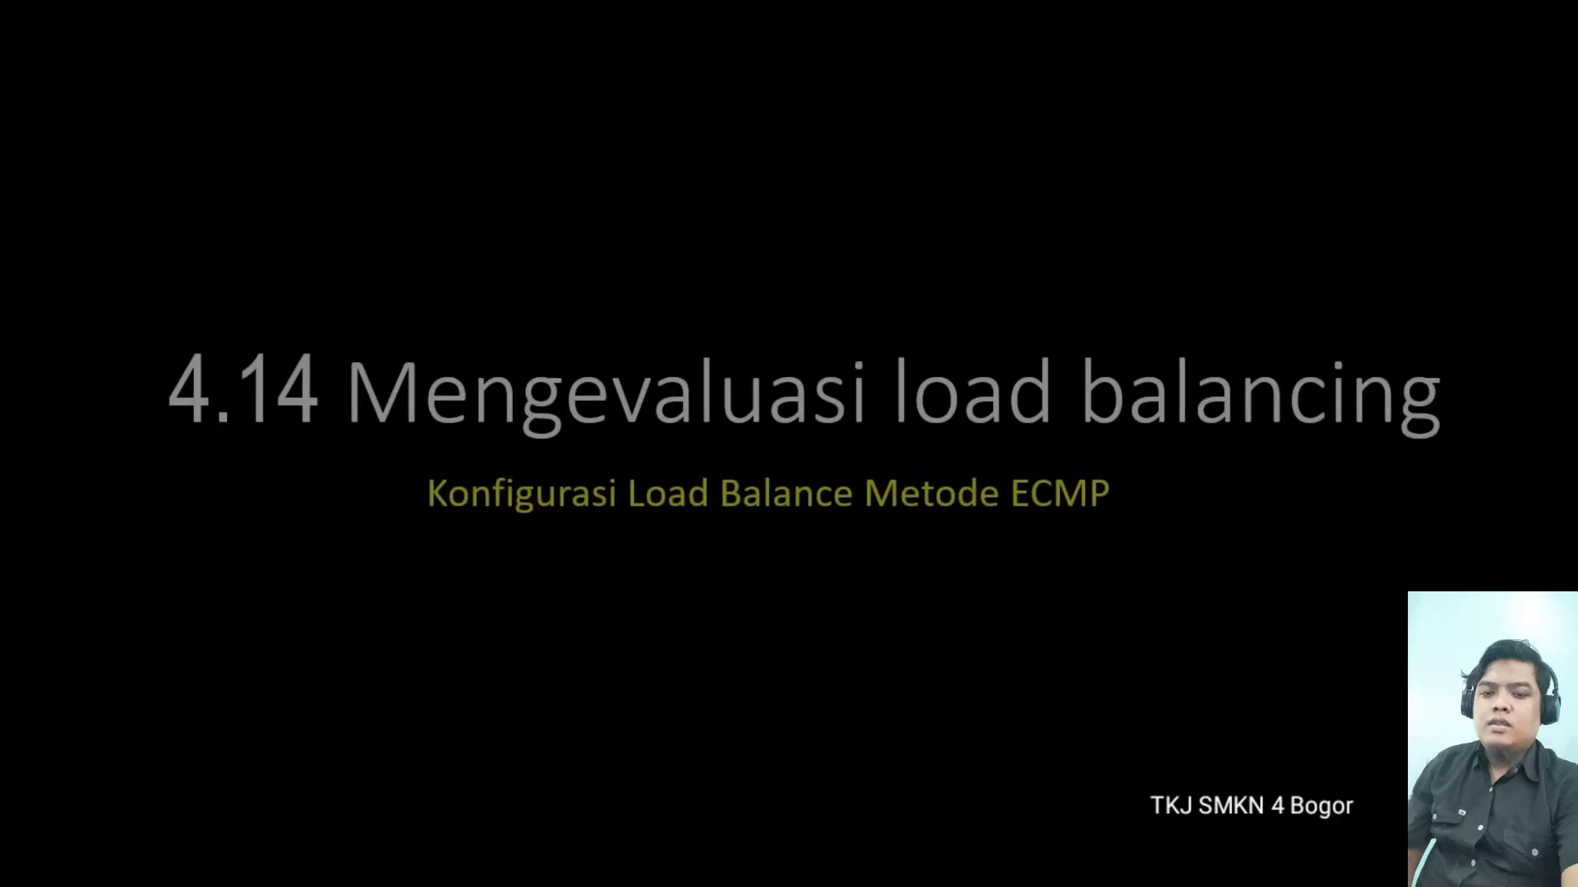